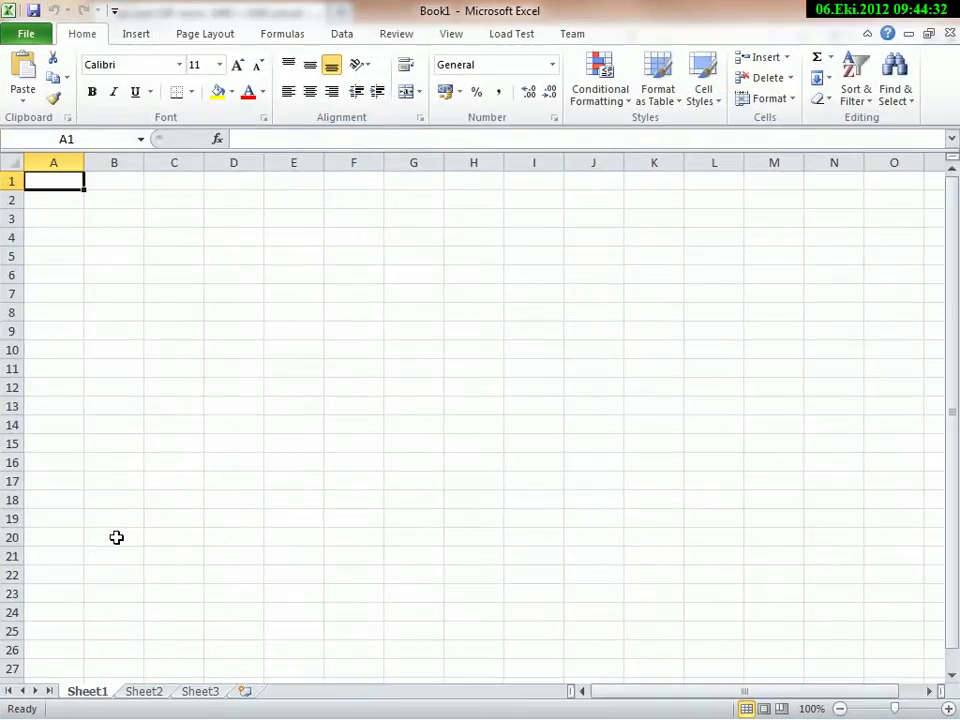
- Enter Kategori, kategoriID and KategoriAdi one below another in cells B4 to B6
click(103, 236)
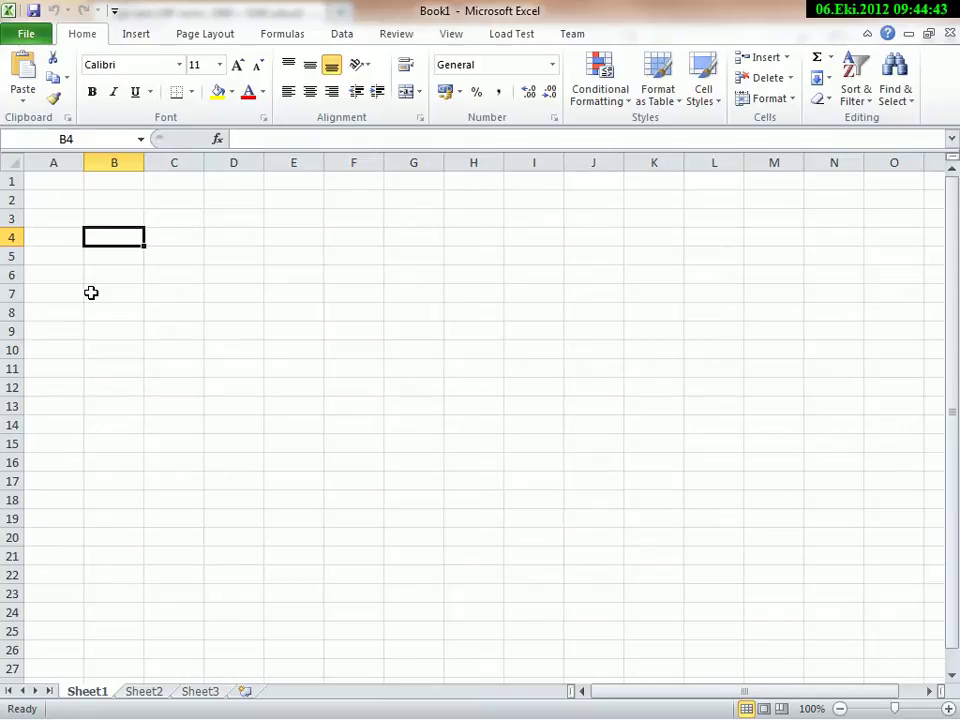
text(Kategori)
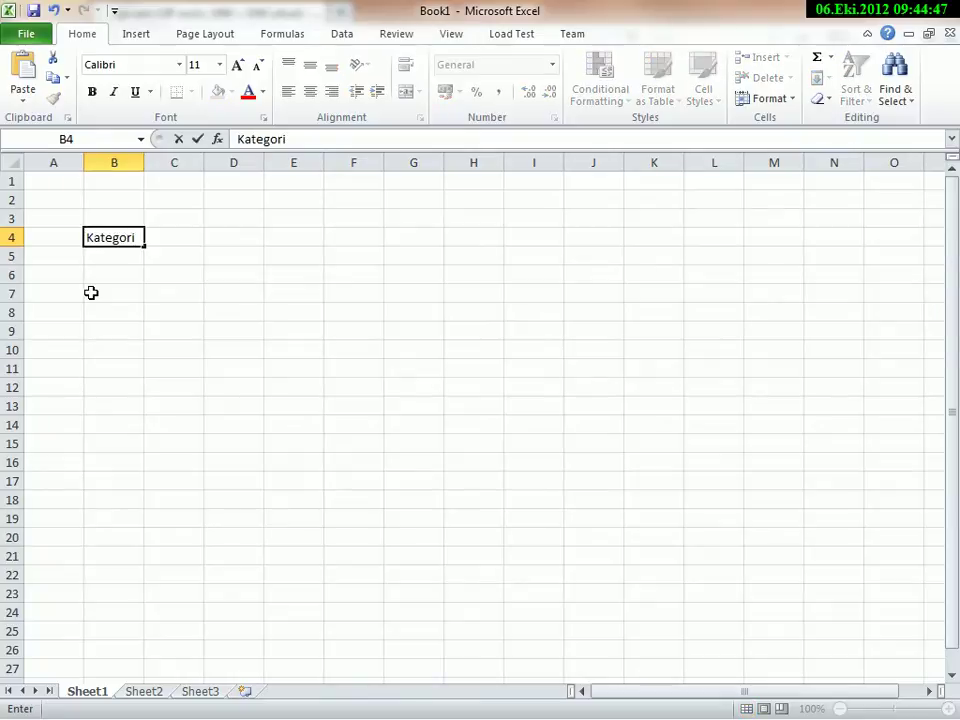
key(Return)
text(kategoriID)
key(Return)
text(KategoriAD,i)
key(BackSpace)
key(BackSpace)
key(BackSpace)
text(di)
key(Return)
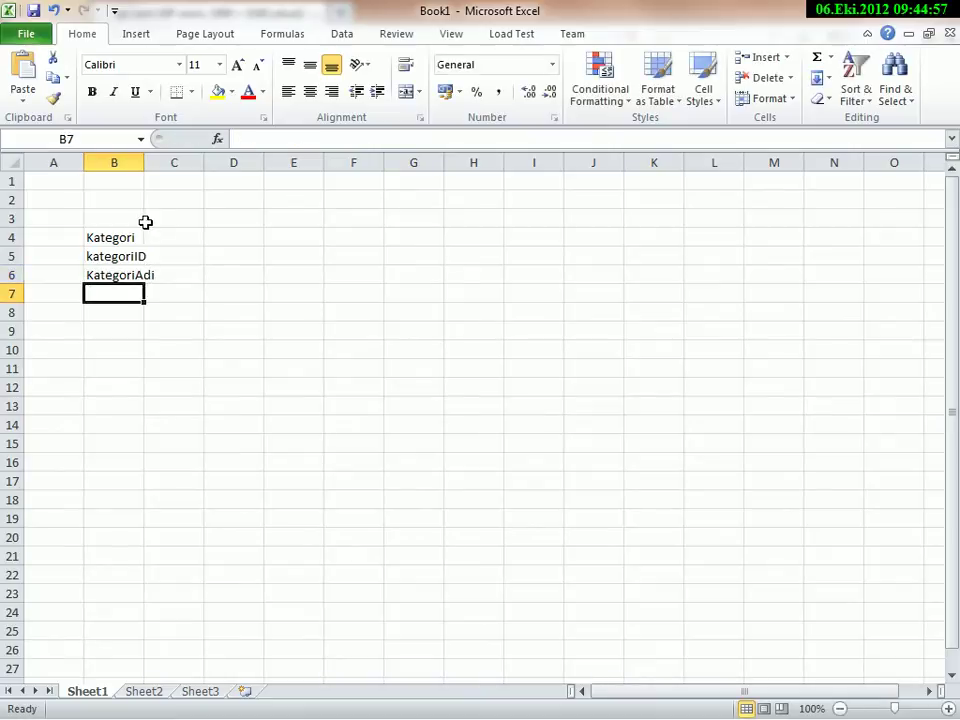
- Fit column B to its contents and format the Kategori heading in B4 as bold 14-point text
click(114, 252)
click(12, 247)
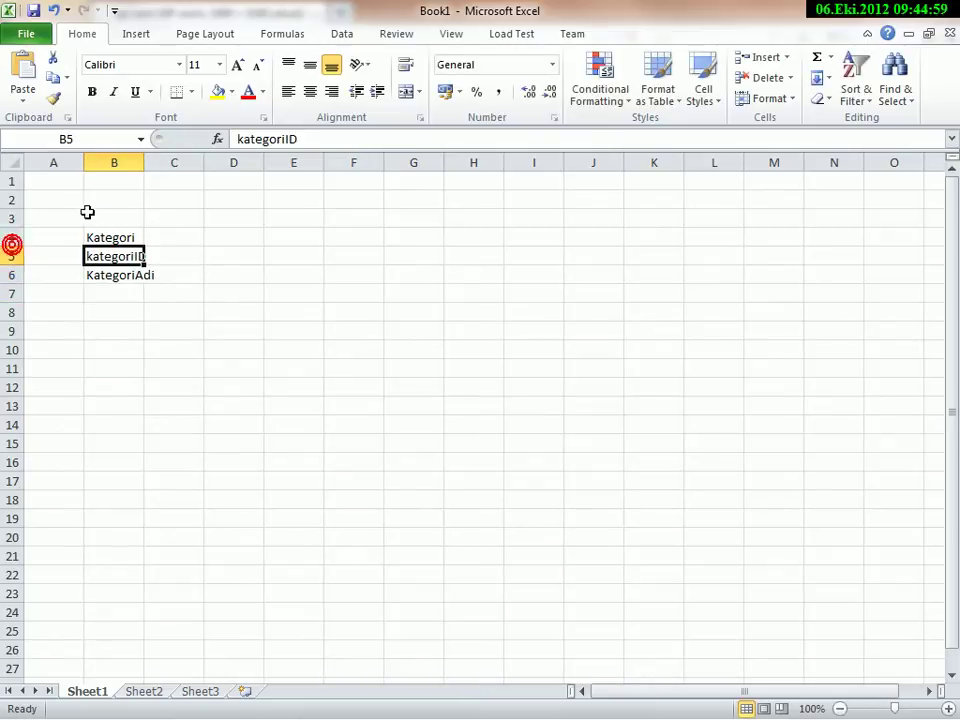
double_click(144, 163)
click(110, 237)
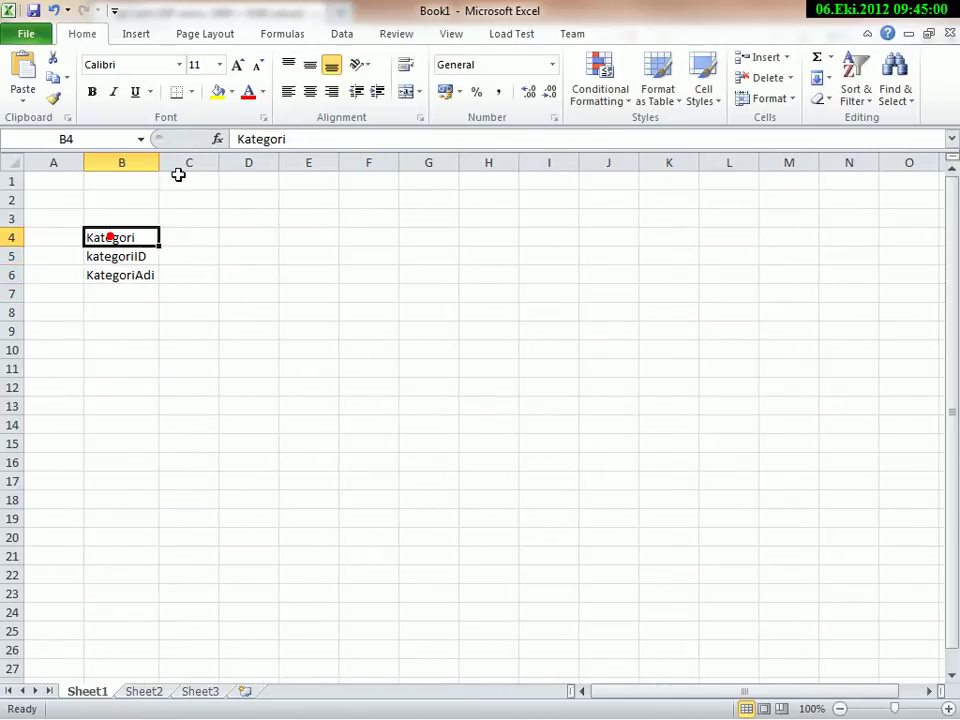
click(237, 65)
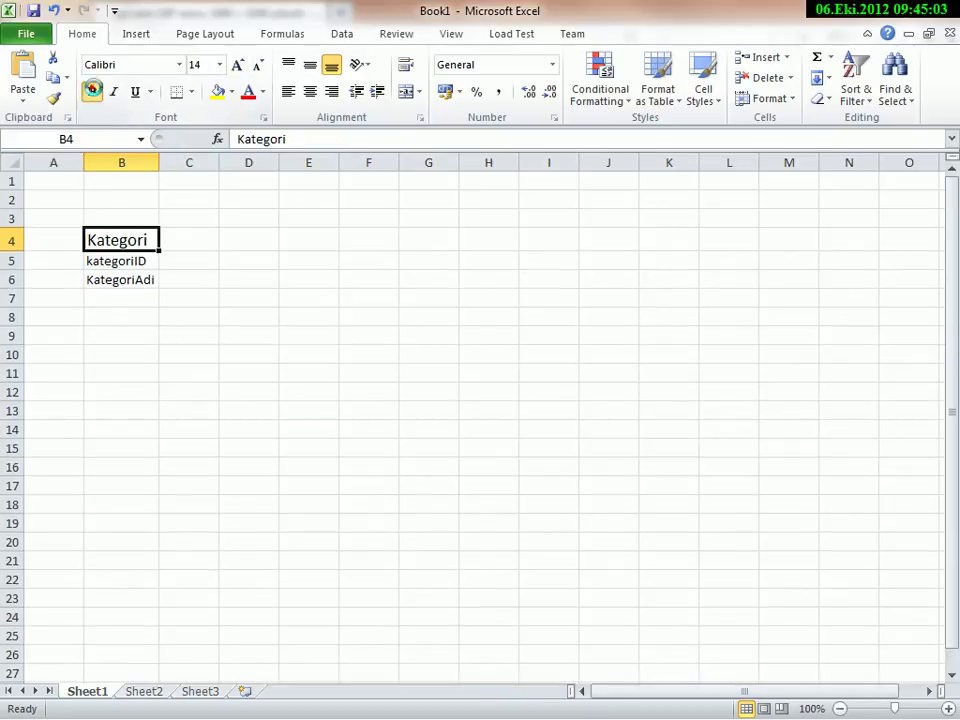
click(92, 92)
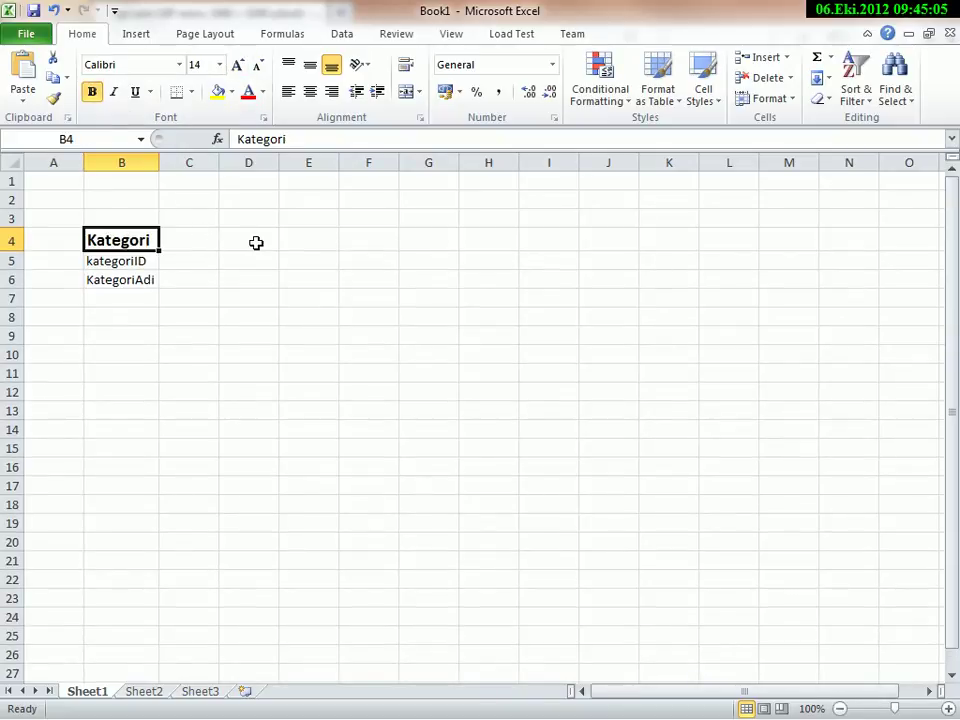
- Format cell D4 as bold 14-point text and enter the heading Urunler in it
click(256, 243)
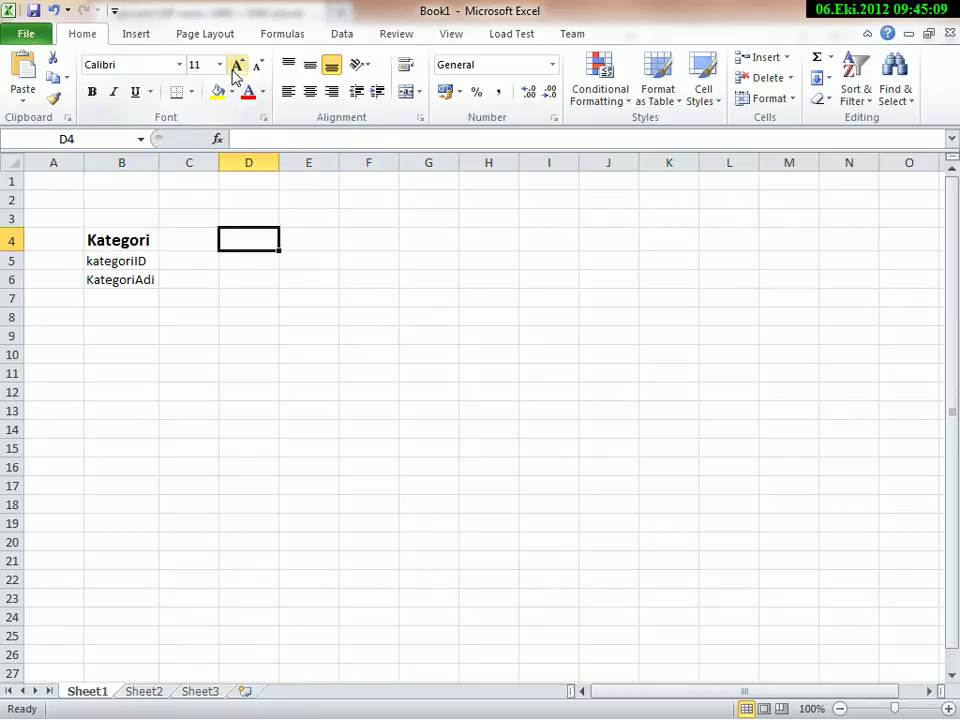
click(107, 254)
click(150, 233)
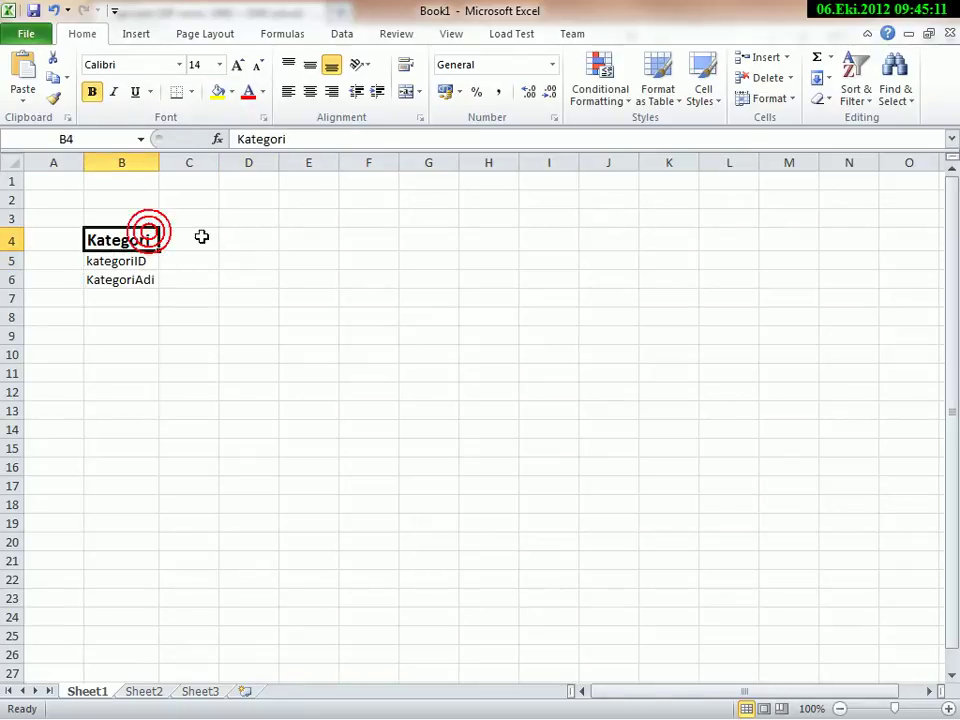
click(236, 233)
click(237, 64)
click(237, 64)
click(91, 91)
text(Urunler)
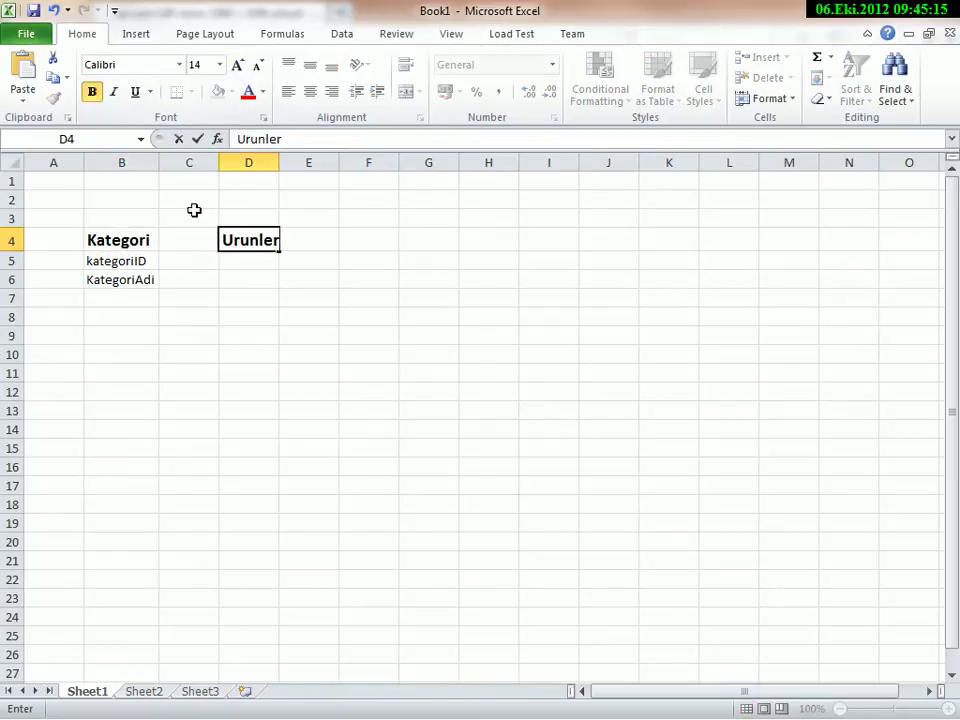
key(Return)
- List the fields UrunID, Adi, Fiyati and Stok under the Urunler heading in cells D5 to D8
text(UrunID)
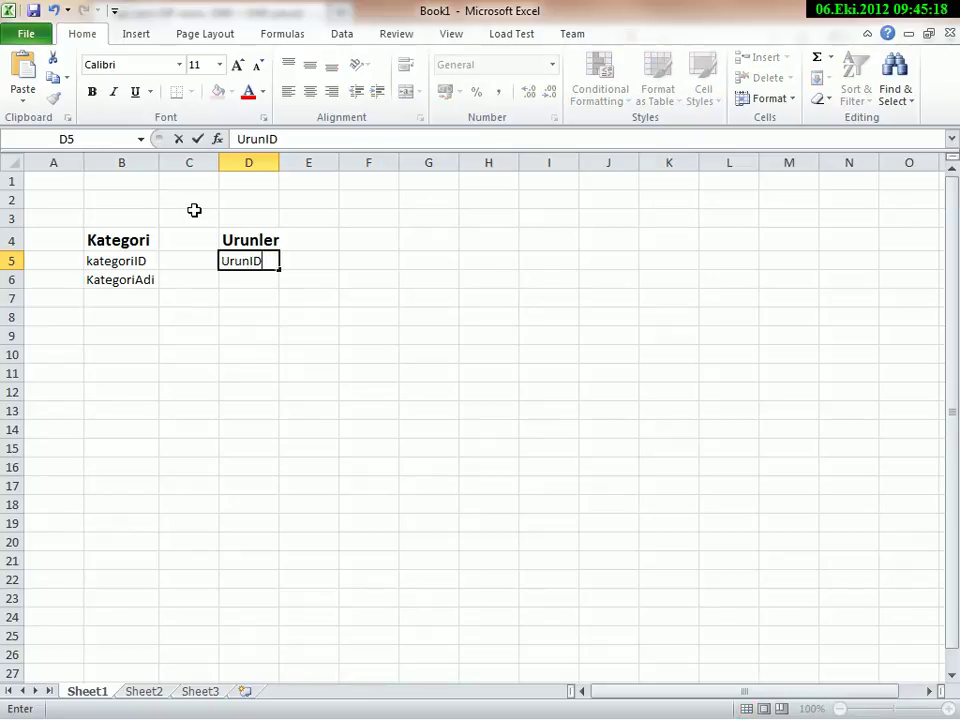
key(Return)
text(Adi)
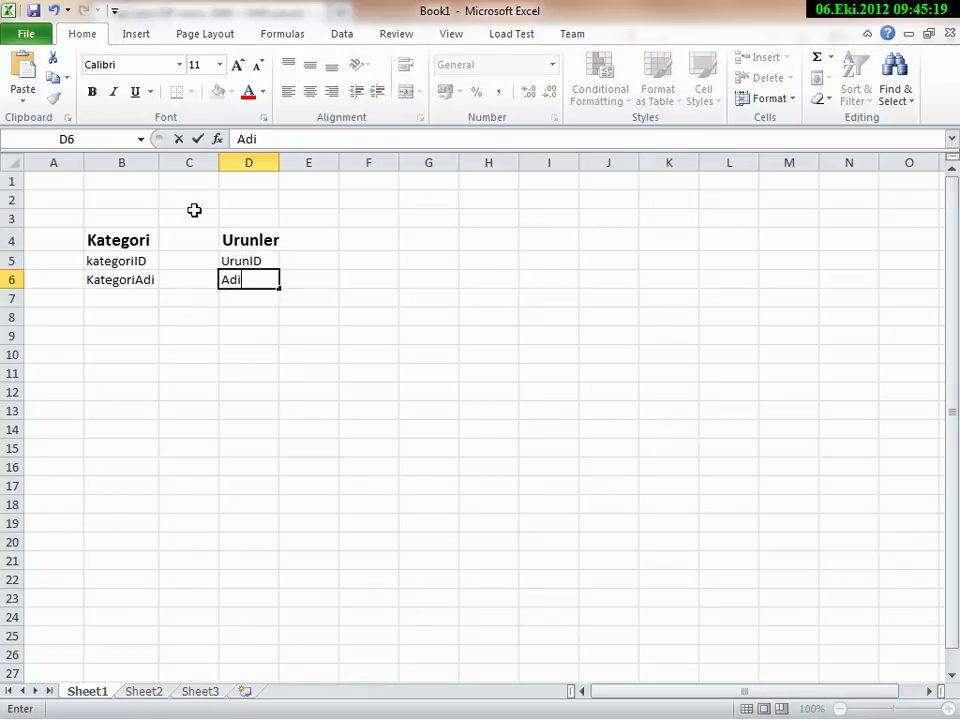
key(Return)
text(Fiyati)
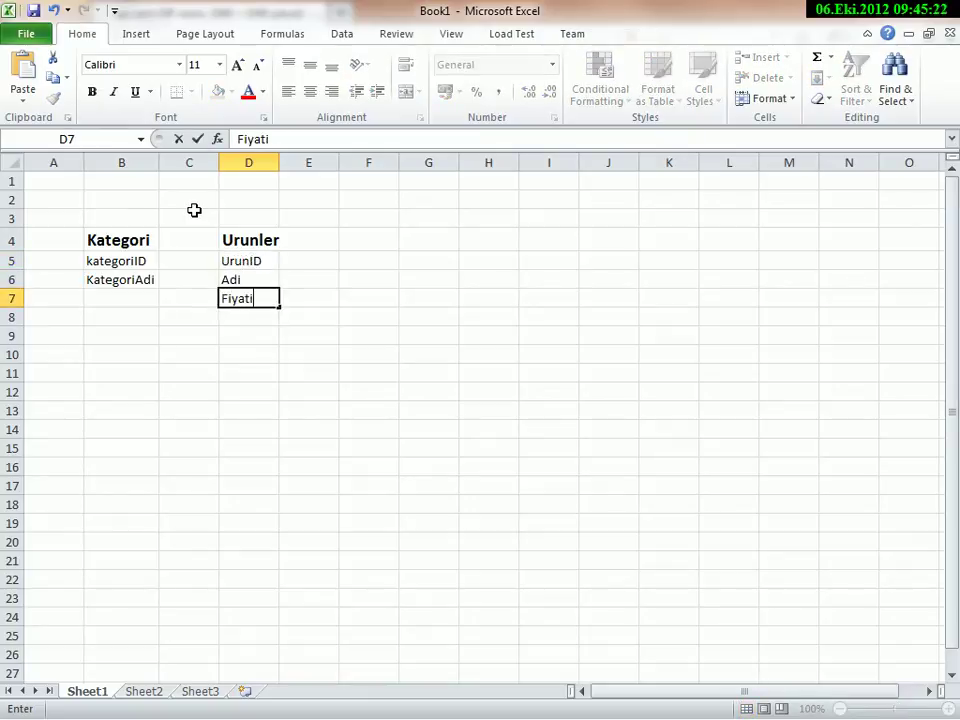
key(Return)
text(Stok)
key(Return)
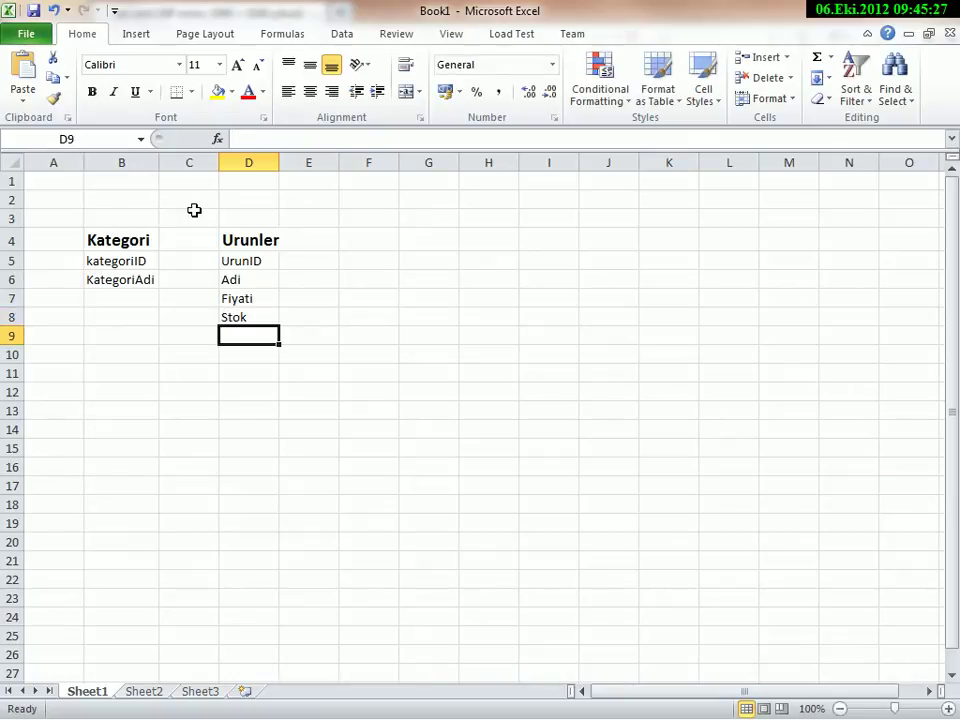
- Add KategoriAdi as a further Urunler field in cell D9
text(Kategori)
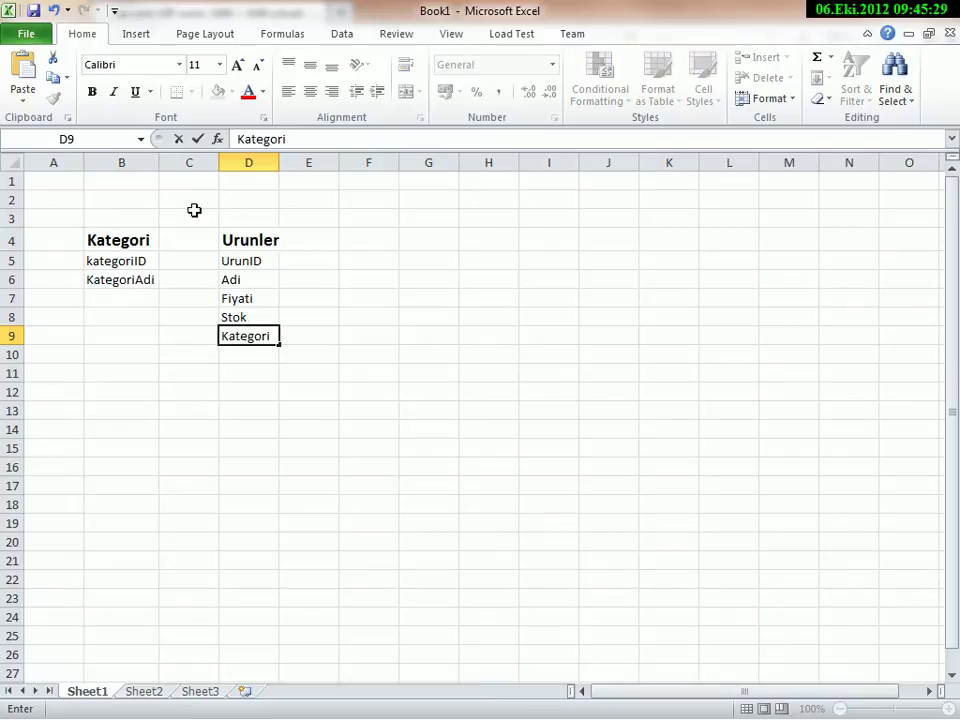
text(Ad,)
key(Return)
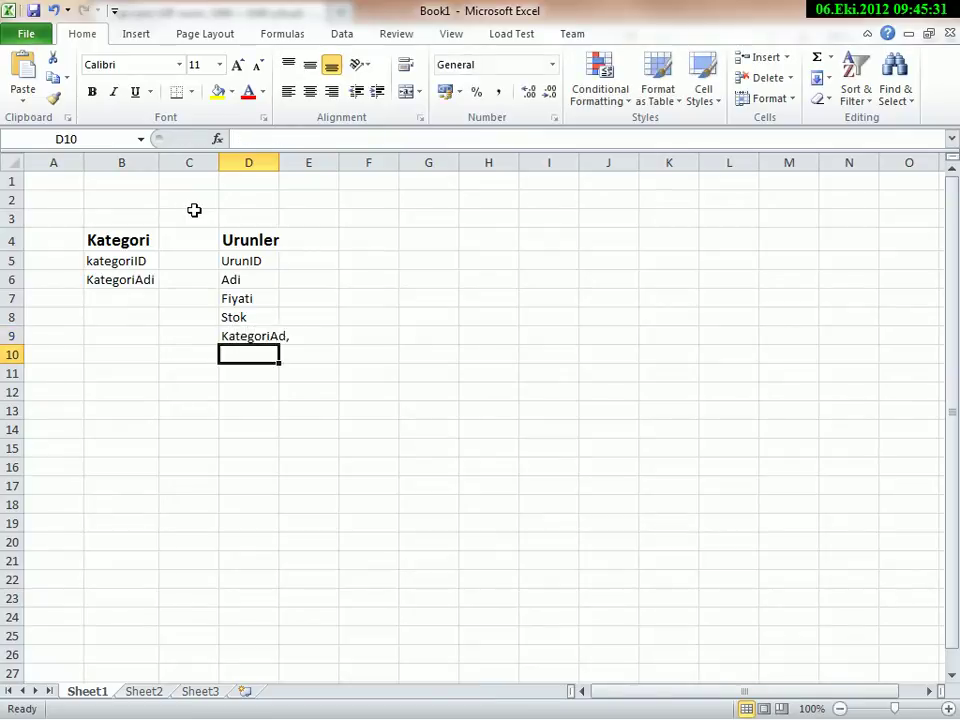
key(Up)
key(F2)
key(BackSpace)
text(i)
key(Return)
- Replace the last Urunler field in D9 with KategoriID as the reference to the Kategori table
click(251, 336)
drag(144, 240, 150, 280)
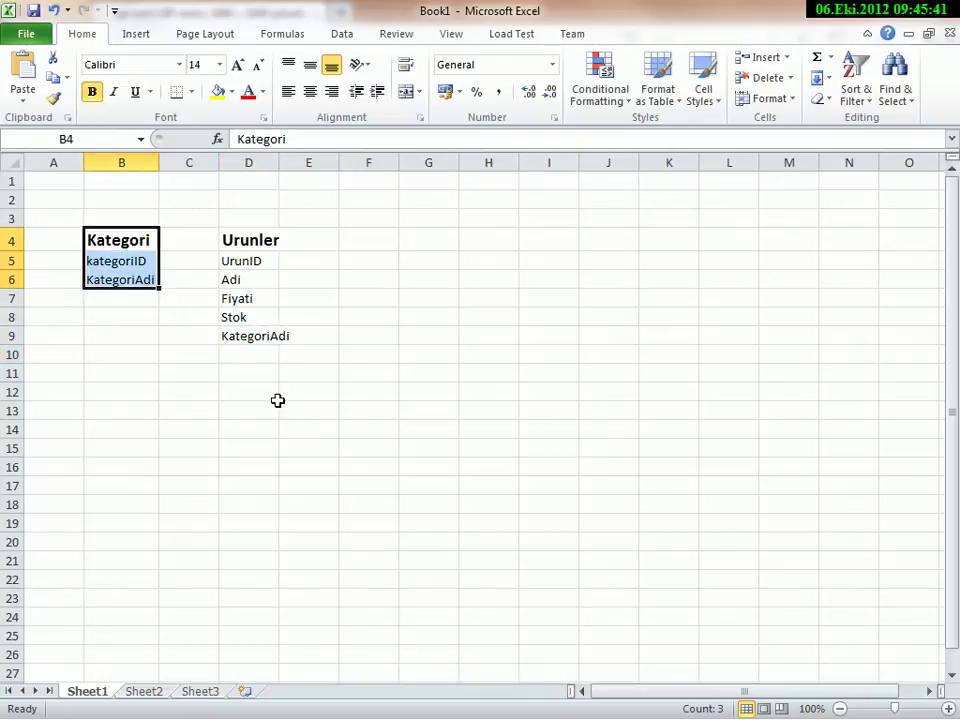
click(246, 334)
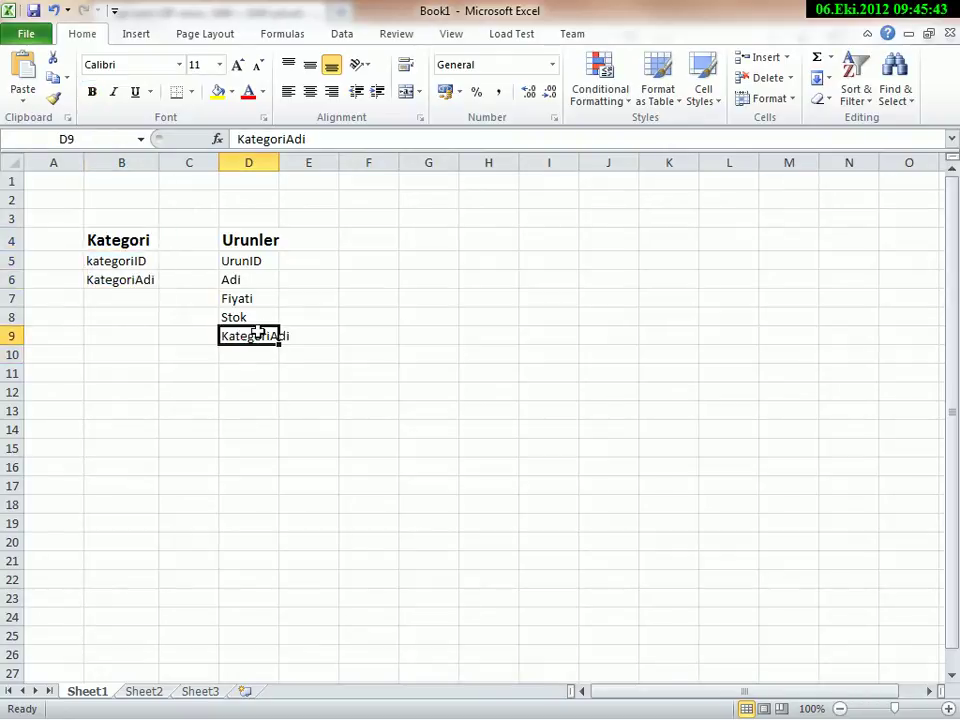
text(KategoriID)
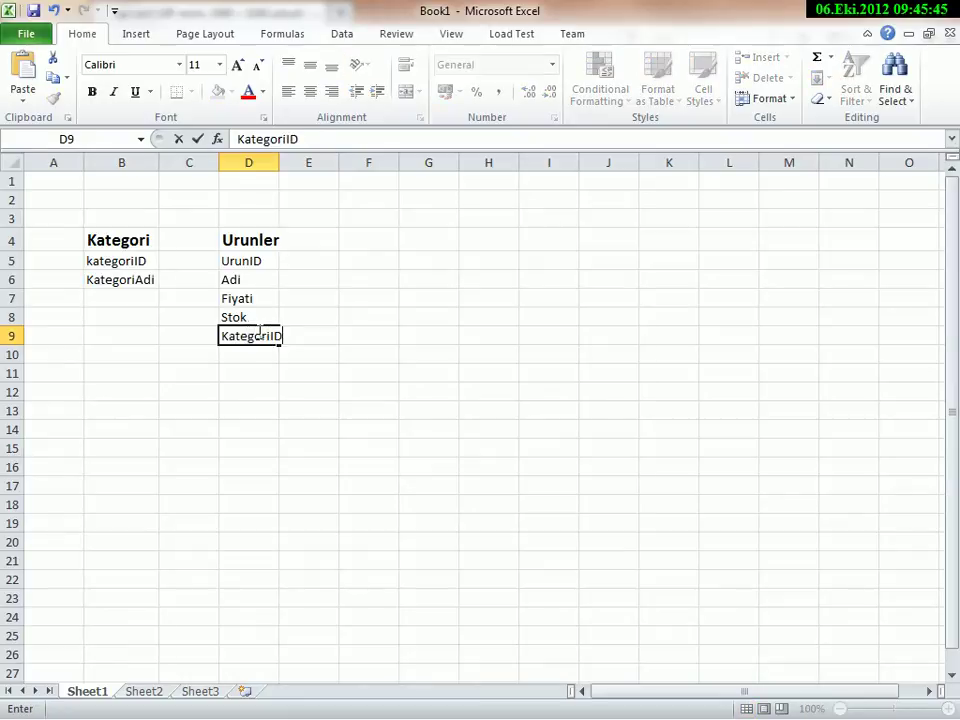
key(Return)
- Format cell F4 as bold 14-point text and enter the heading Satıslar in it
click(375, 237)
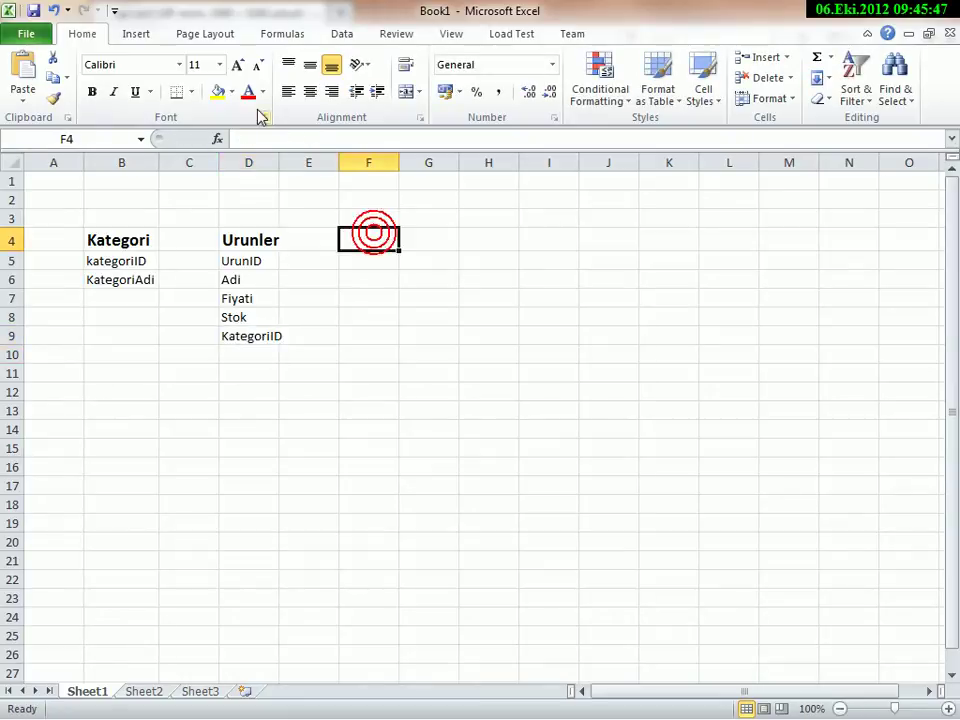
click(238, 64)
click(238, 64)
click(238, 64)
click(257, 64)
click(92, 91)
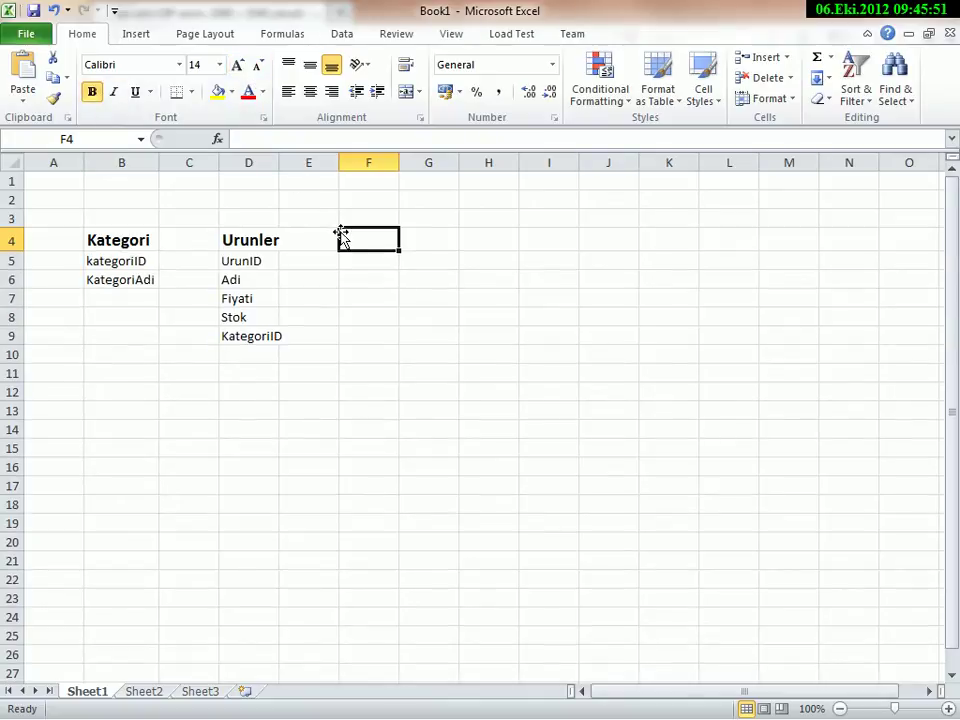
text(Satıslar)
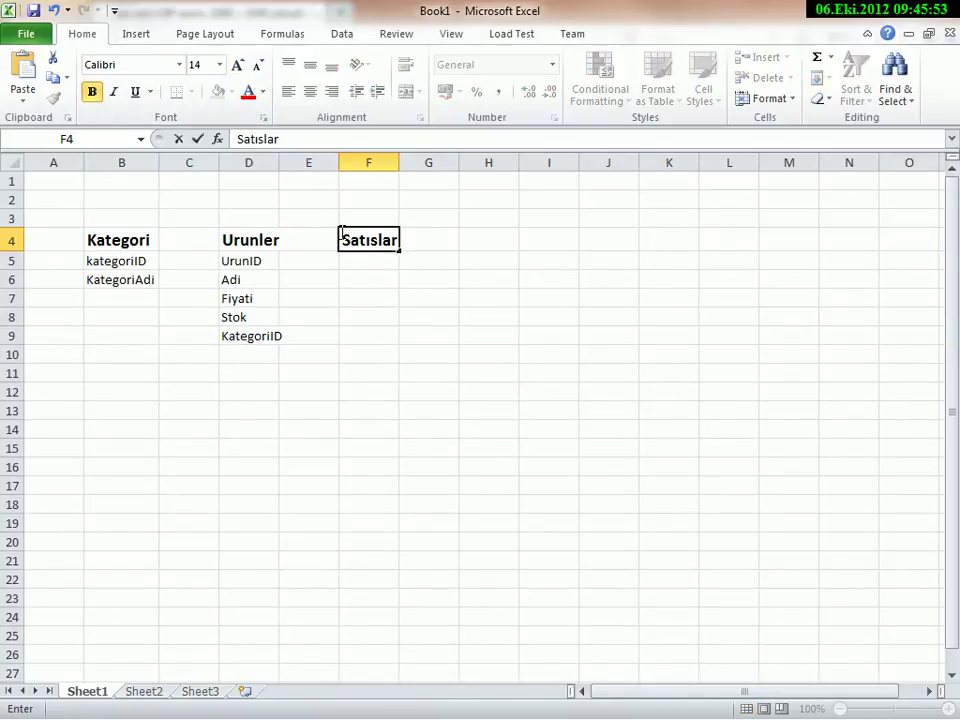
key(Return)
- List the fields SatisID, User and Tarih under the Satıslar heading in cells F5 to F7
text(SatisID)
key(Return)
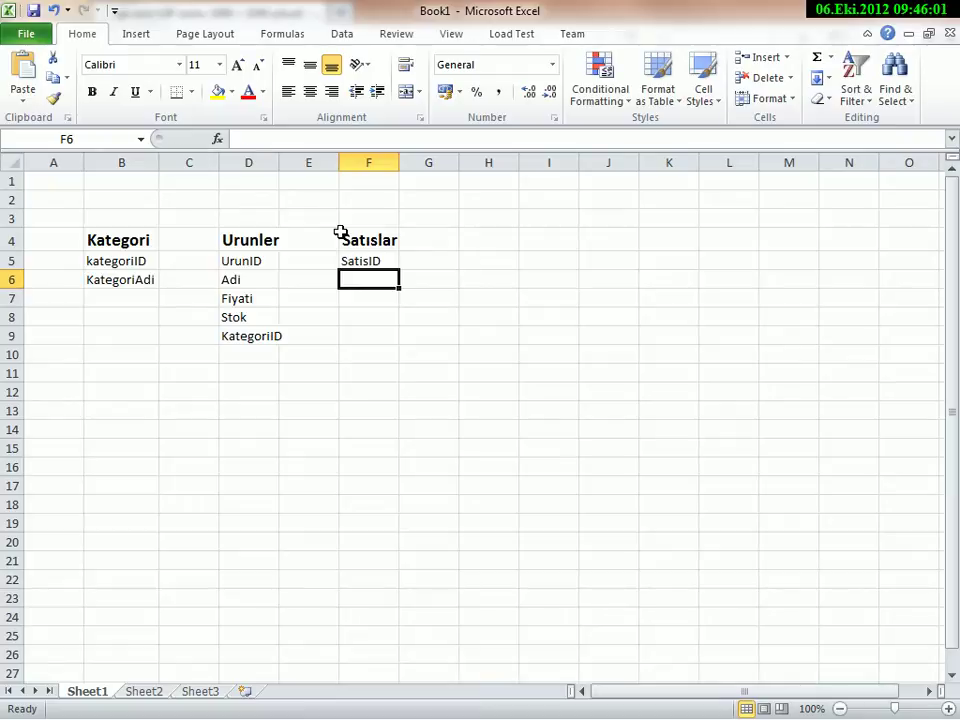
text(User)
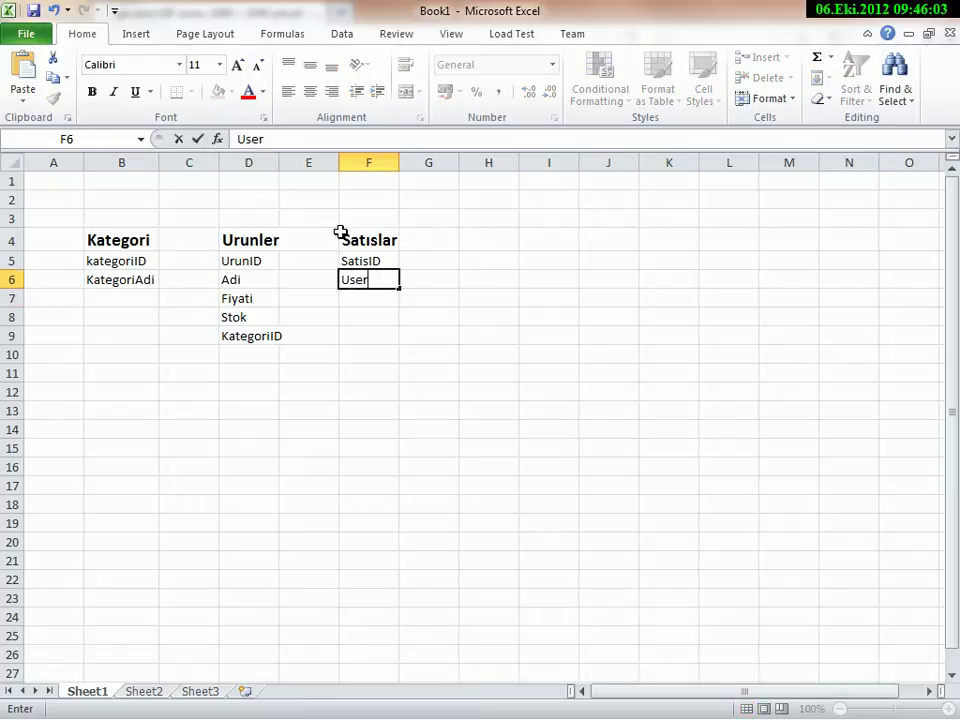
key(Return)
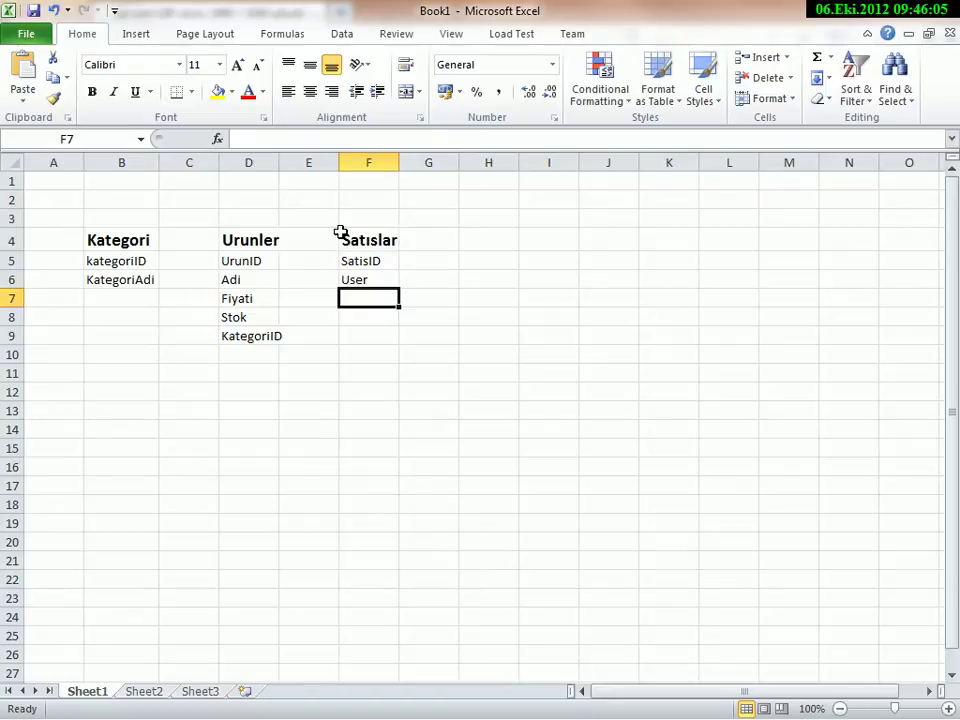
text(T)
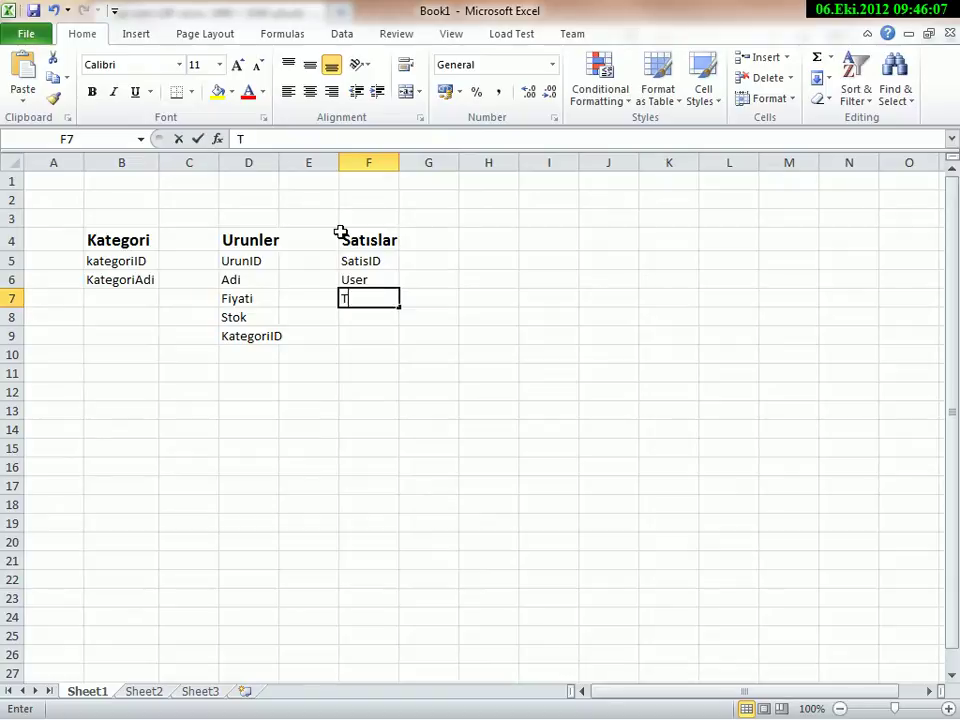
text(arih)
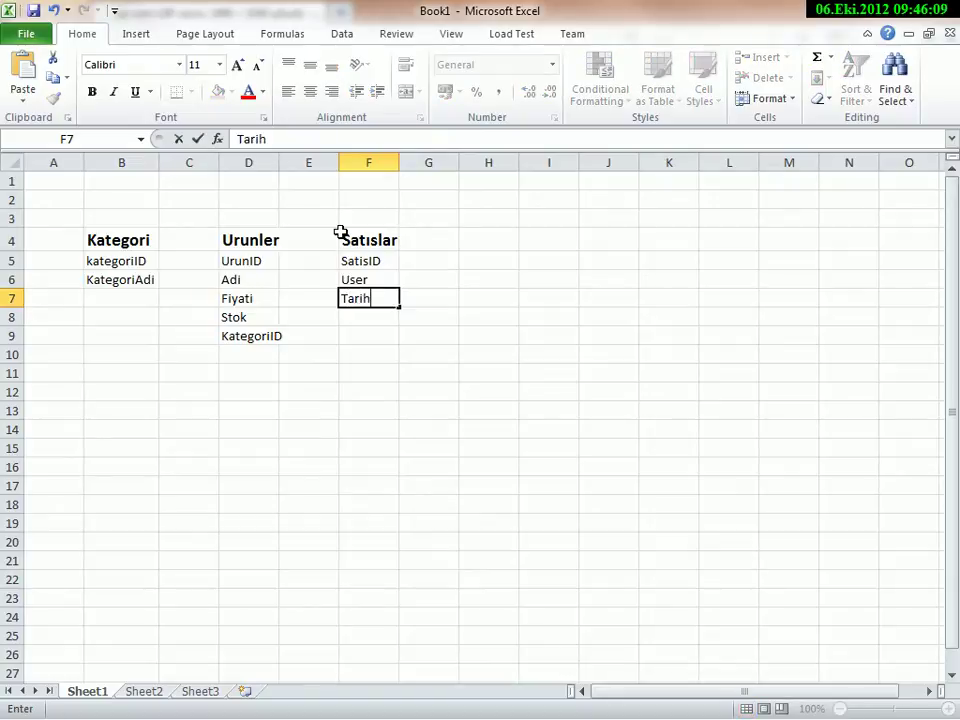
key(Return)
- Format cell F11 as bold 14-point text and enter the heading Users in it
key(Up)
key(Up)
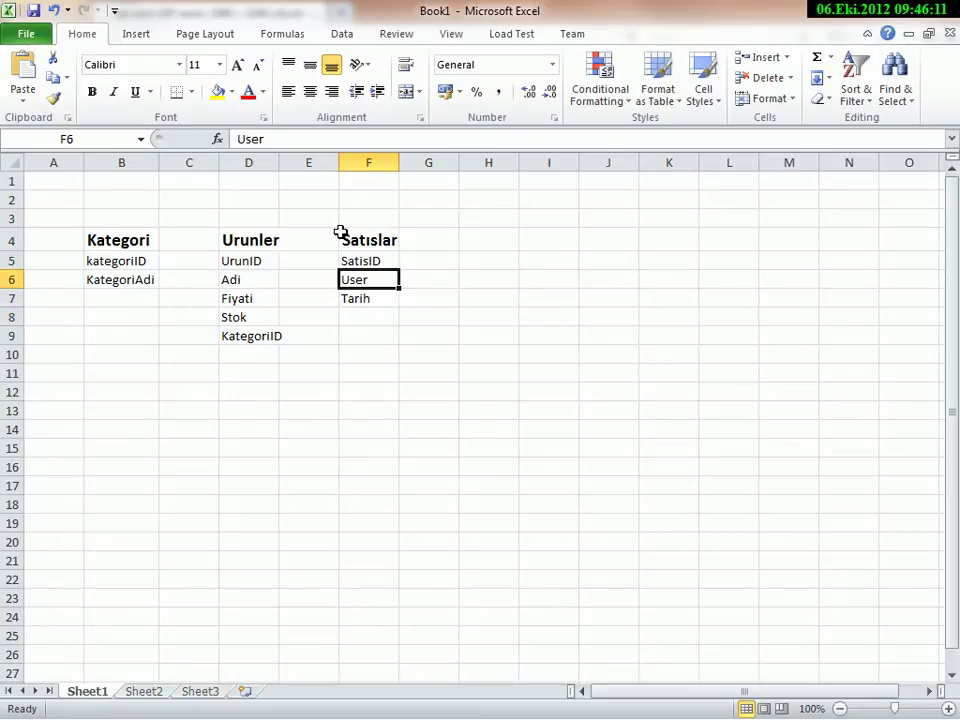
key(Down)
key(Down)
key(Down)
key(Down)
key(Down)
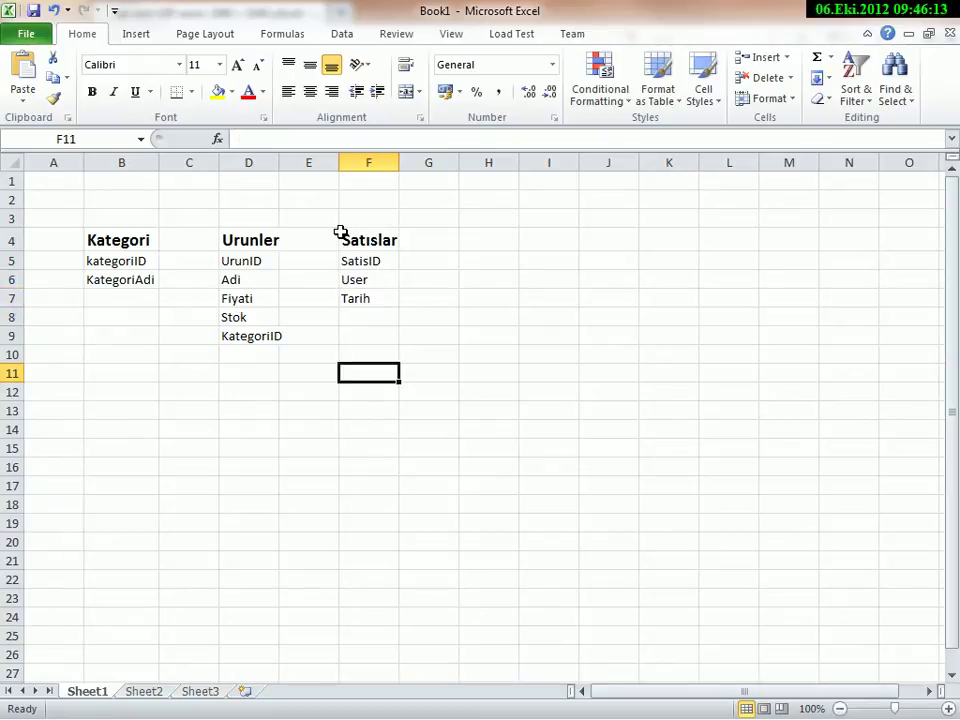
click(237, 64)
click(237, 64)
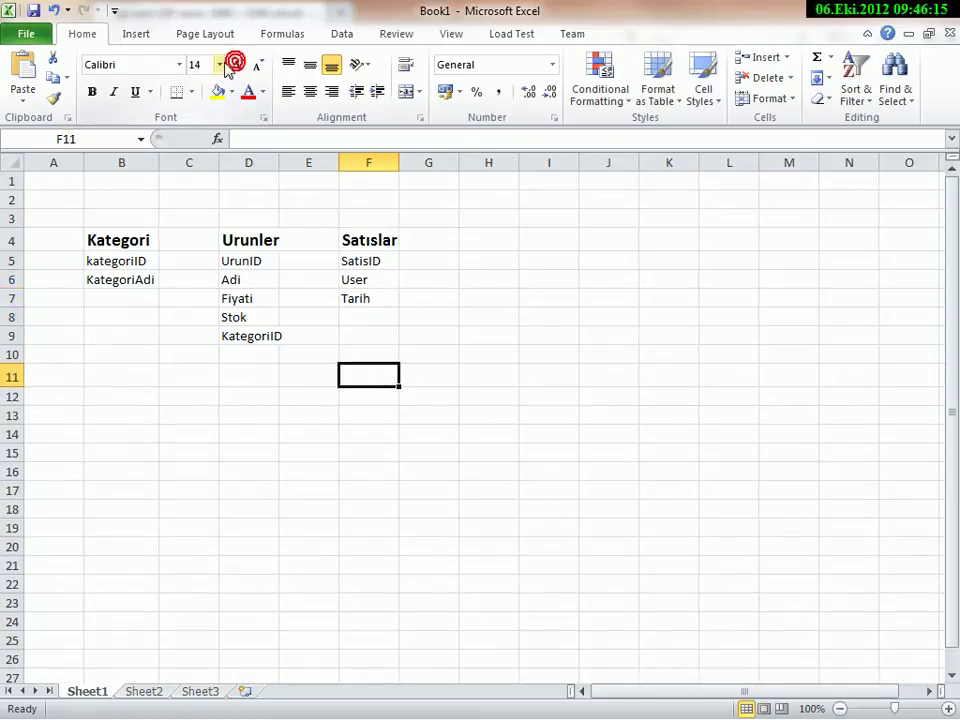
click(91, 91)
text(Users)
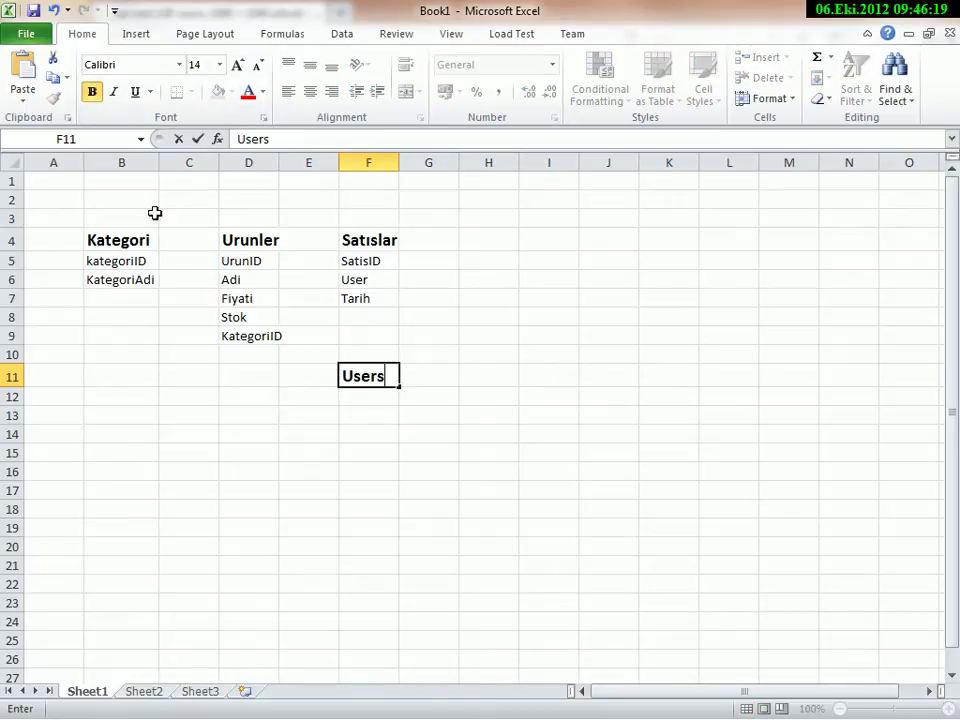
key(Return)
- List the fields UserID and Username under the Users heading in cells F12 and F13
text(UserID)
key(Return)
text(Username)
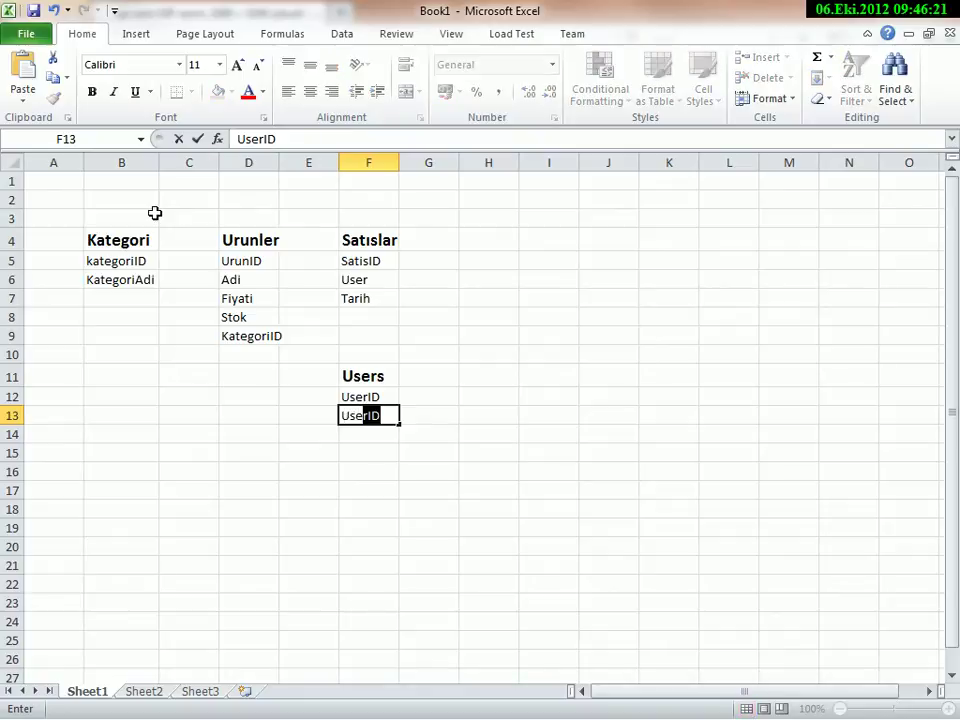
key(Return)
- Change the User field of the Satıslar table in F6 to UserID
key(Up)
key(Up)
key(Up)
key(Up)
key(Up)
key(Up)
key(Up)
key(Up)
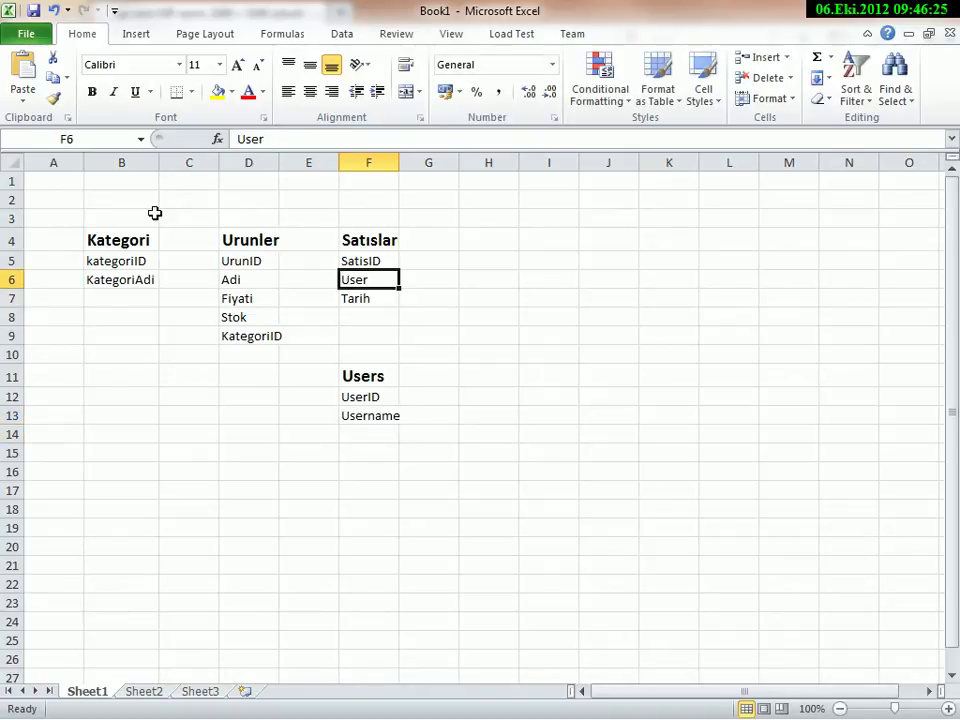
text(UserID)
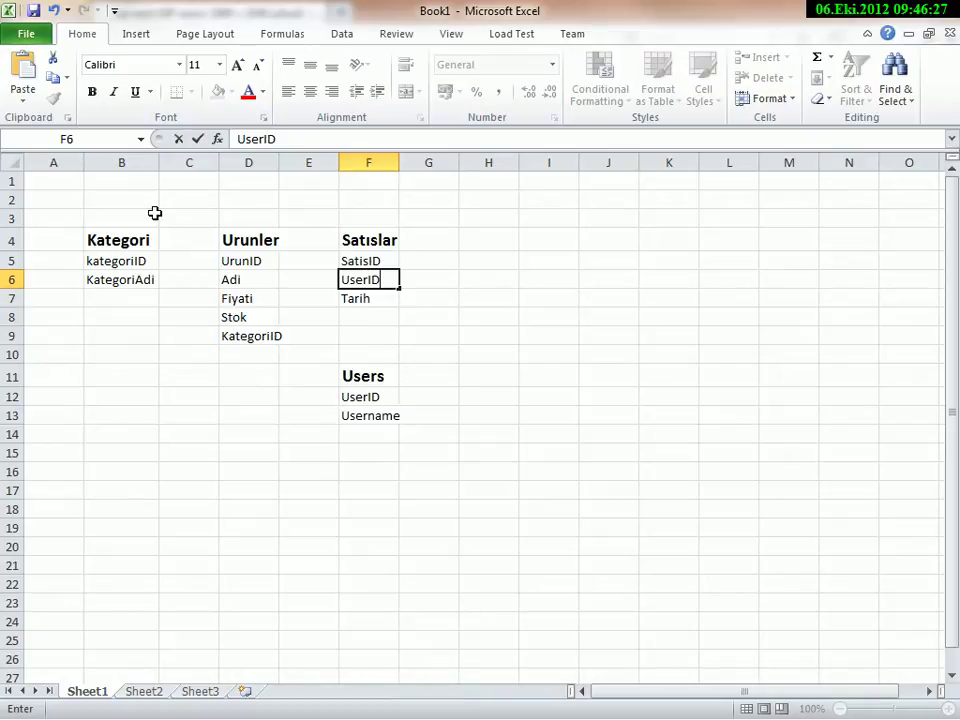
key(Return)
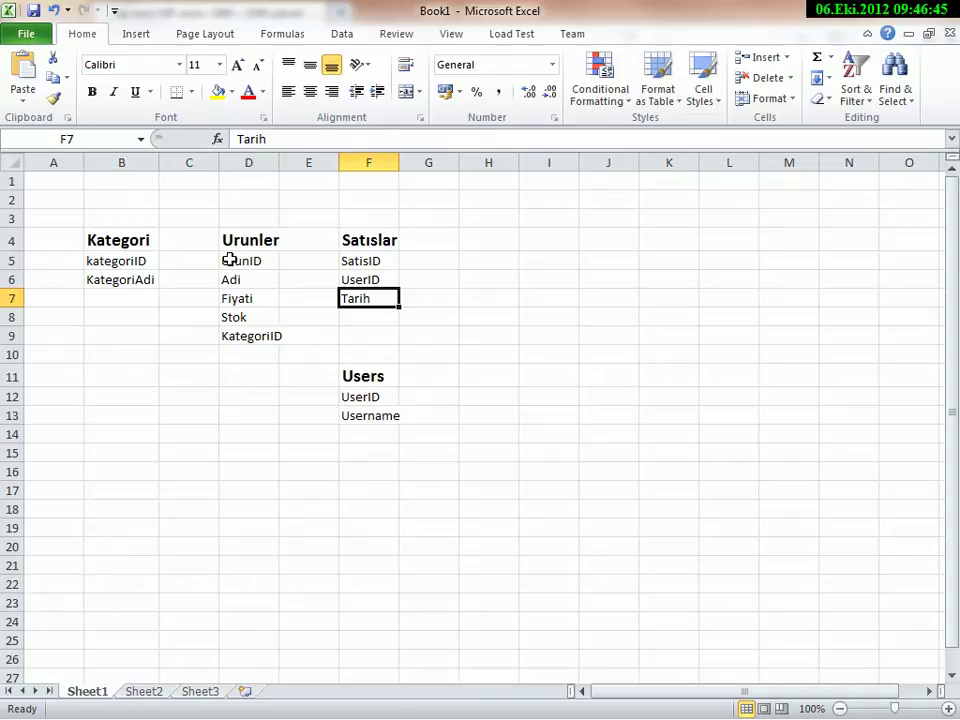
- Enter the table heading SatisDetaylar, in cell H4, beside the Satıslar table
key(Right)
key(Right)
key(Up)
key(Up)
key(Up)
text(Satid)
key(BackSpace)
text(sDetaylar,)
key(Return)
- List the fields satisDetayID and SatisID under the SatisDetaylar heading in cells H5 and H6
text(satisDetayID)
key(Return)
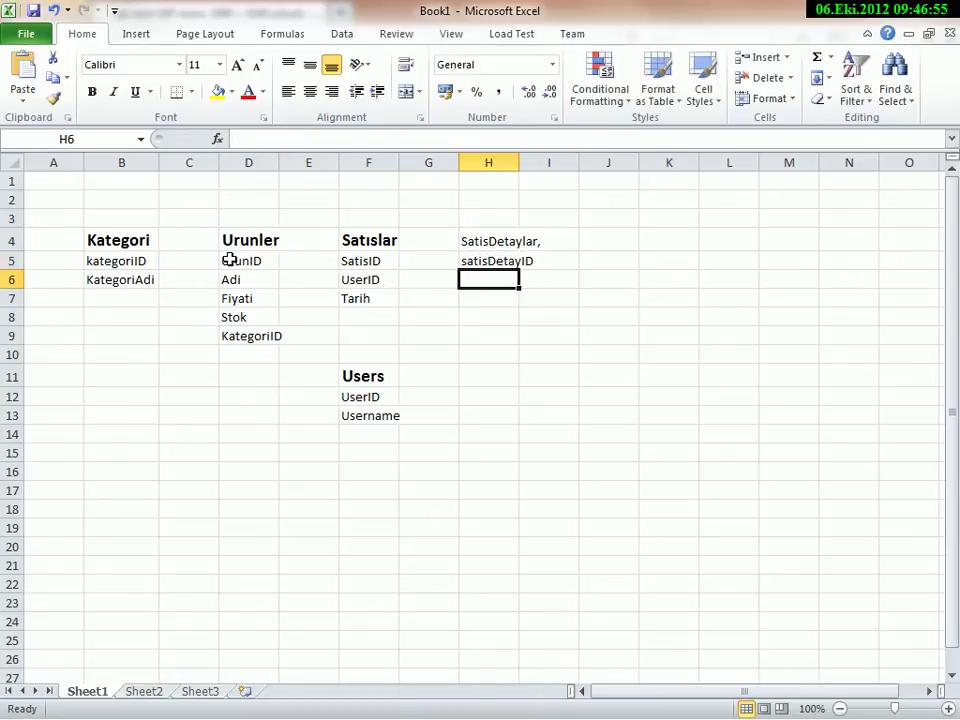
text(SatisID)
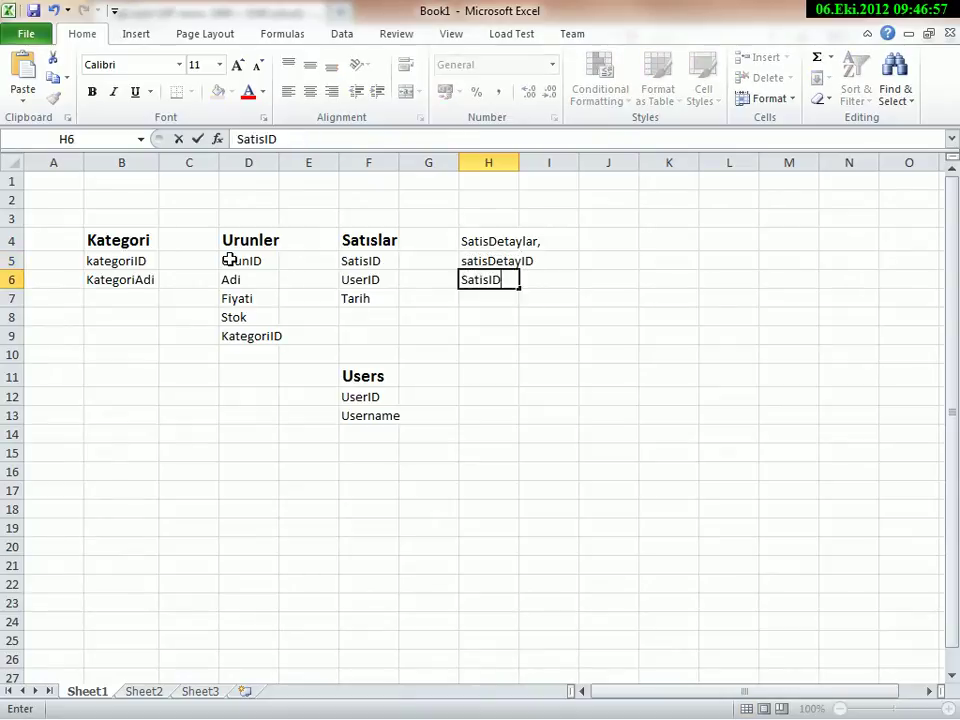
key(Return)
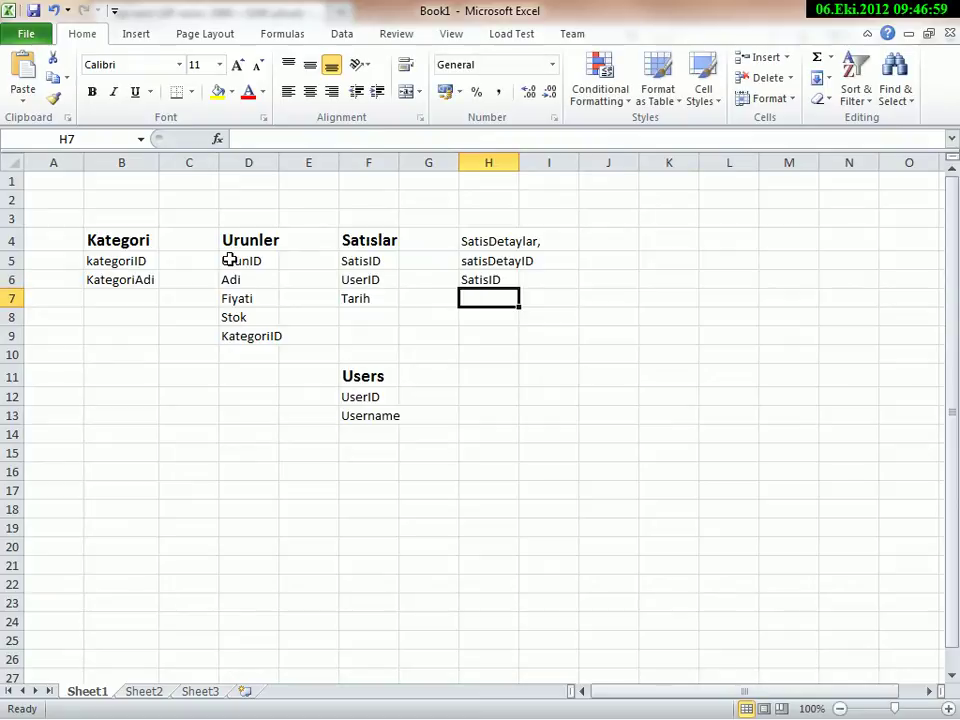
- Enter UrunAdi as the third SatisDetaylar field in cell H7
text(UrunAd)
key(BackSpace)
text(i)
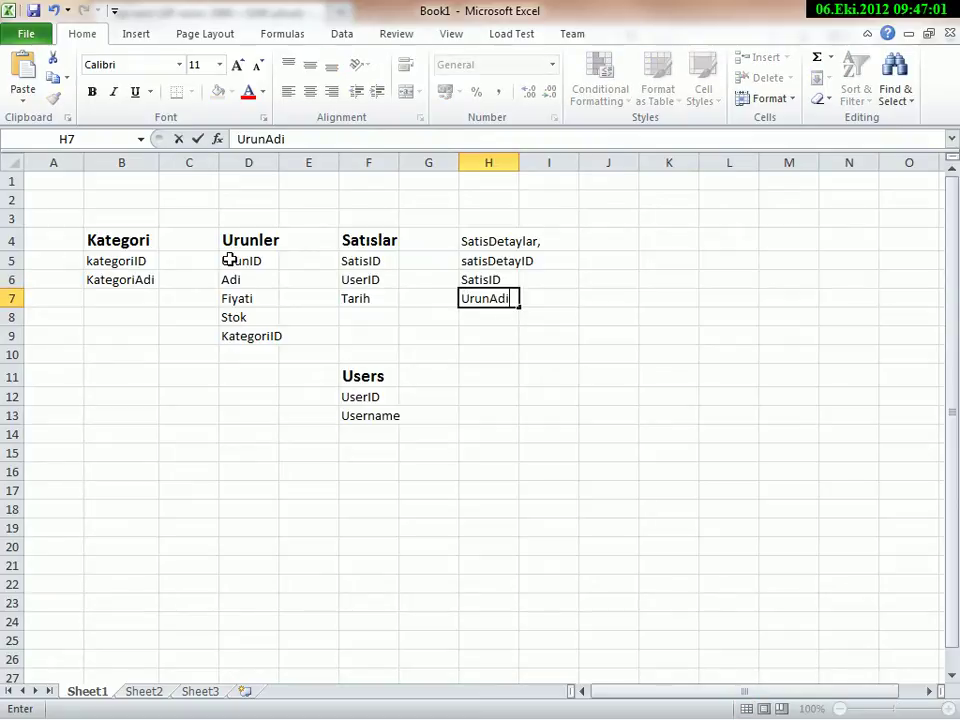
key(Return)
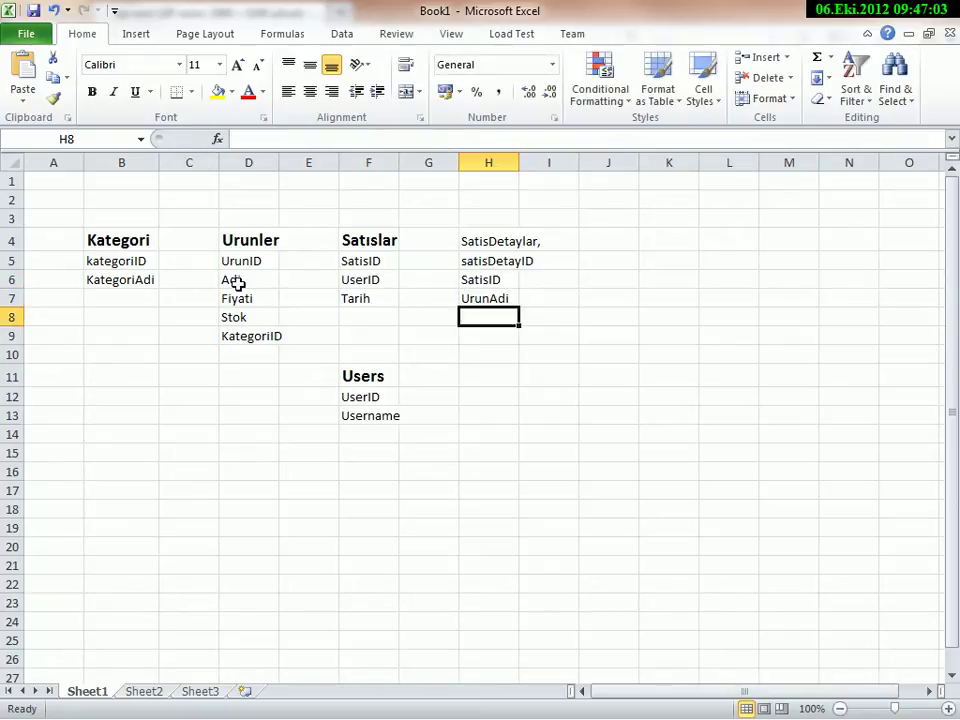
click(247, 314)
click(247, 299)
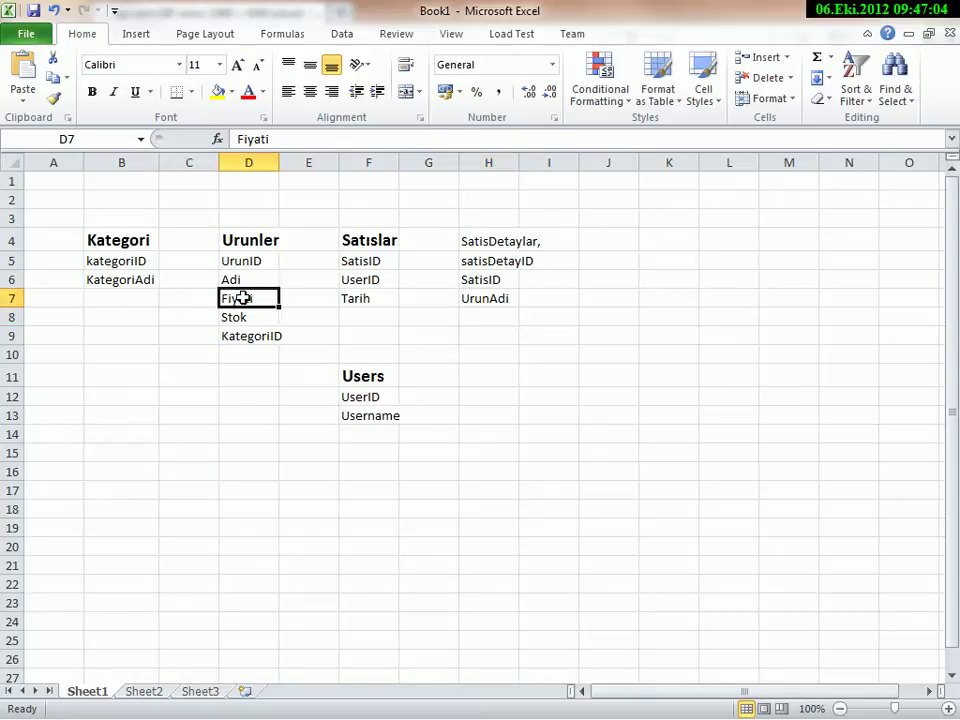
- Set the third SatisDetaylar field in H7 to UrunID, linking it to the Urunler table
click(493, 298)
text(UrunID)
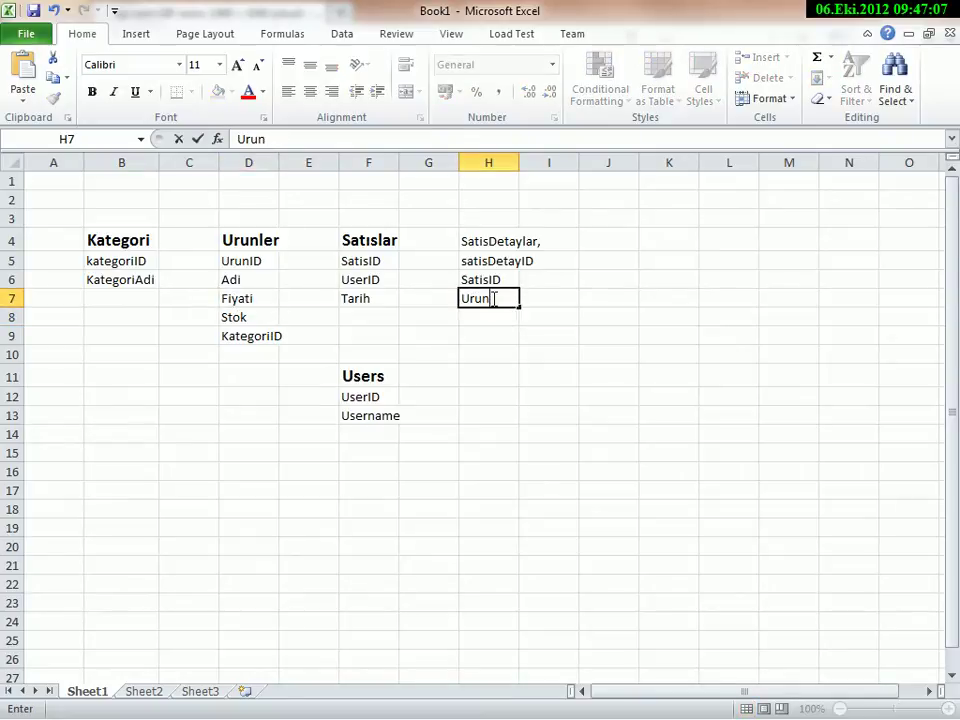
key(Return)
drag(452, 304, 365, 318)
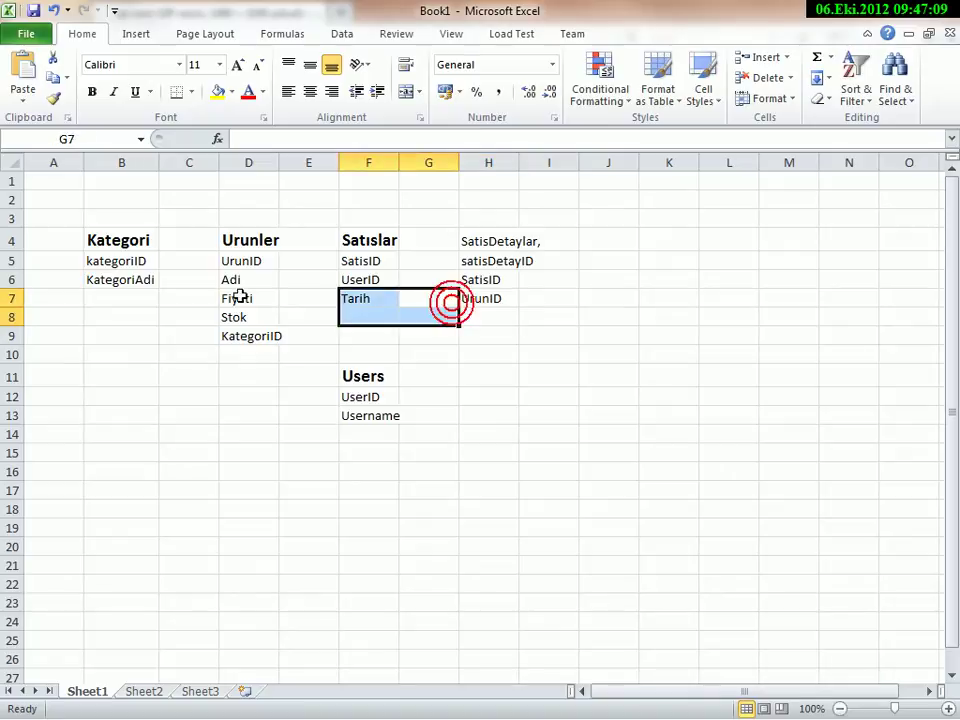
click(250, 259)
click(481, 298)
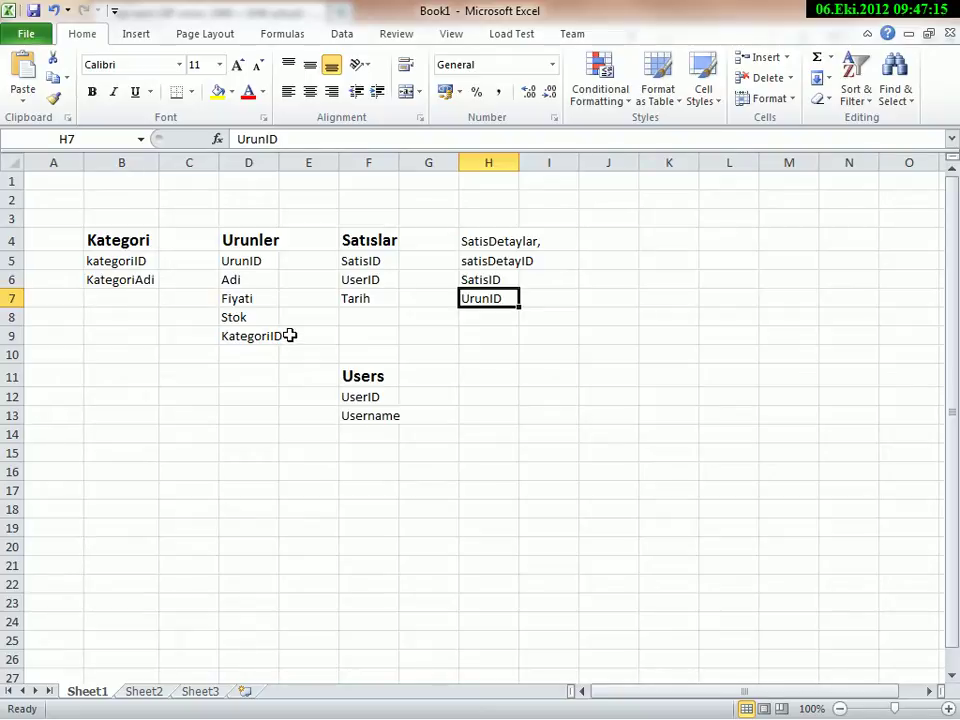
- Add the fields Fiyat and Indirim to the SatisDetaylar list in cells H8 and H9
click(483, 319)
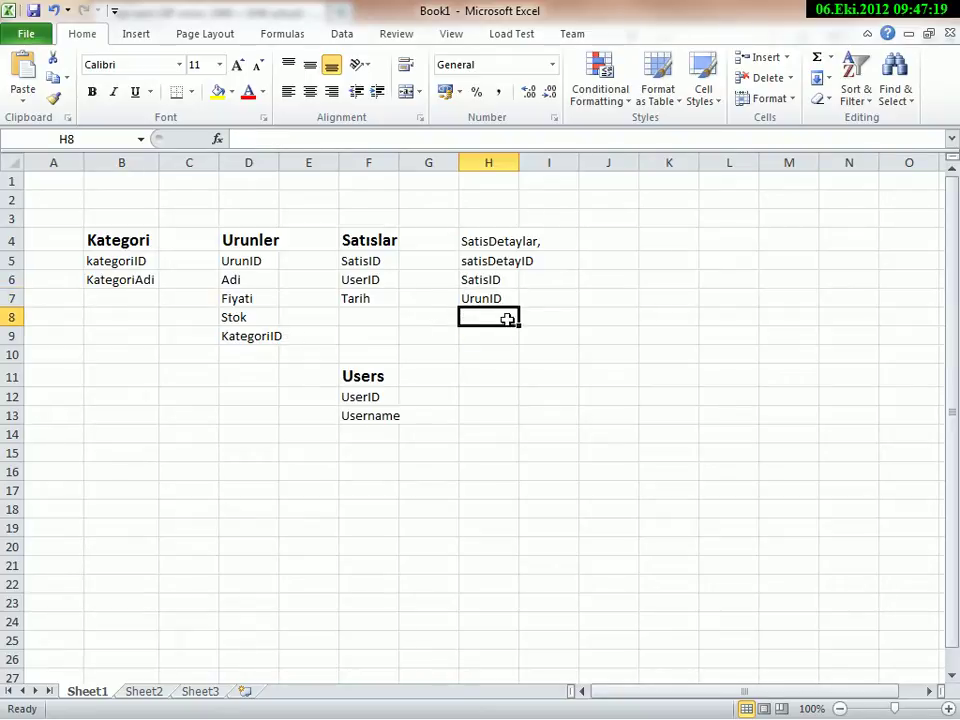
text(Fiyat)
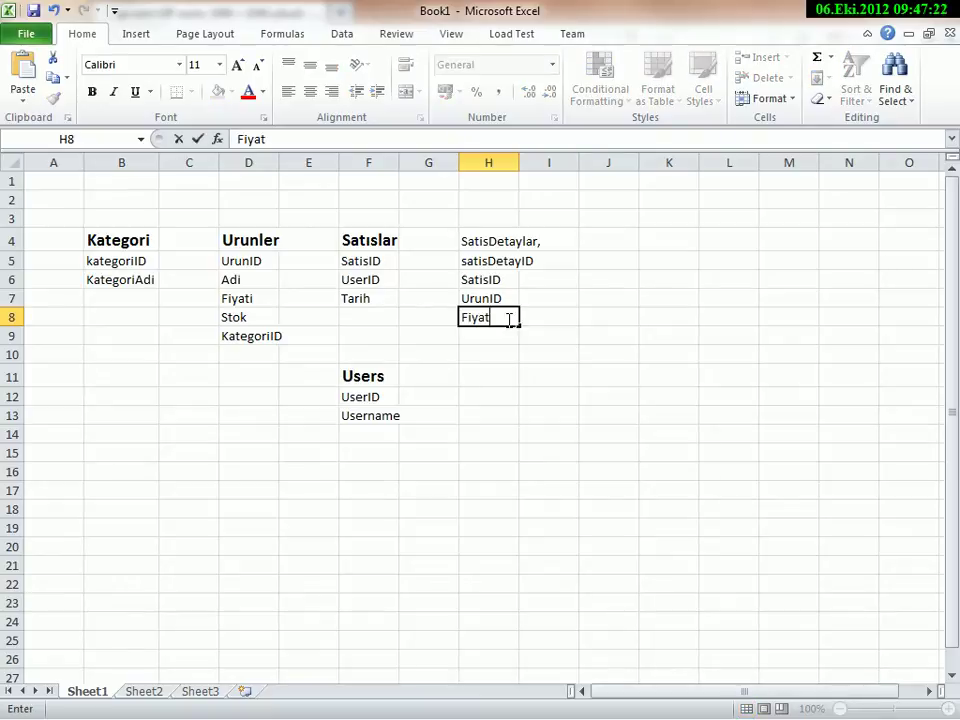
key(Return)
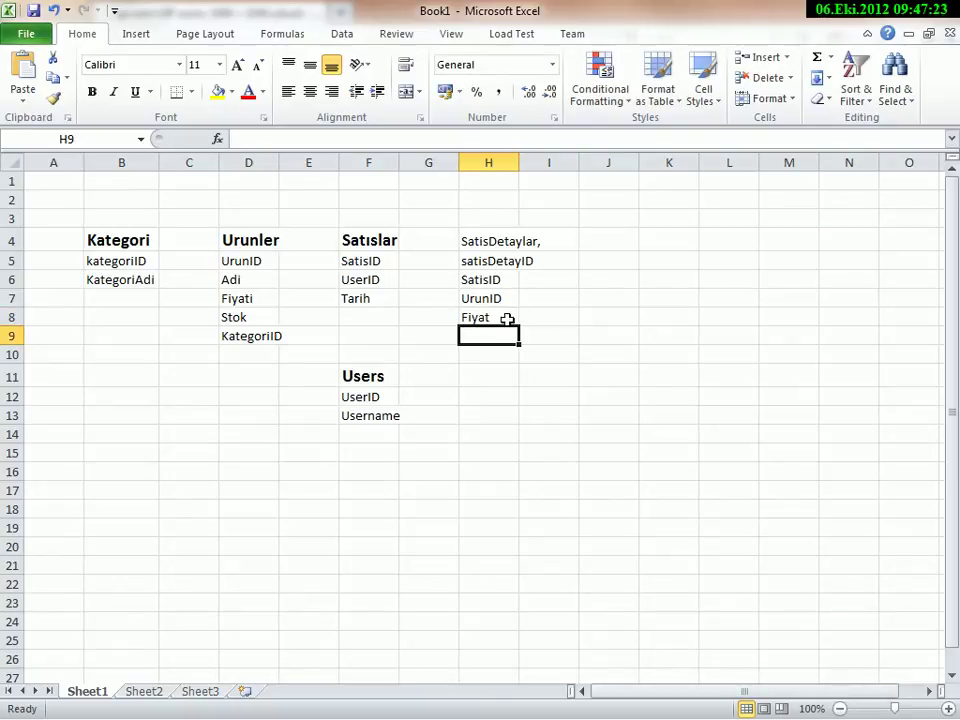
text(IO)
key(BackSpace)
text(nderirim)
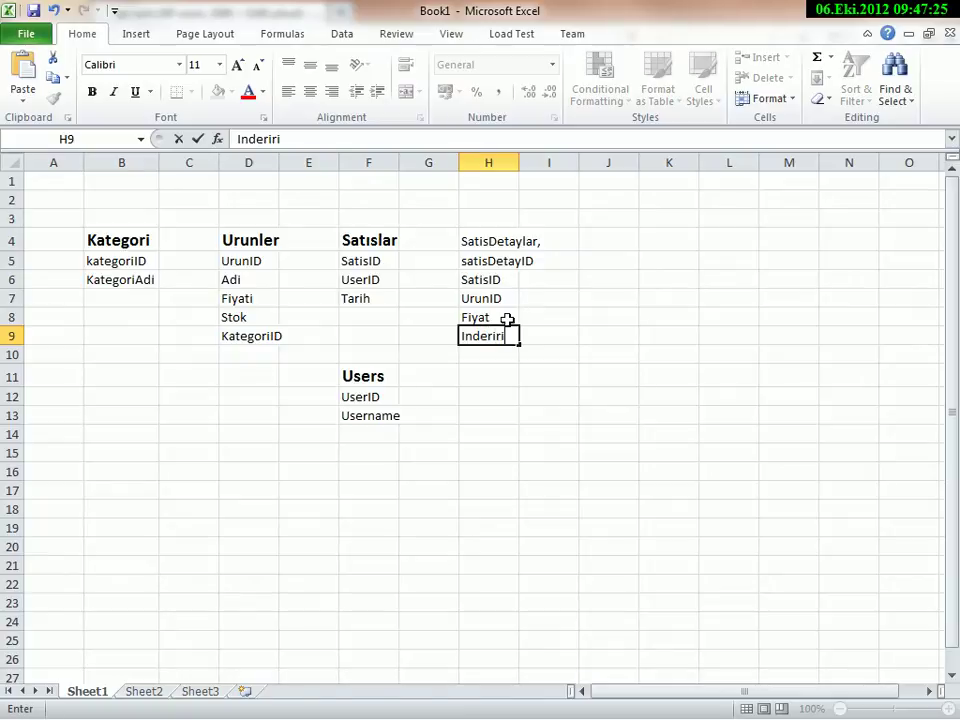
key(BackSpace)
key(BackSpace)
key(BackSpace)
key(BackSpace)
key(BackSpace)
key(BackSpace)
text(irim)
key(Return)
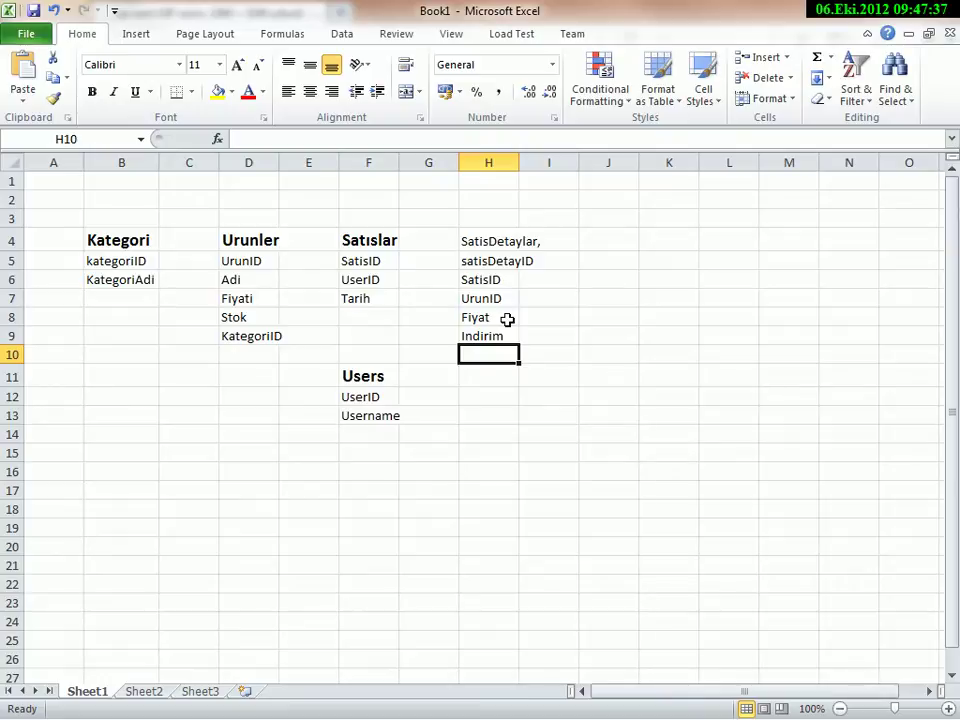
click(386, 256)
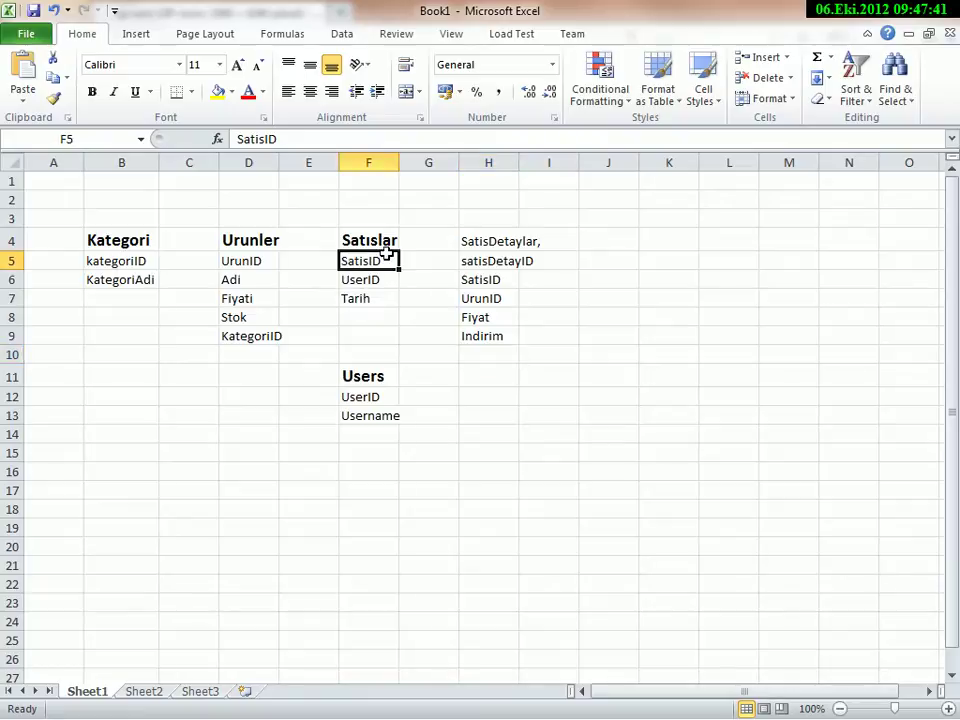
click(382, 278)
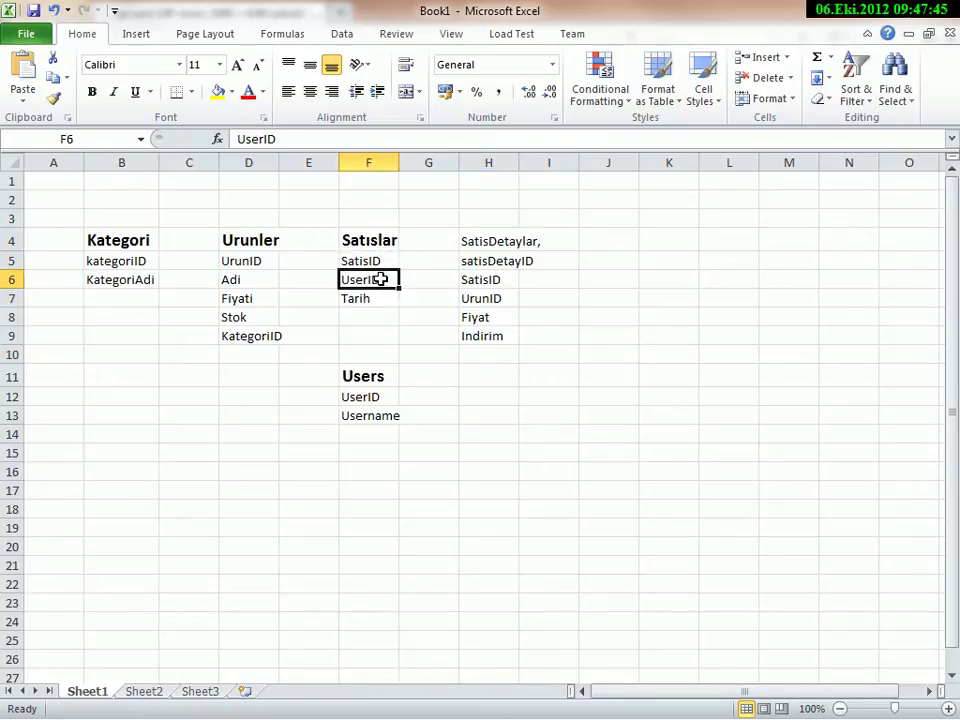
drag(372, 378, 377, 414)
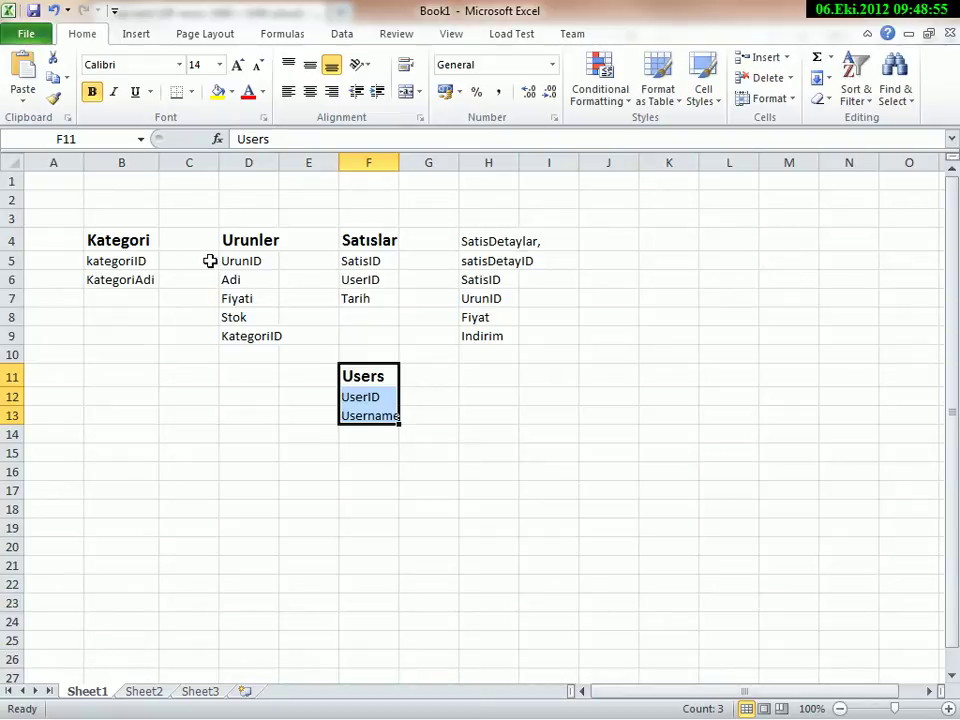
- Add the field SatistaMi at the end of the Urunler table in cell D10
click(248, 350)
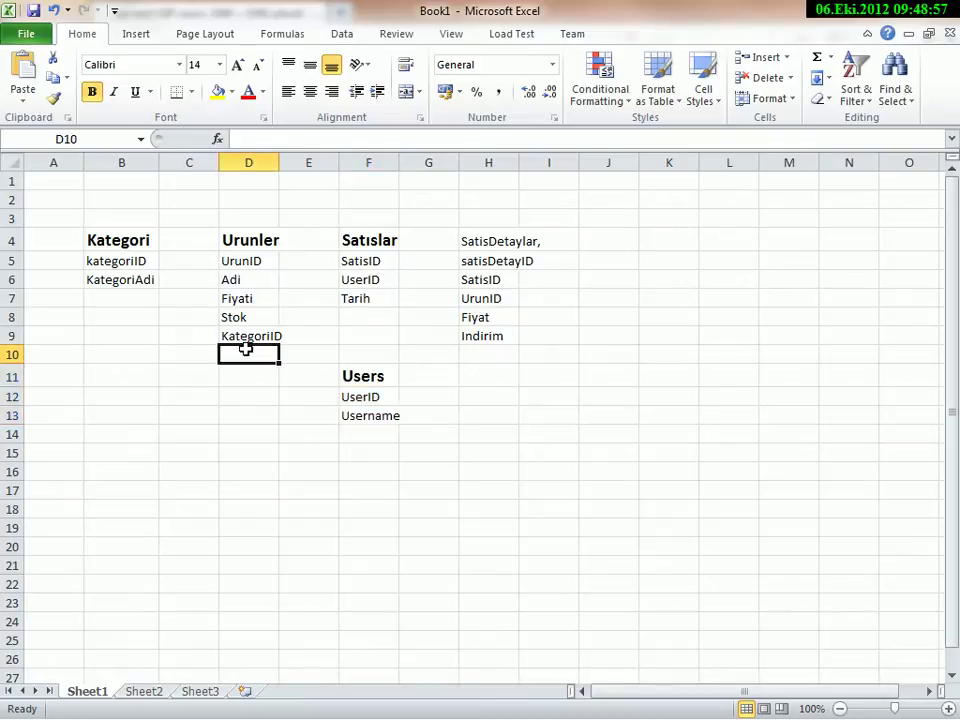
text(U)
key(BackSpace)
key(BackSpace)
text(,sa)
key(BackSpace)
key(BackSpace)
key(BackSpace)
text(Satis)
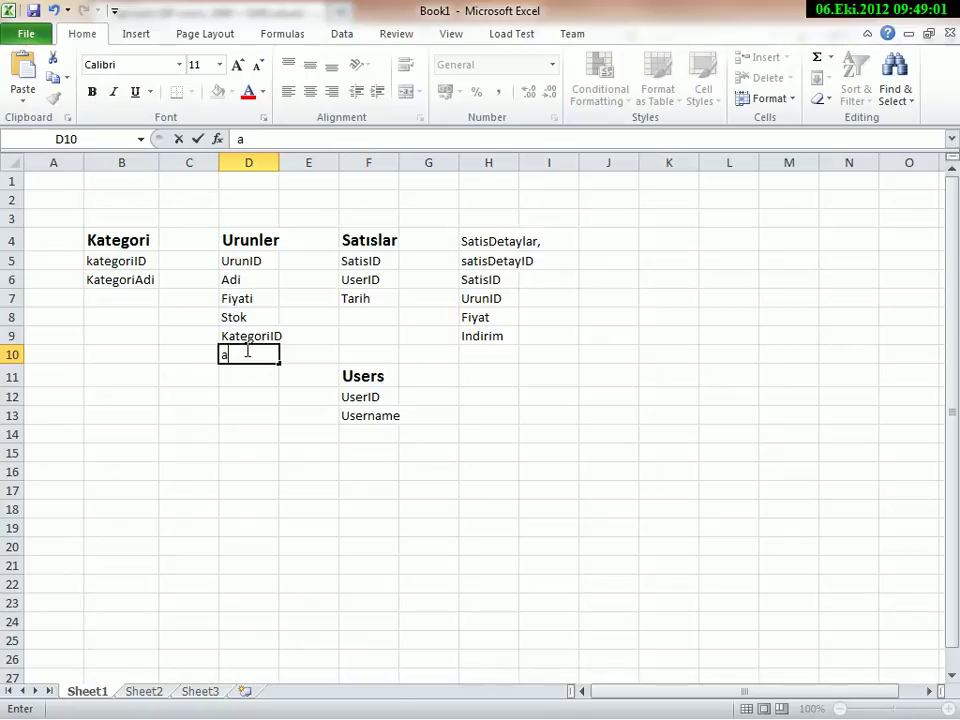
text(taM,i)
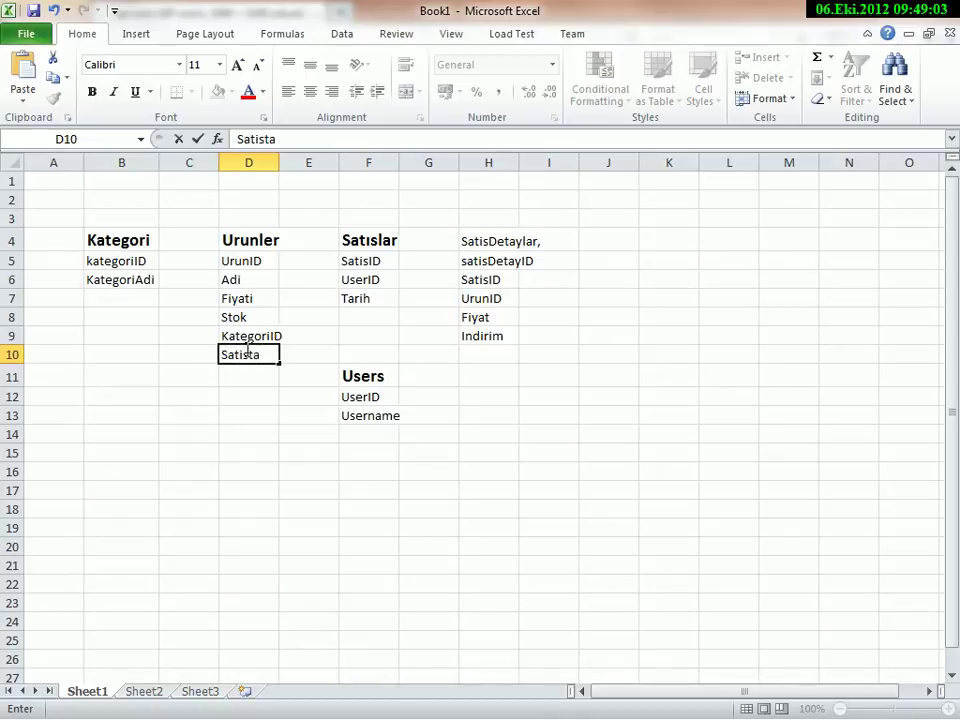
key(BackSpace)
key(BackSpace)
text(i)
key(Return)
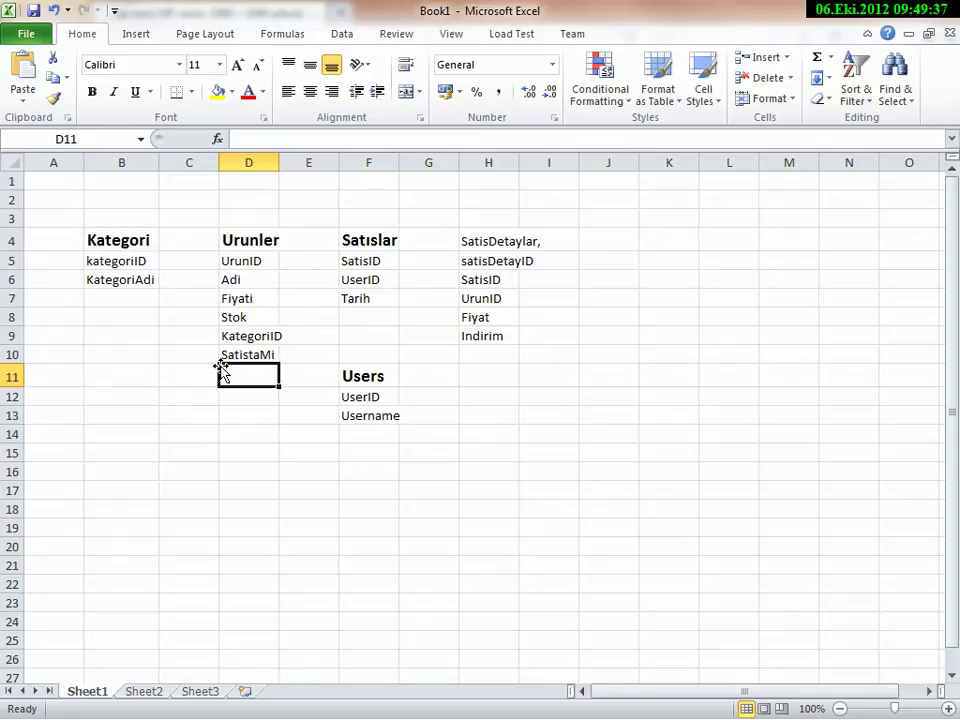
click(122, 467)
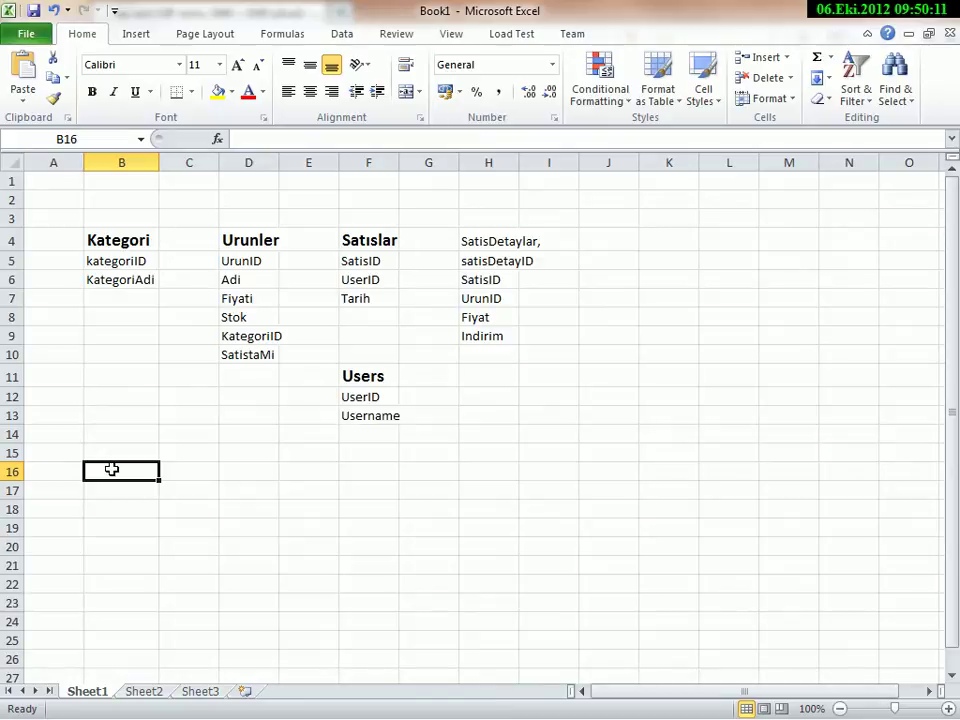
drag(111, 357, 119, 243)
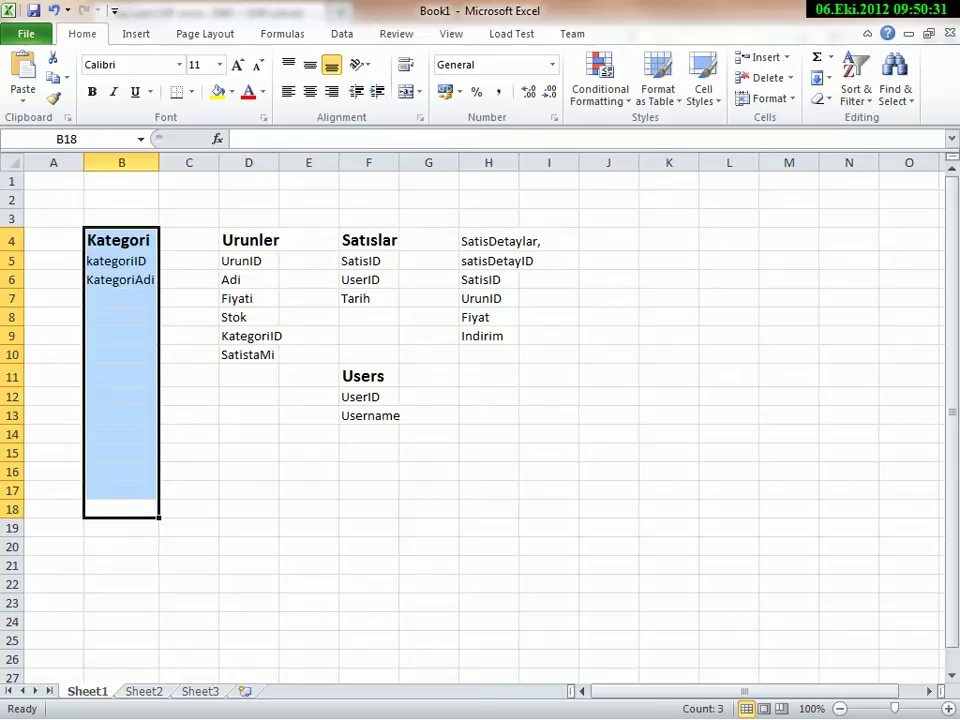
click(108, 358)
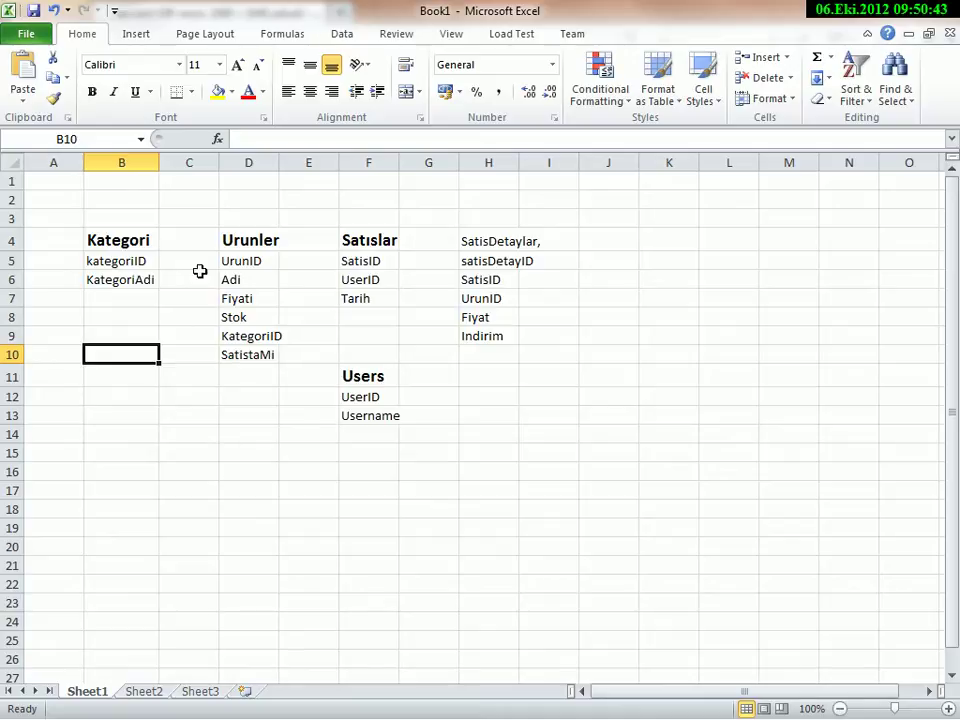
click(322, 471)
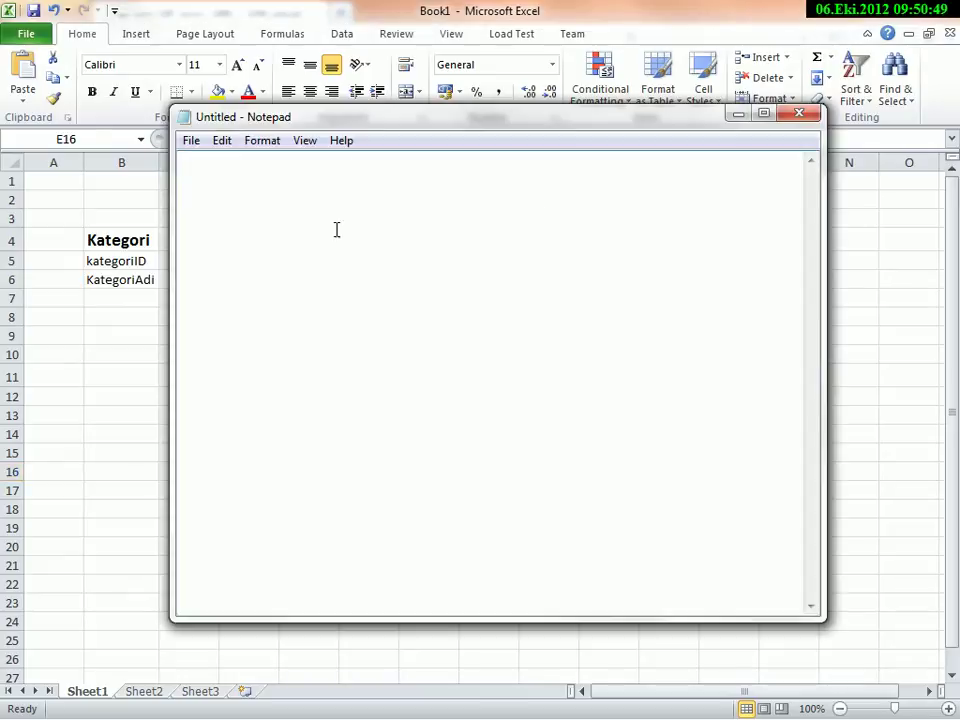
- In the blank Notepad document, write the heading Uye Kayıt Islemleri below two empty lines
key(Return)
key(Return)
text(Uye Kayıt )
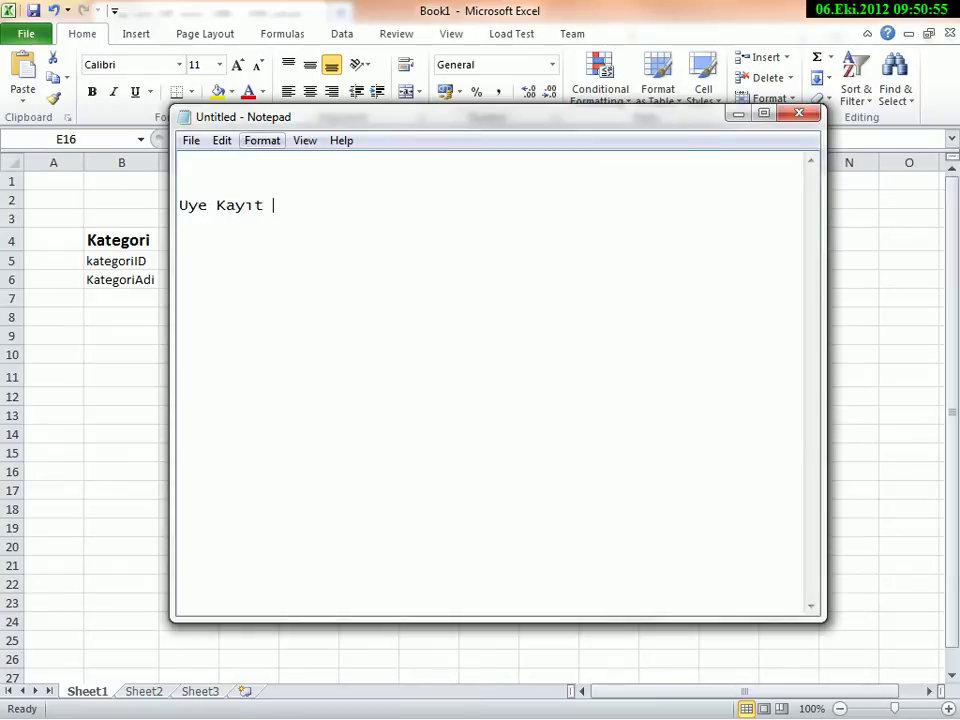
text(Islemleri)
key(Return)
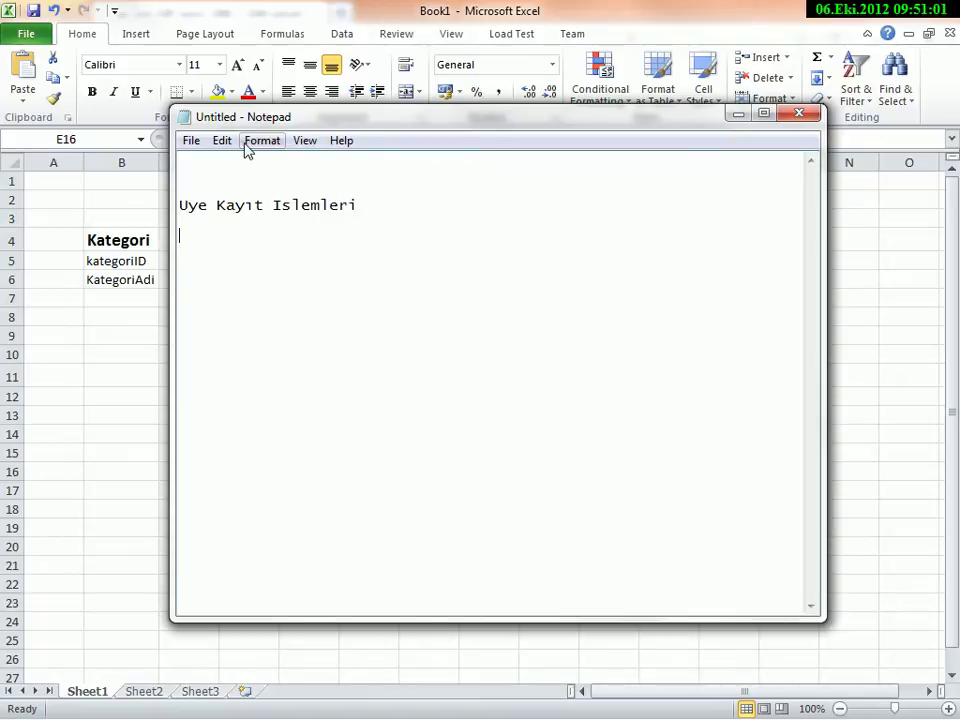
- Write the lines "Yeri: Root" and "ErişimKimler: ALL" under the Uye Kayıt Islemleri heading
text(Yeri: Root)
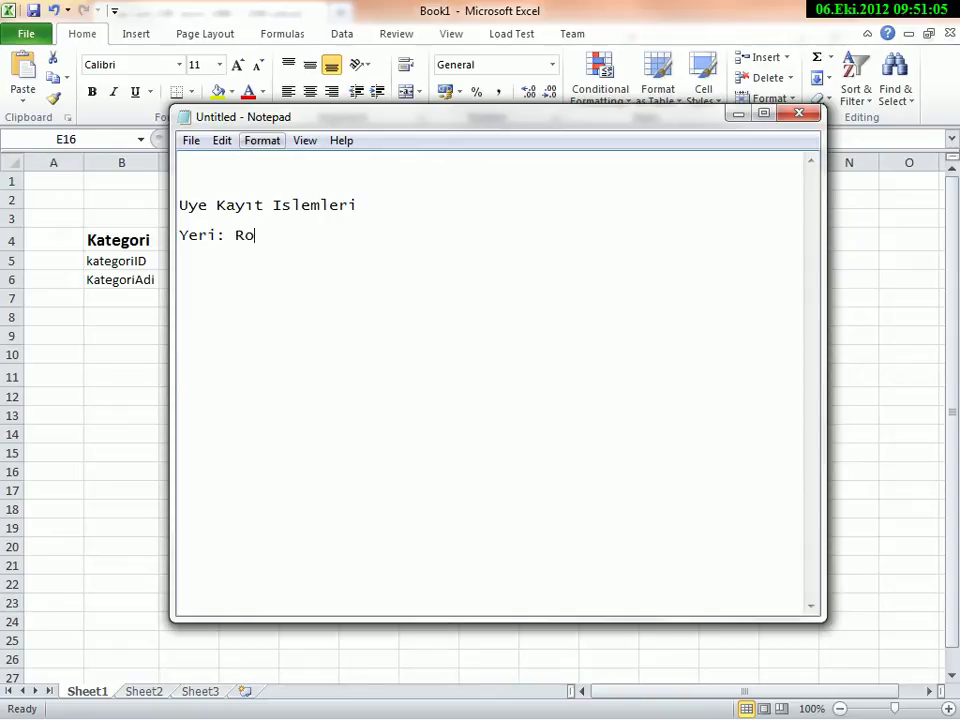
key(Return)
text(Yet)
key(BackSpace)
key(BackSpace)
key(BackSpace)
text(Er)
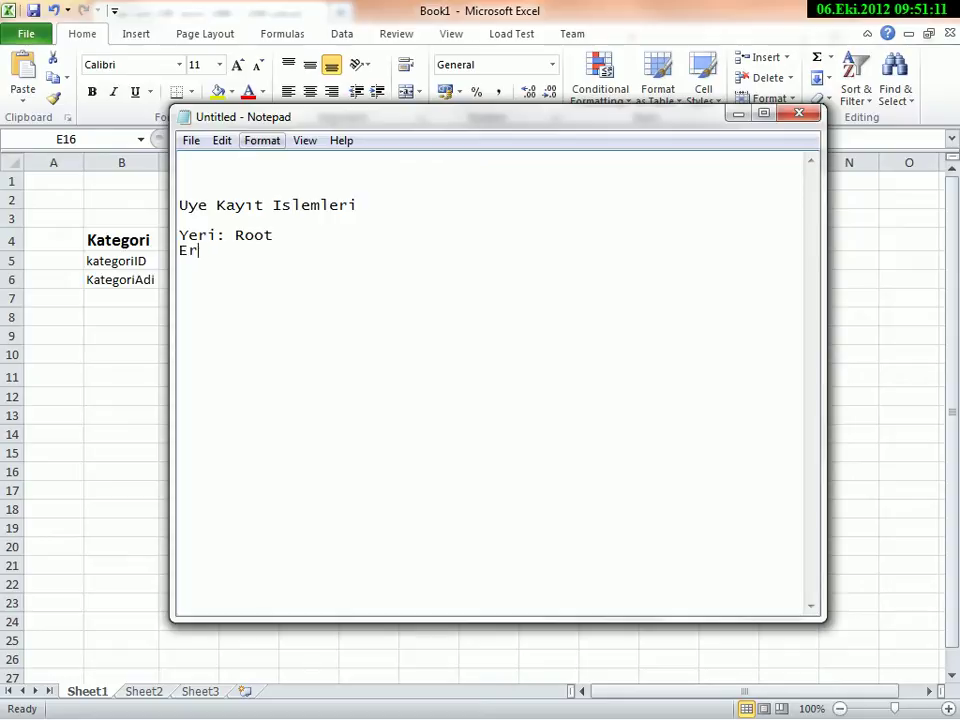
text(işimKiml)
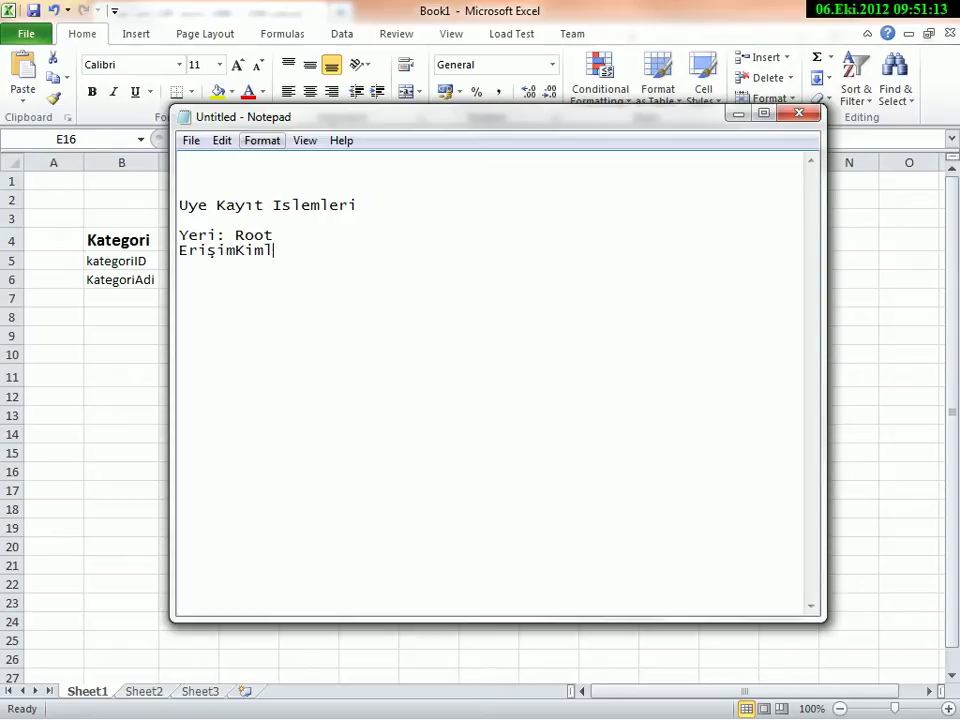
text(er: Her)
key(BackSpace)
key(BackSpace)
key(BackSpace)
text(ALL)
key(Return)
- Add the file name line "DosyaAdi: uyekayit.aspx" below the access line
text(DosyaAdi: yy)
key(BackSpace)
key(BackSpace)
text(ueyK)
key(BackSpace)
key(BackSpace)
key(BackSpace)
text(yekayity)
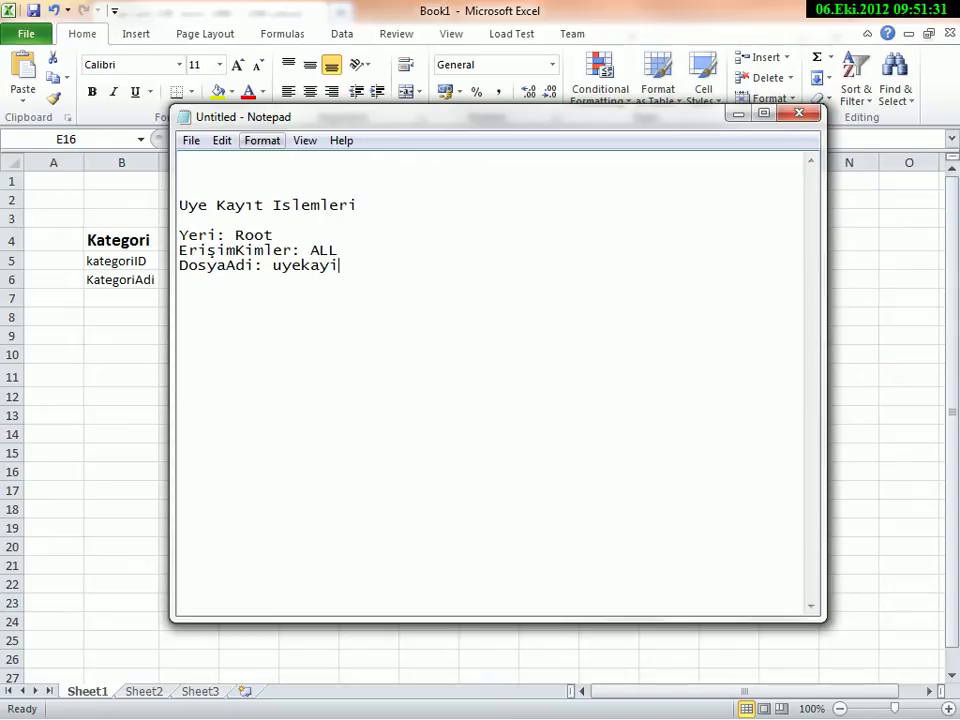
key(BackSpace)
text(.aspx)
key(Return)
- After a blank line, add the purpose line "amacı : yeni uyelerin kayıt olması saglamak"
key(Return)
text(amacı : yeni uyer)
key(BackSpace)
text(lerin kayıt olması saglamak)
key(Return)
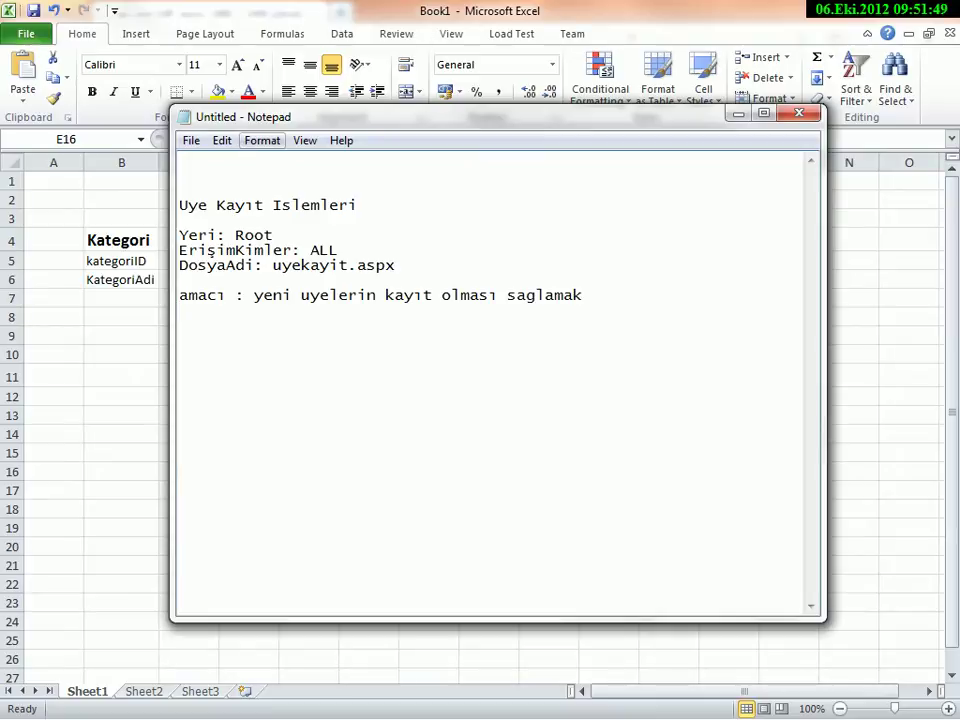
- Add the subheading "işlemler" after a blank line below the purpose line
key(Return)
text(işlemler)
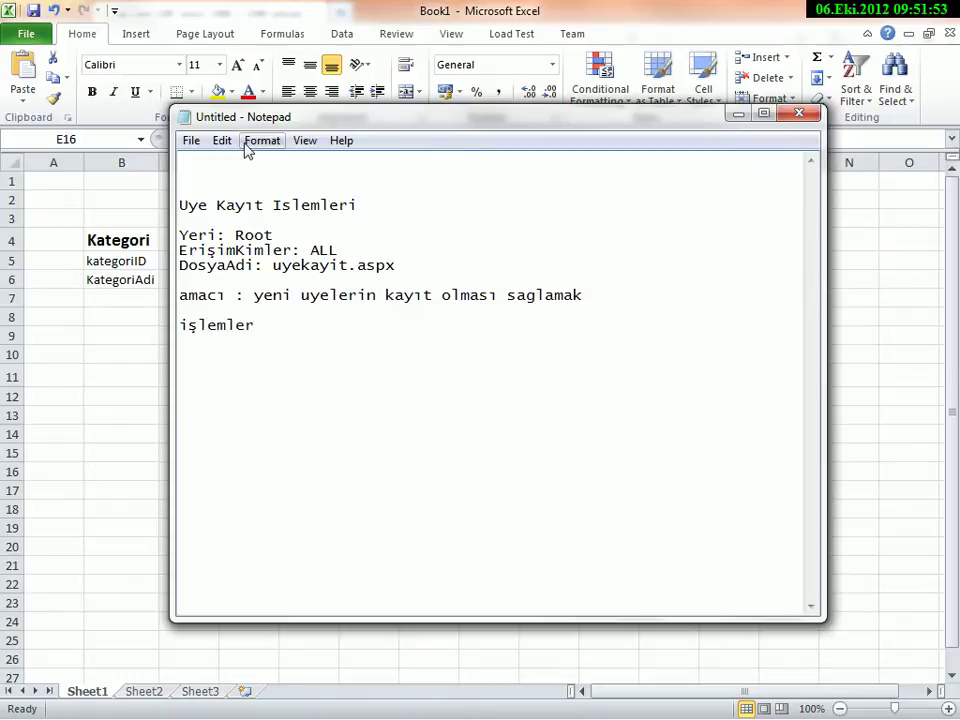
key(Return)
key(BackSpace)
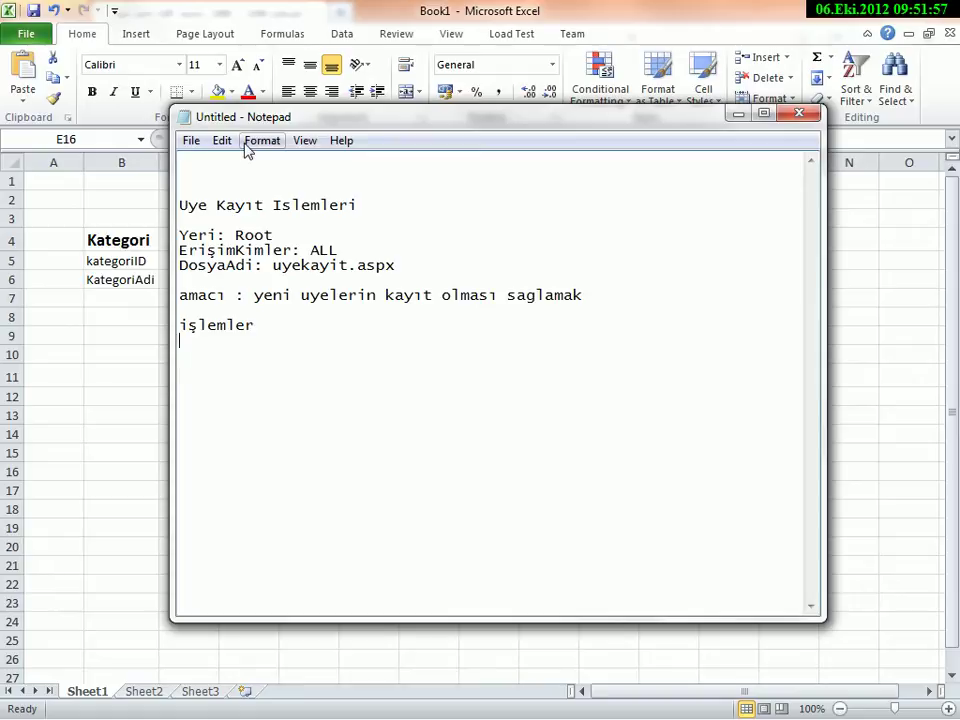
- Write the first numbered item, "1. Uye Kayıt Formu ile kayıt", under the işlemler subheading
text(1. Uye Kayır)
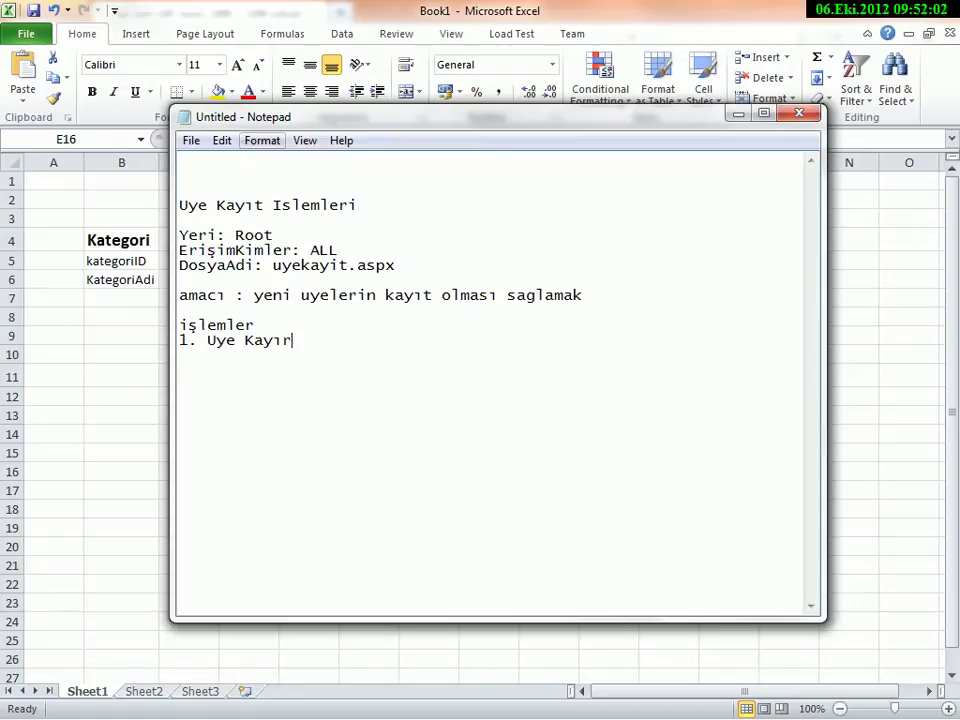
key(BackSpace)
text(t Formy)
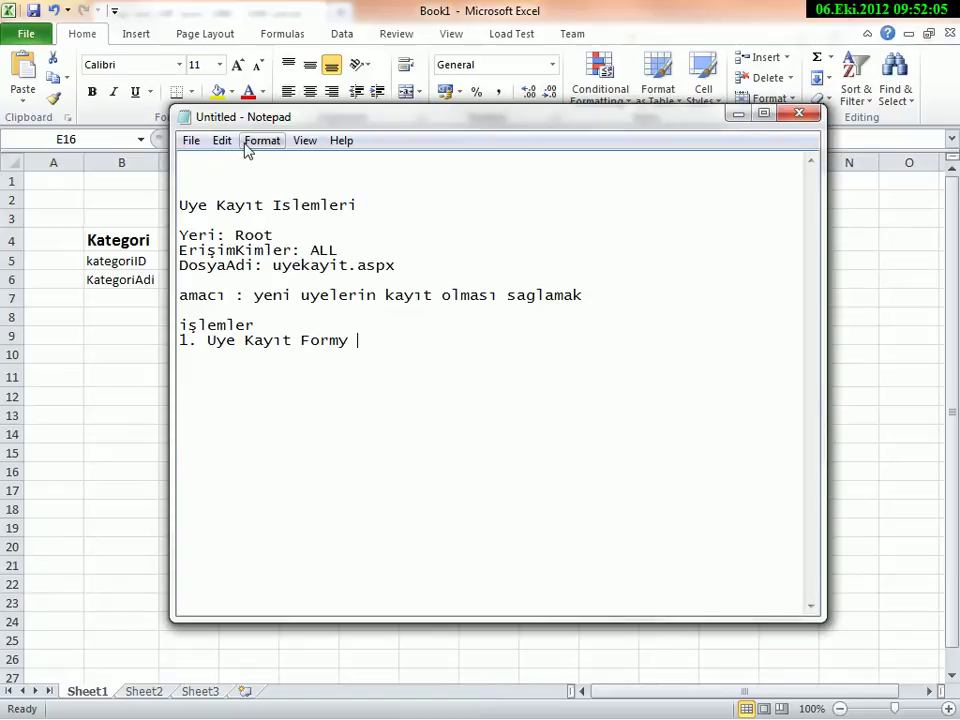
key(BackSpace)
key(BackSpace)
text(u ile kayır)
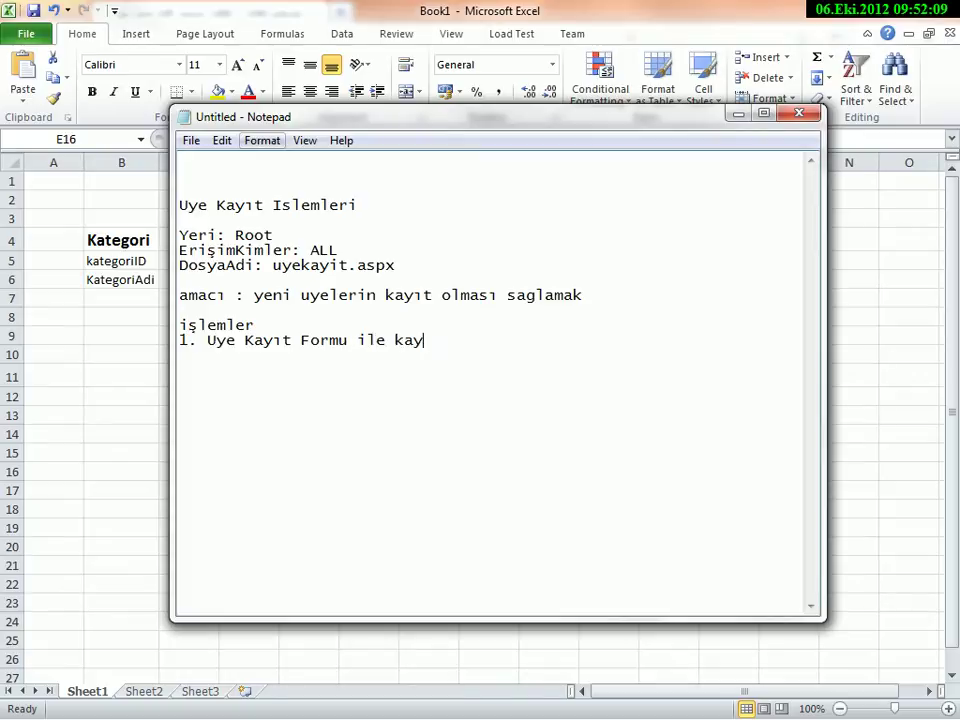
- Add the indented form field line "UserName (Zorunlu)" below item 1
key(Return)
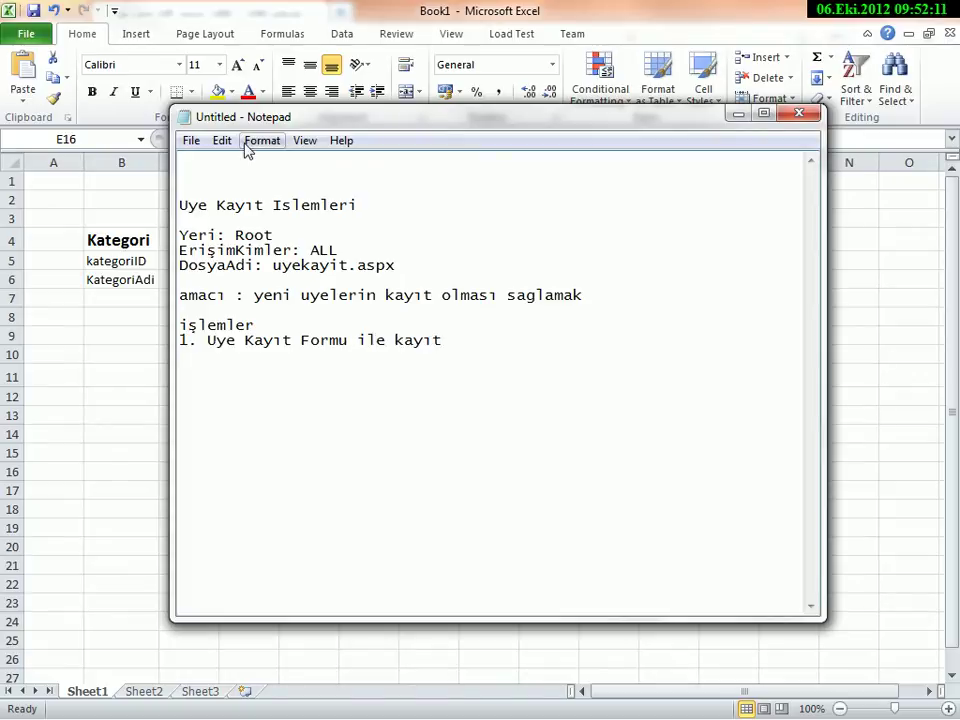
key(Tab)
text(UserName)
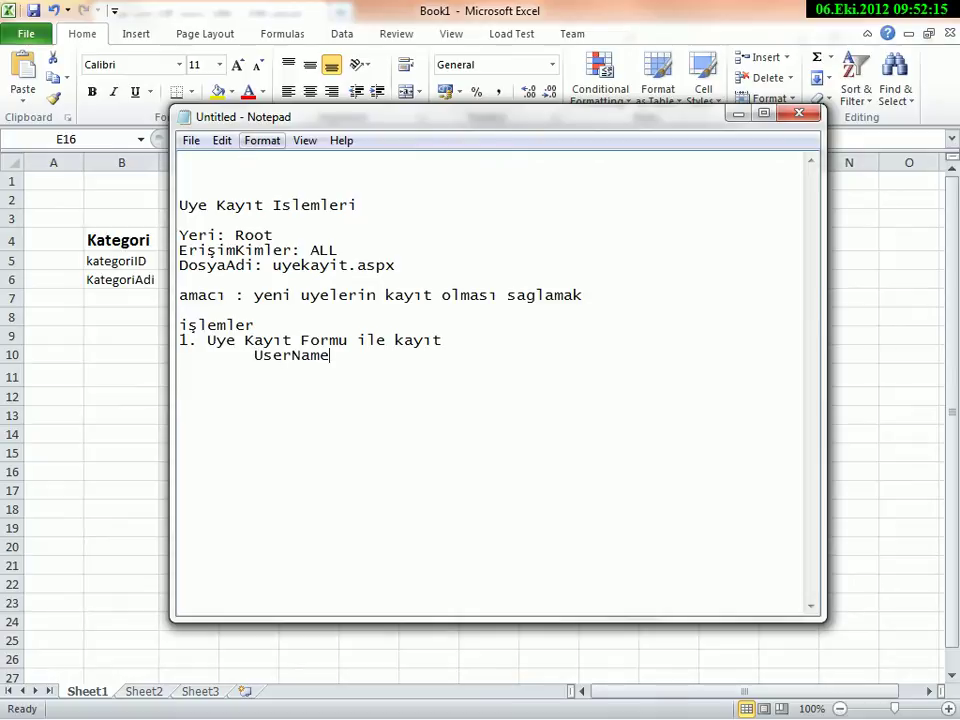
text( Zorunlu))
click(387, 340)
key(Down)
key(Left)
key(Left)
key(Left)
key(Left)
key(Left)
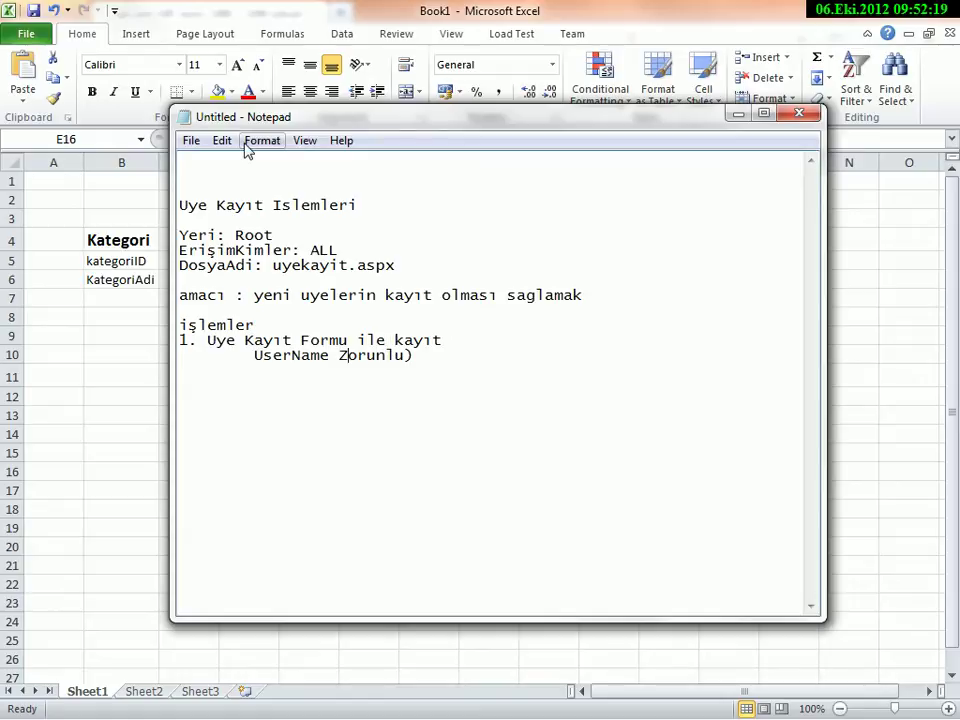
text(()
key(End)
- Add the indented field line "Password (Zorunlu)" below the UserName line
key(Return)
key(Tab)
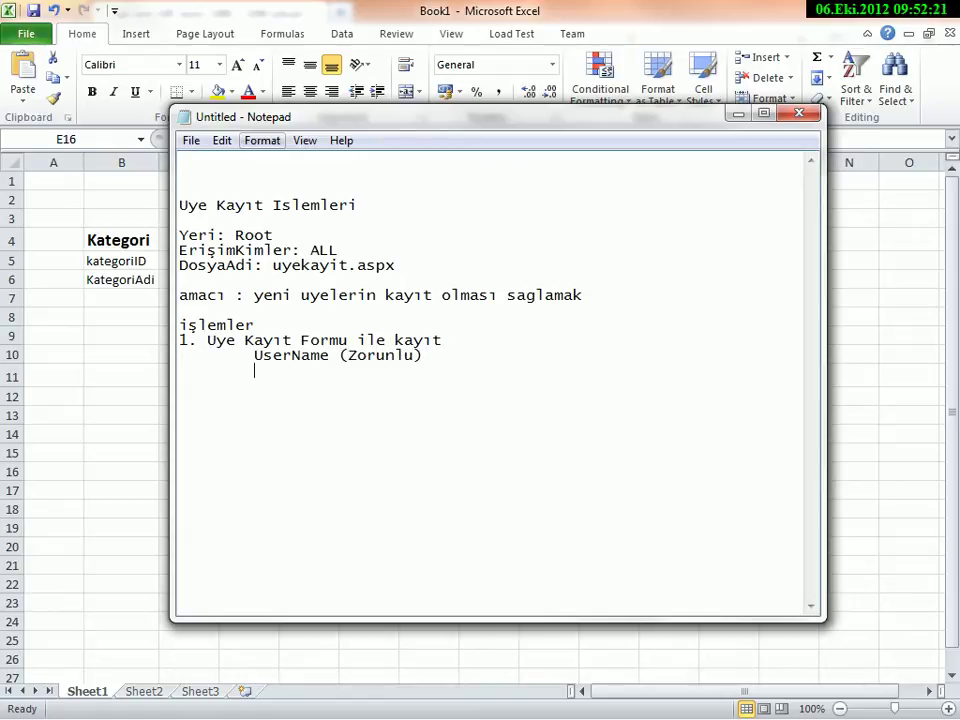
text(S)
key(BackSpace)
text(Password)
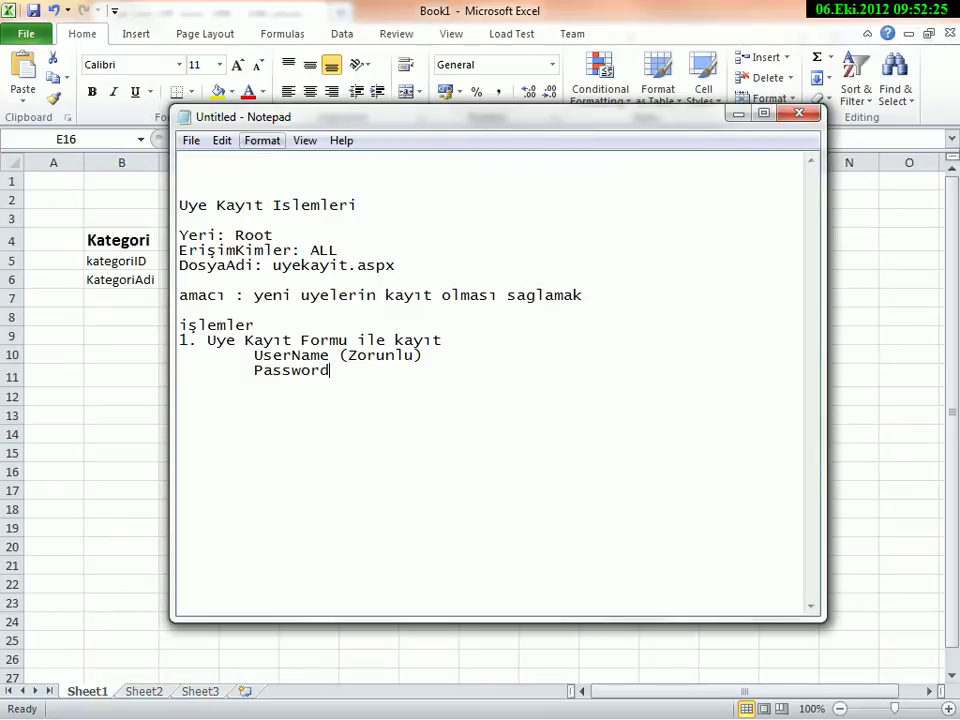
text( (Zorunlu) 	)
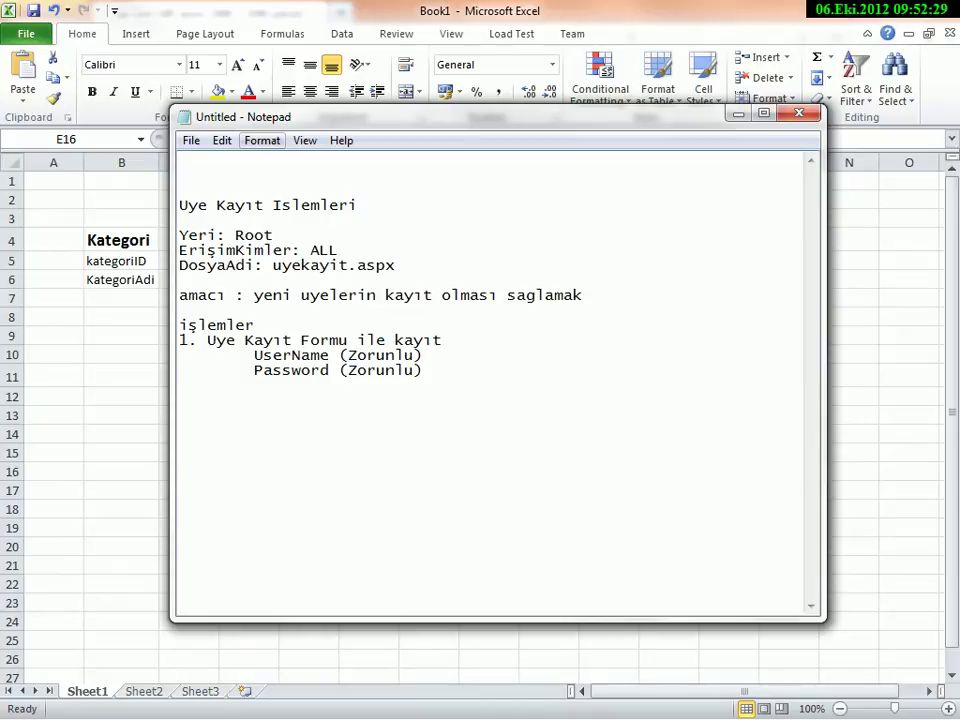
- Add the indented field lines "Re-Pass (Zorunlu)" and "eMail (zorunlu)" below the Password line
text(Re-Pass  (Zorunlu))
key(Return)
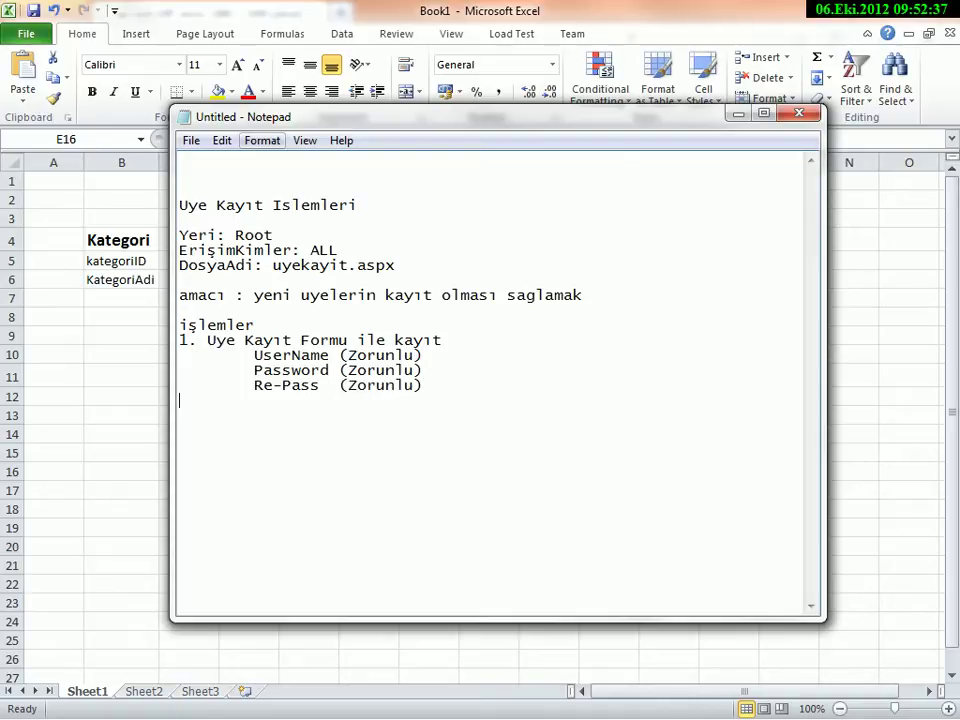
text(eMail   (zorunlu))
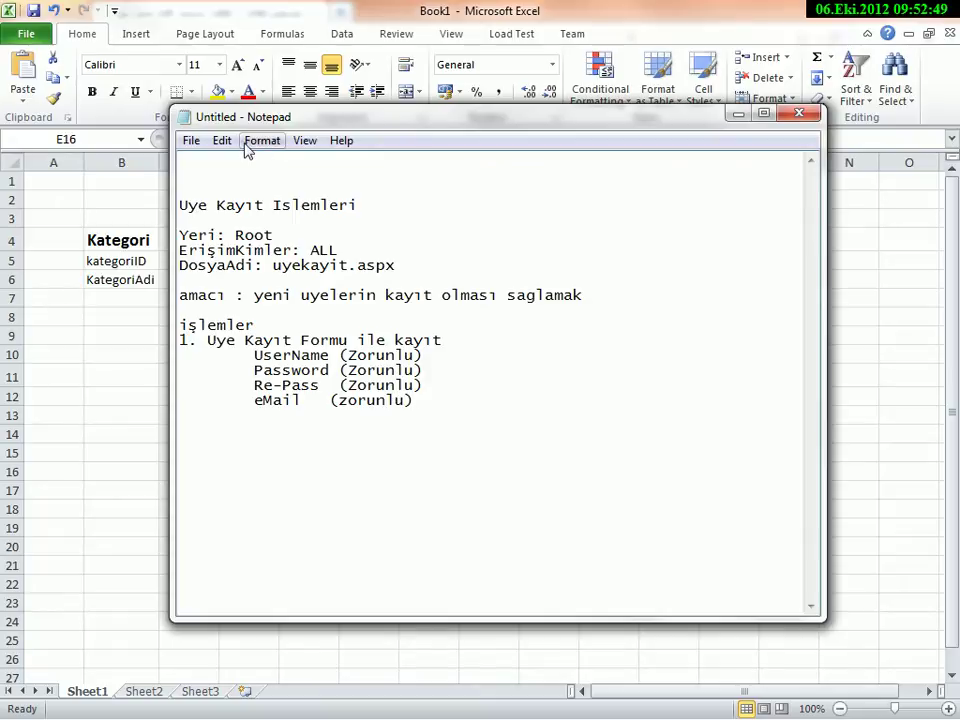
- Add the field line "gizli soru cevap" below eMail, copying the "(zorunlu)" marker from the eMail line onto its end
key(Tab)
text(gizli so)
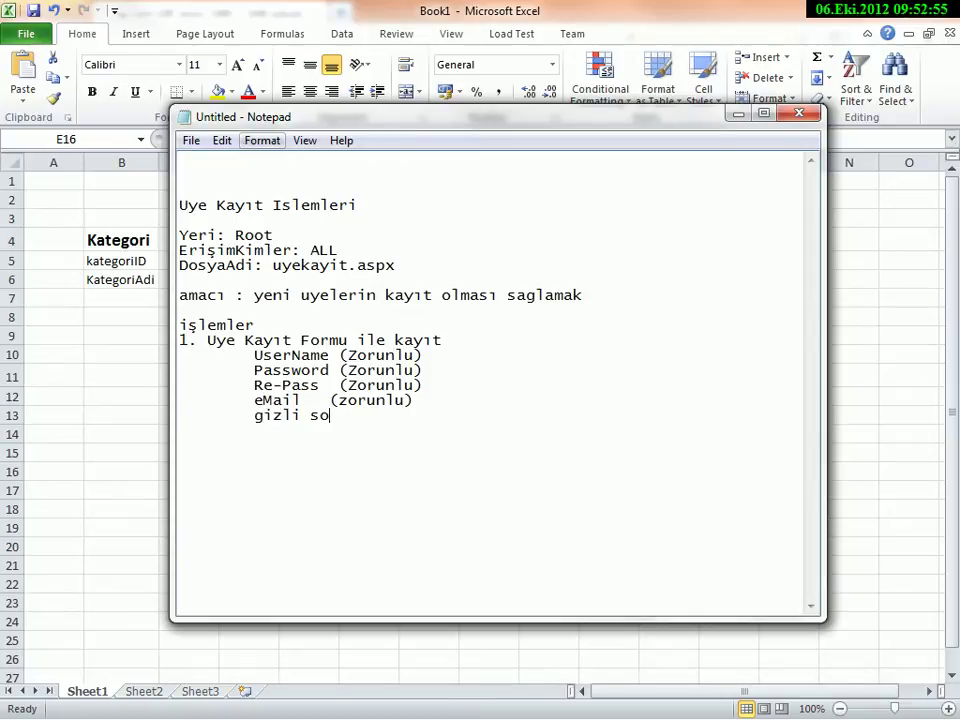
key(BackSpace)
text(oru )
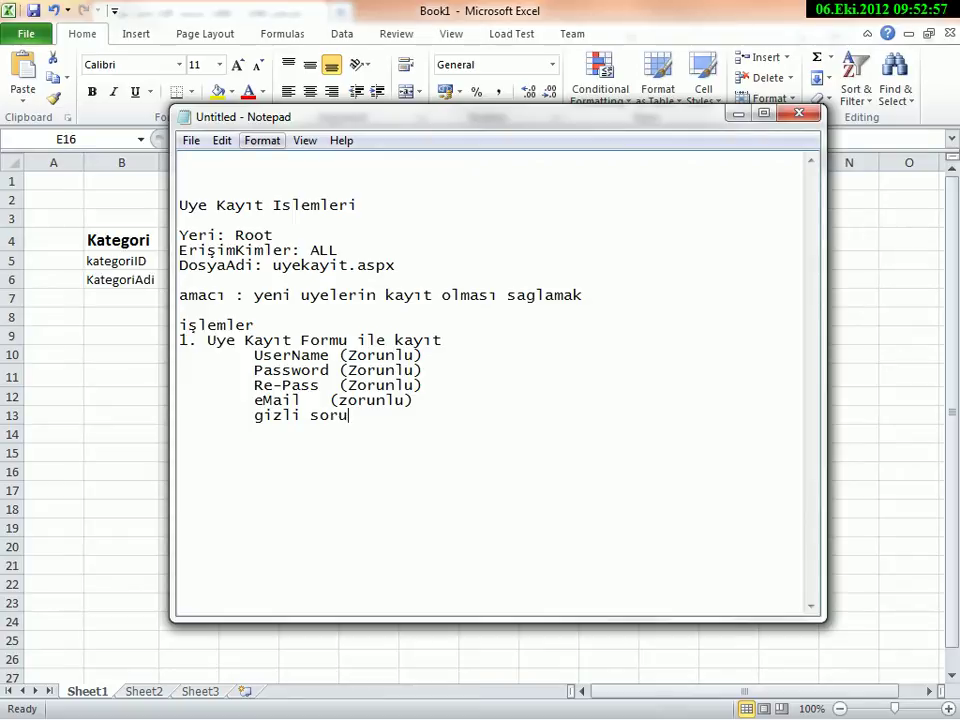
text(cevap)
key(Return)
key(Tab)
drag(412, 400, 329, 400)
key(ctrl+c)
click(412, 414)
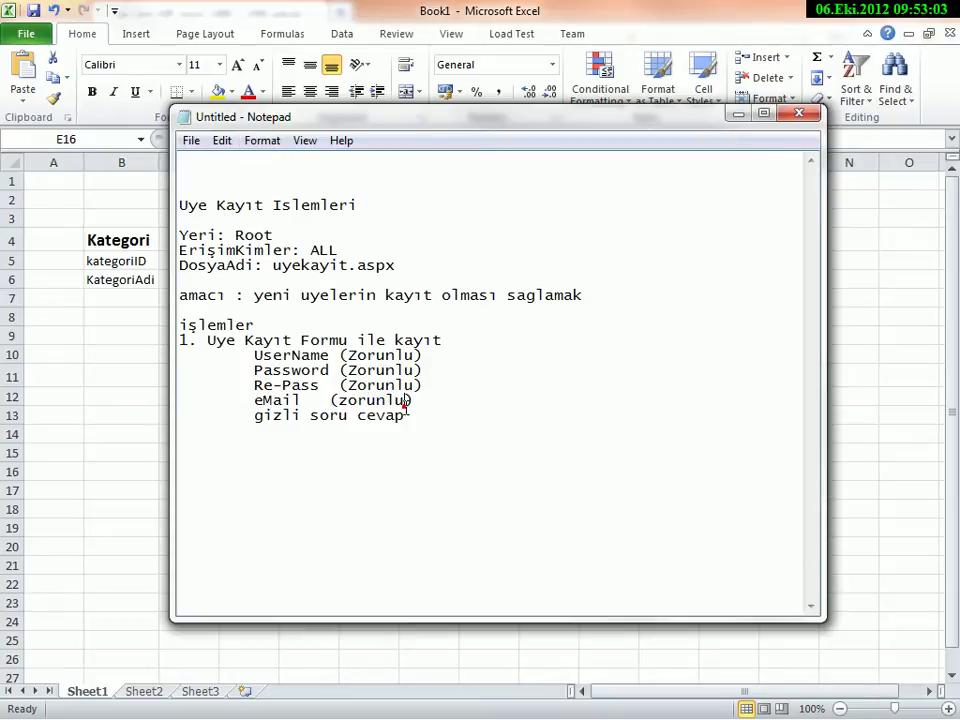
key(ctrl+v)
- Add the field line "Dogum Tarihi (Zorunlu)" below gizli soru cevap and change its marker to "Opsiyonel"
click(289, 430)
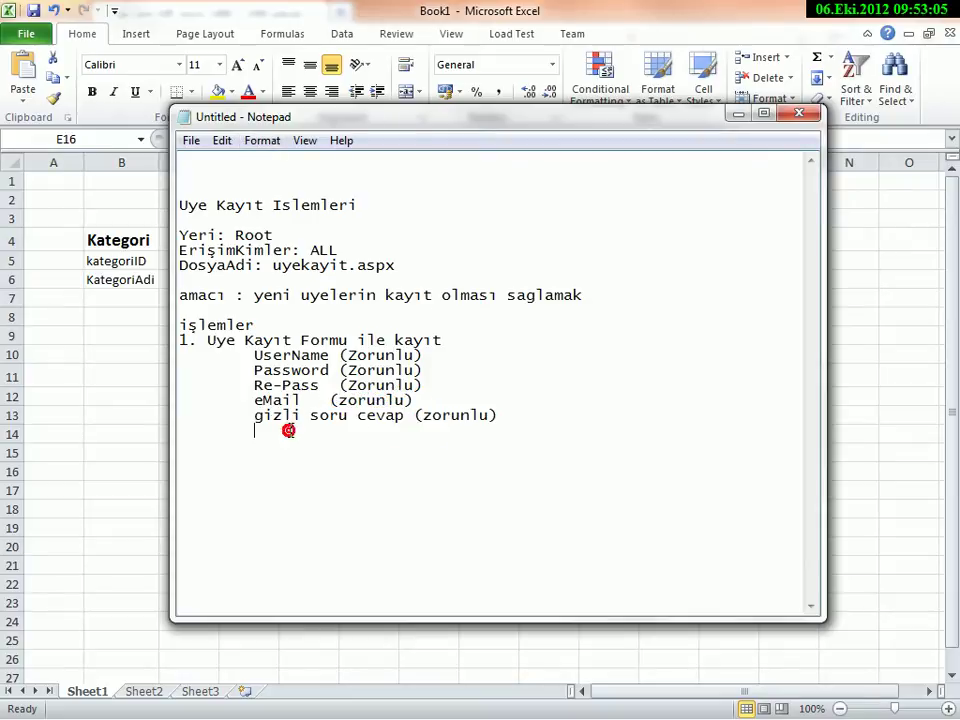
text(Dogum Tarihi (Zorunlu))
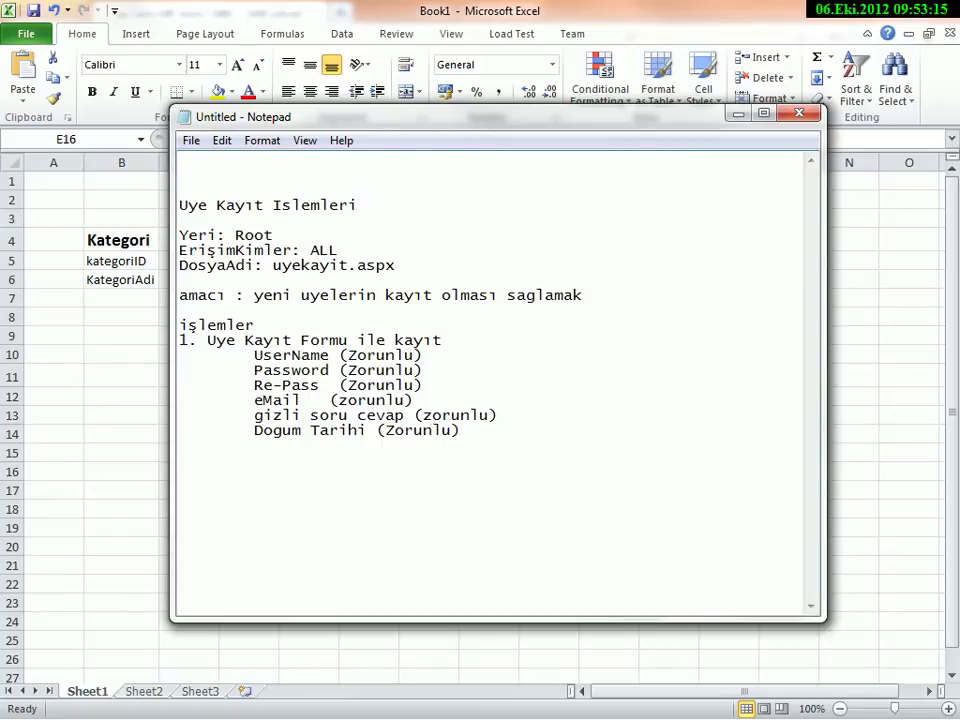
double_click(445, 430)
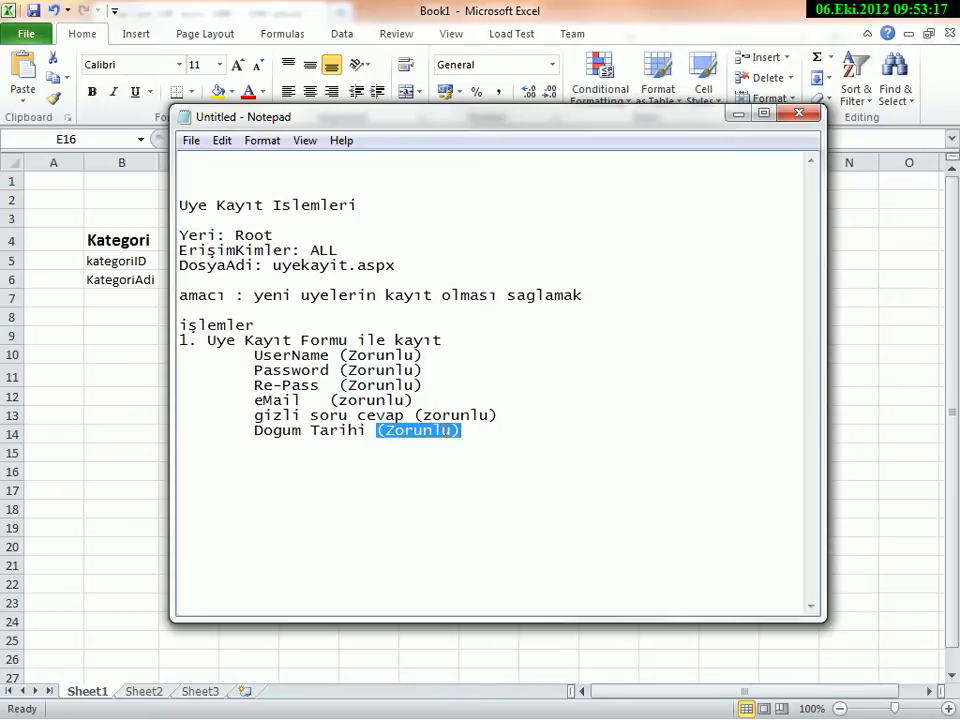
click(443, 430)
double_click(443, 430)
drag(460, 430, 385, 430)
text(Opsio)
key(BackSpace)
text(yon)
key(BackSpace)
key(BackSpace)
text(nel)
click(440, 430)
text(o)
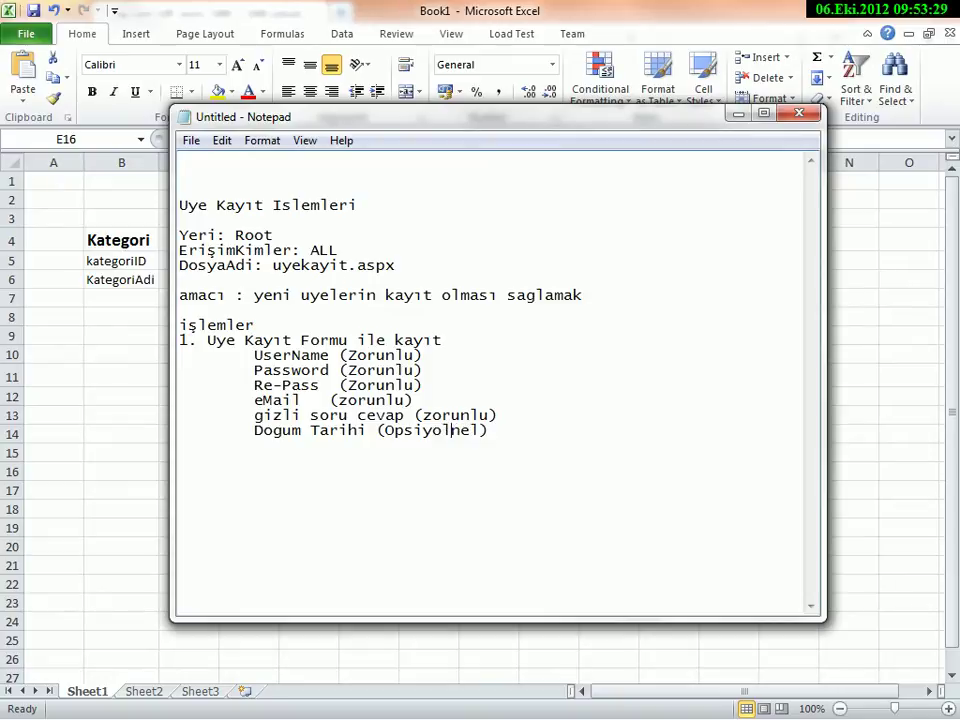
key(End)
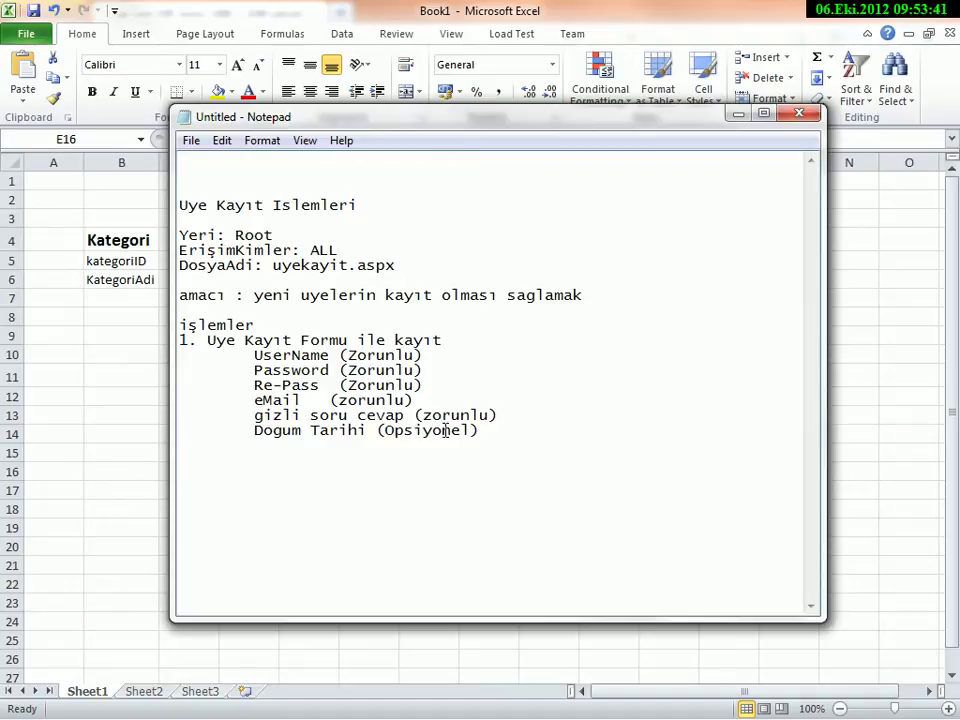
- After a blank line, add the indented line "Kayıt Button --> veri tabanına giriş yapmak"
text(Kayıt Buy)
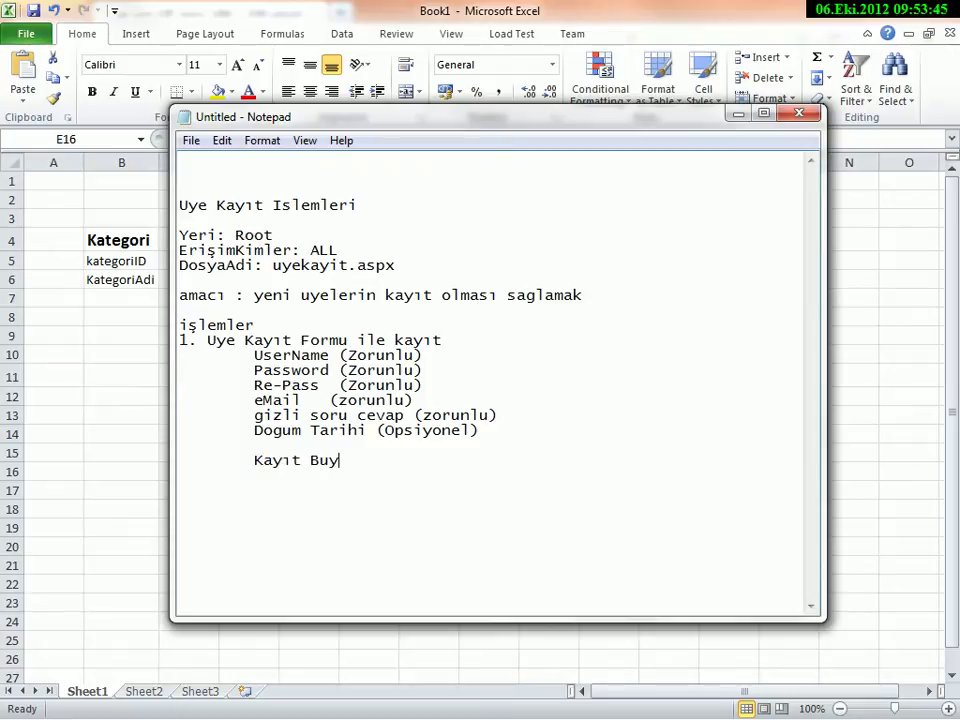
key(BackSpace)
text(tton --> veri tabanına)
key(BackSpace)
key(BackSpace)
key(BackSpace)
key(BackSpace)
text(ına ig)
key(BackSpace)
key(BackSpace)
text(giriş yapmak)
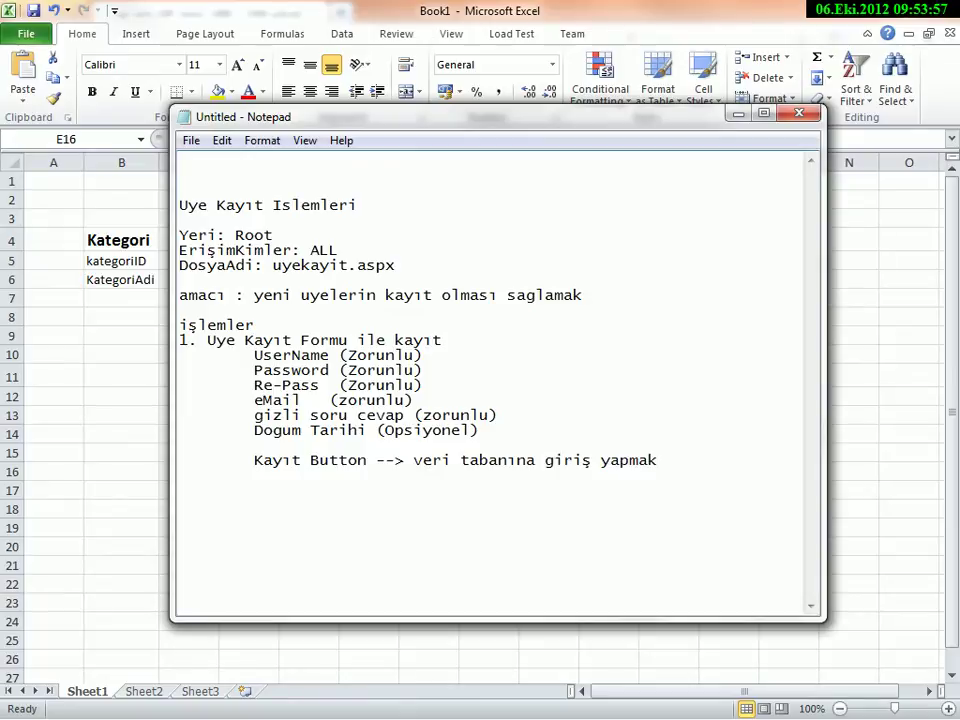
- Add the success case "Kayıt basarılı olursa Uye sayfasına git", indented one level deeper below the Kayıt Button line
text( ()
key(BackSpace)
text(Kayır)
key(BackSpace)
text(t basarılı olursa)
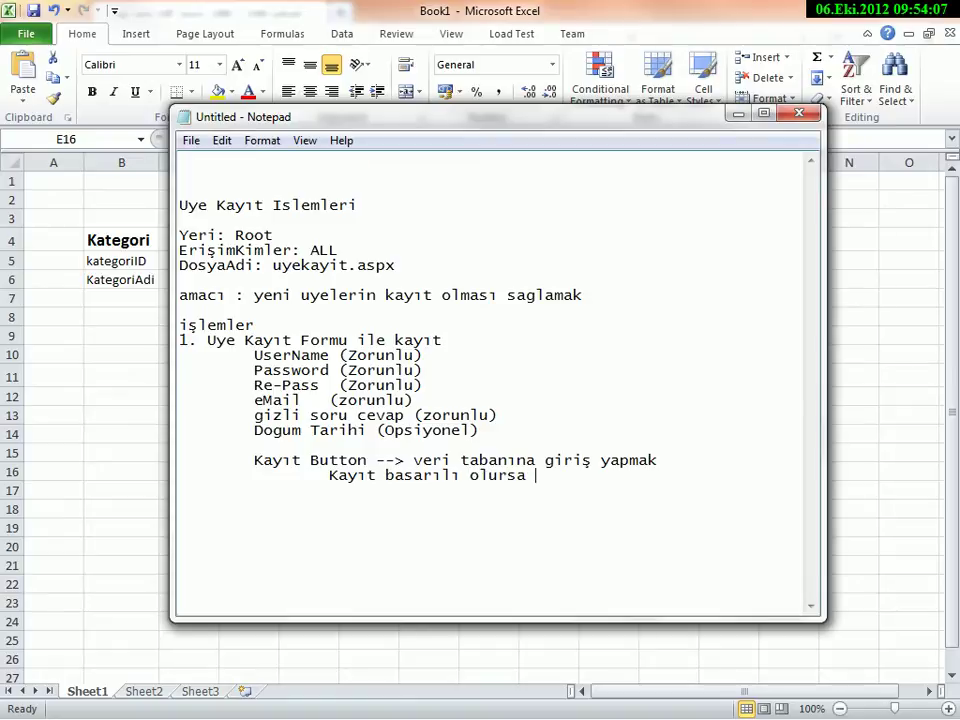
text( Uye sag)
key(BackSpace)
key(BackSpace)
key(BackSpace)
key(BackSpace)
text(sayfasına gir)
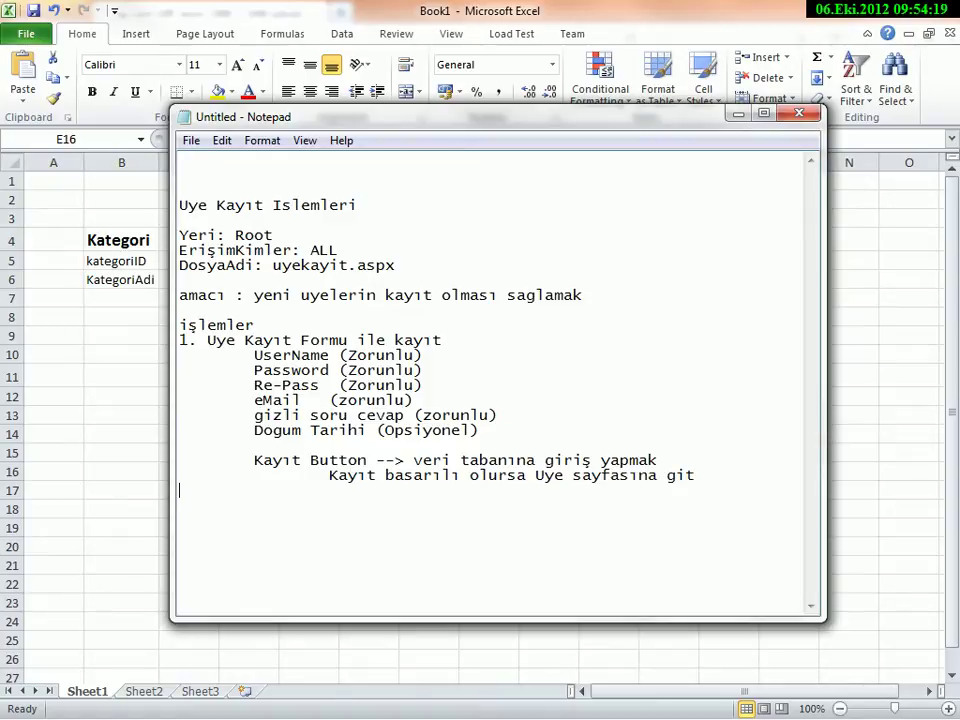
- Add the failure case "Kayıt Basarısız olursa hatayı soyle" at the same indent below the success case
text(Kayıt Basarırı)
key(BackSpace)
text(sız olursa)
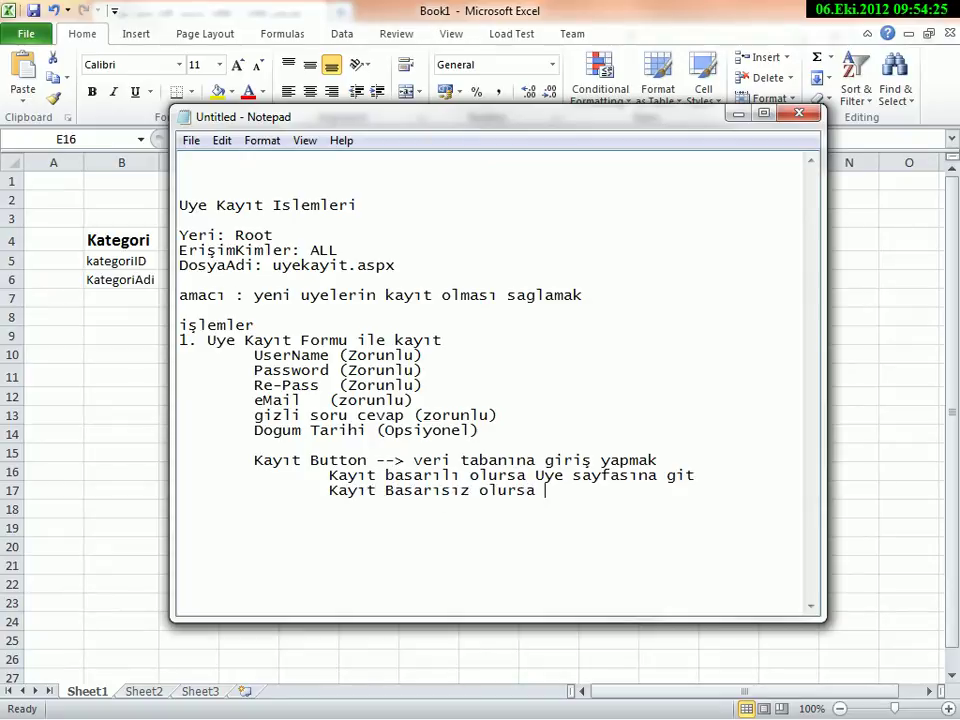
text( Ett)
key(BackSpace)
key(BackSpace)
key(BackSpace)
text(hatta)
key(BackSpace)
key(BackSpace)
text(a)
key(BackSpace)
text(yı soyle)
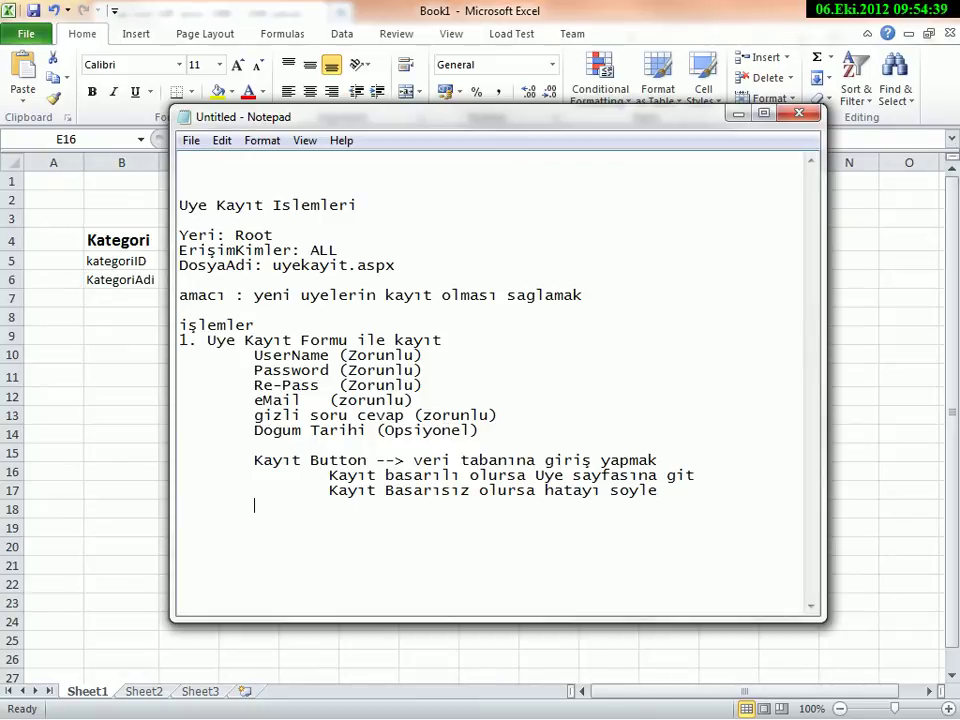
- Add the line "Temizle button --> formu temizleyecek" below the failure case, aligned with the Kayıt Button line
key(Return)
key(Tab)
text(temi)
key(BackSpace)
key(BackSpace)
key(BackSpace)
key(BackSpace)
text(Temizle button )
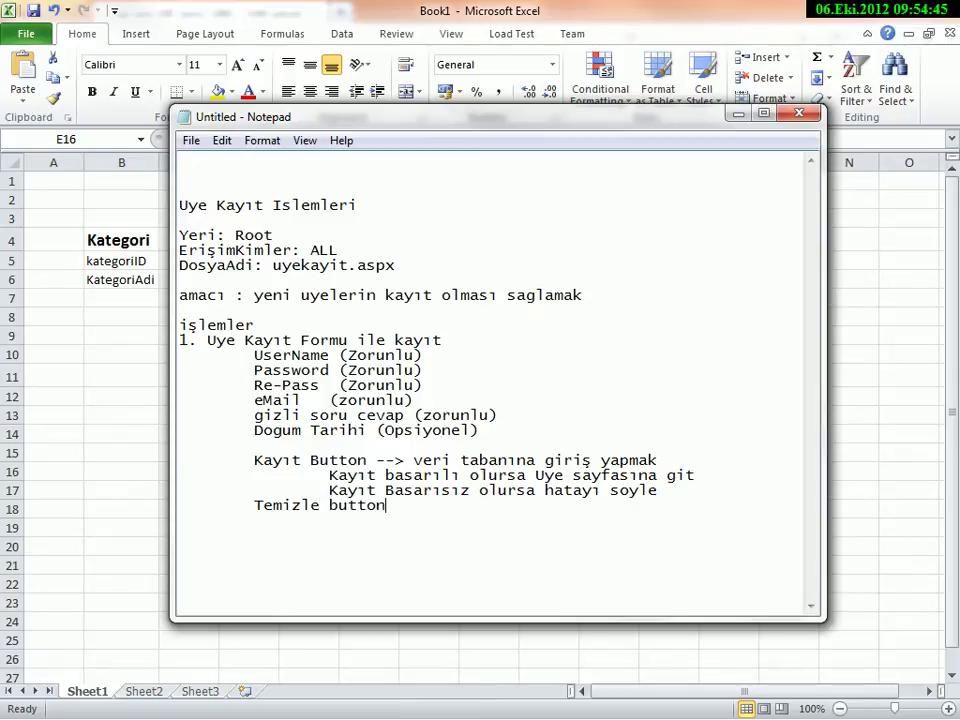
text(--> formu)
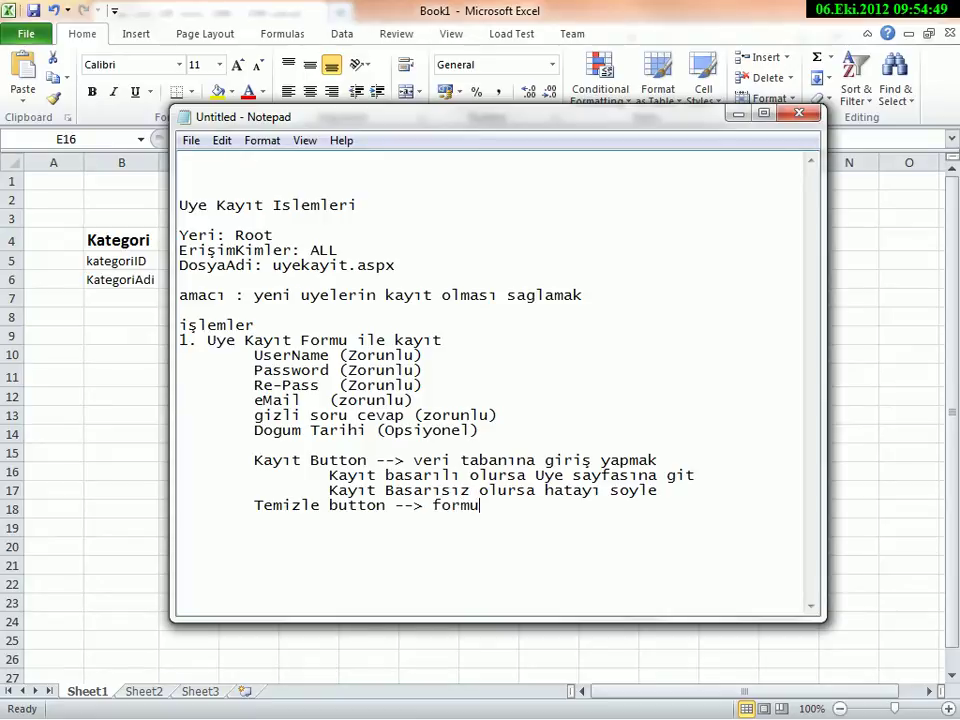
text( temizleyecek)
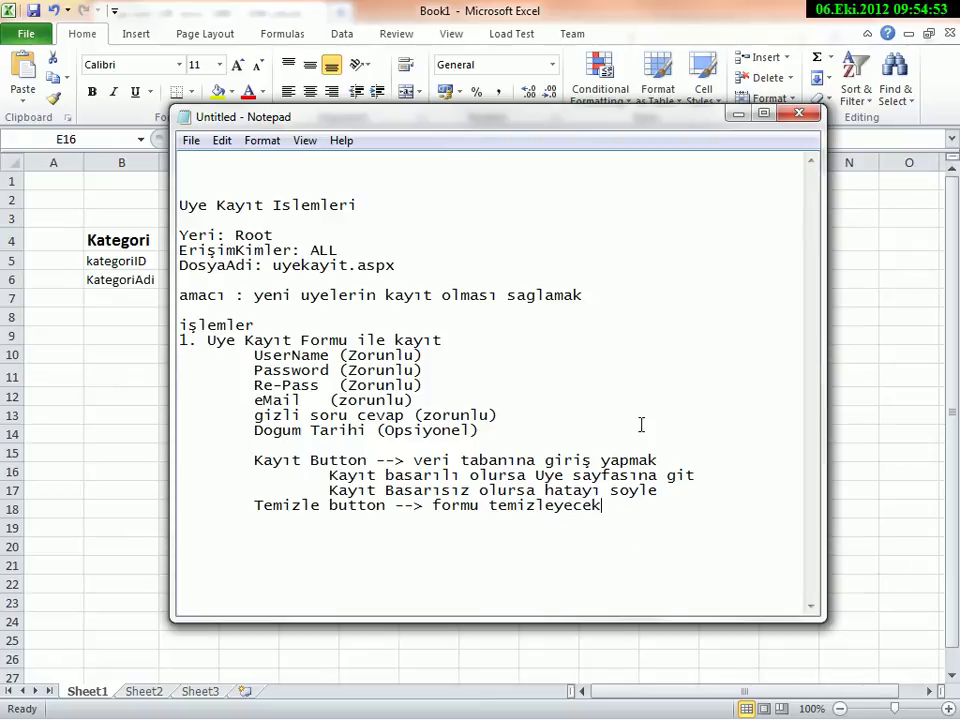
- Insert the indented note "(Ajax ile sayfa postback olmadan yapılacak)" directly below the Kayıt Button line
click(707, 475)
click(666, 459)
key(Return)
key(Tab)
key(Tab)
text(()
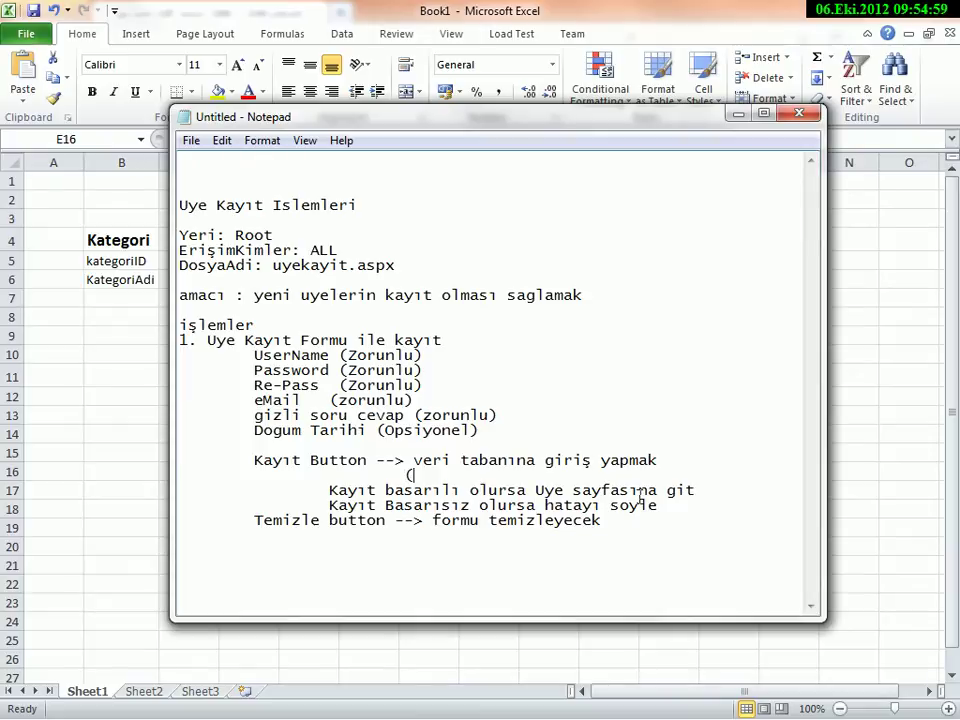
text(Ajax ile sayfa)
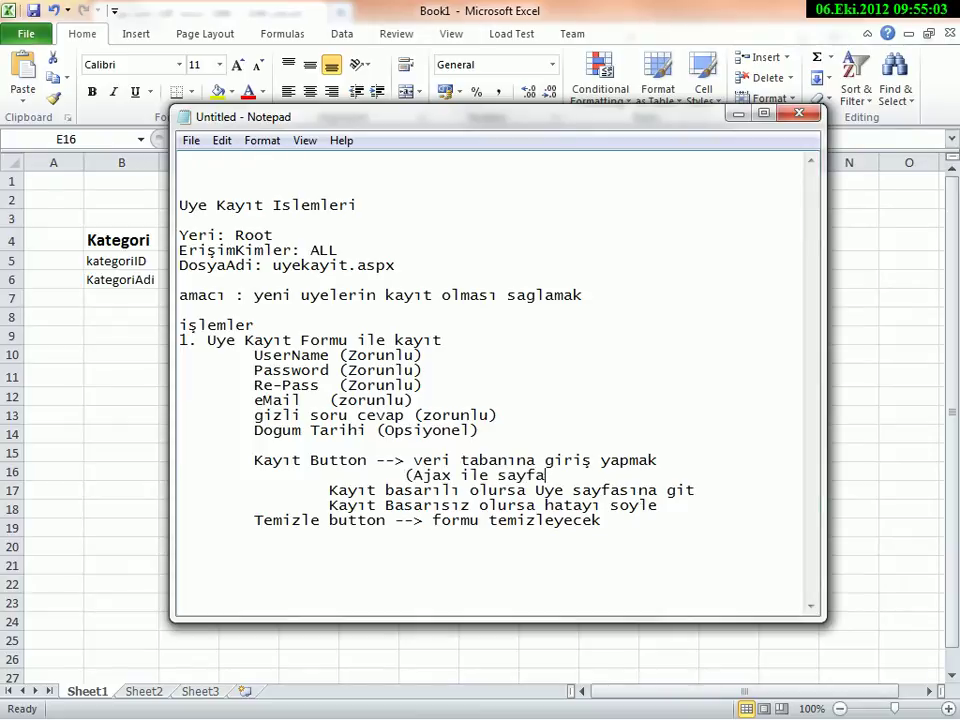
text( posstback olmadan yapılacak))
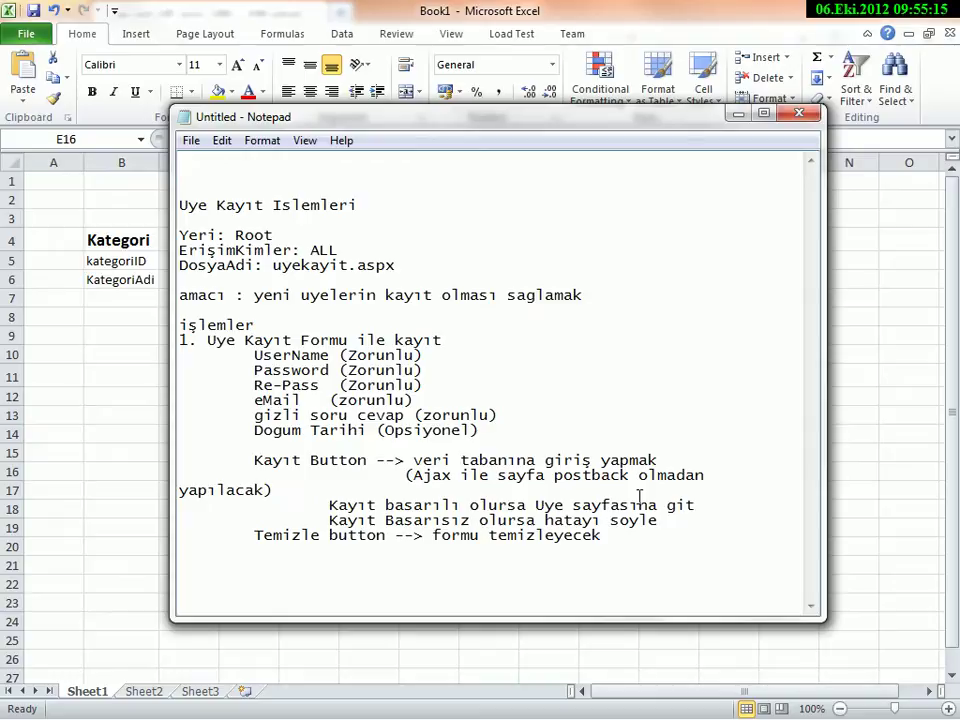
- Extend the Ajax note, inside its closing parenthesis, with "bekleme sırasında loading gid gosterilecek"
key(Left)
text(bekleme sırasında )
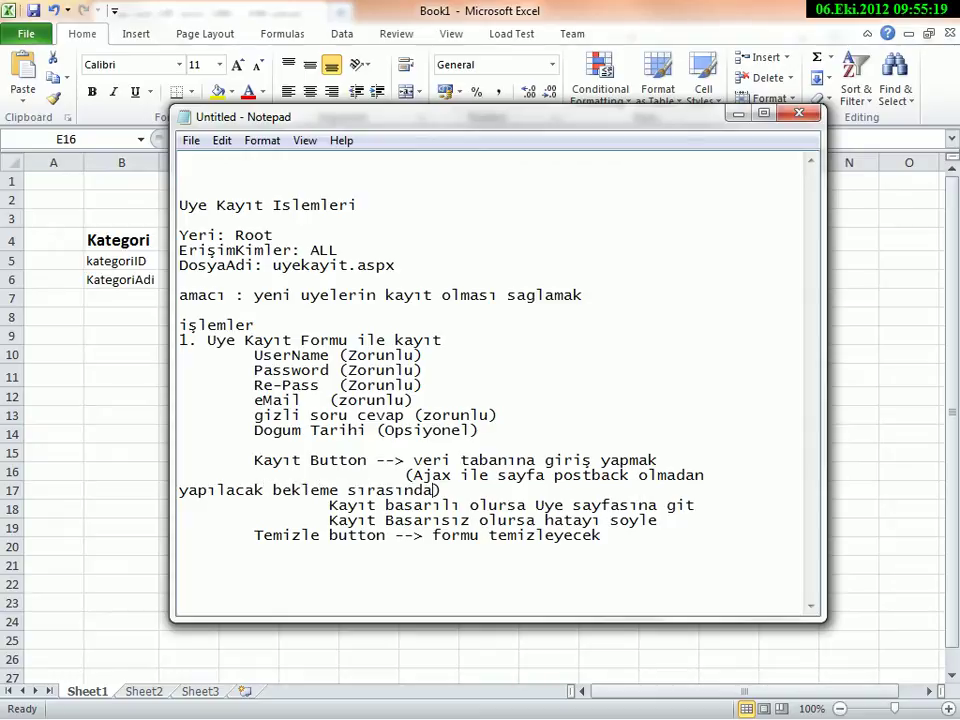
text(loading gid)
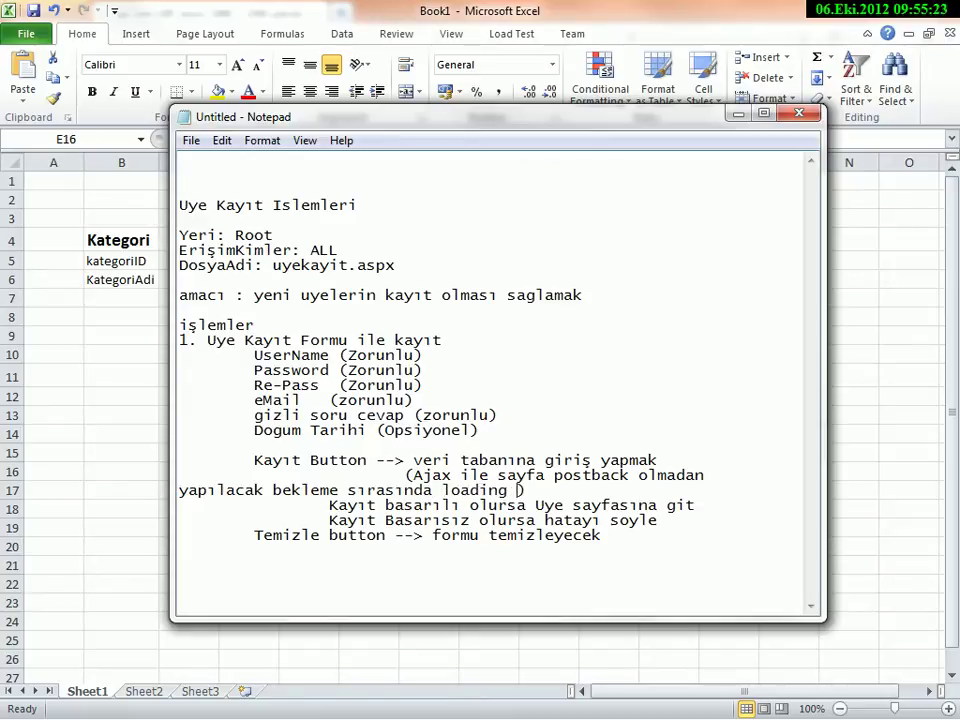
text( gosterilecek)
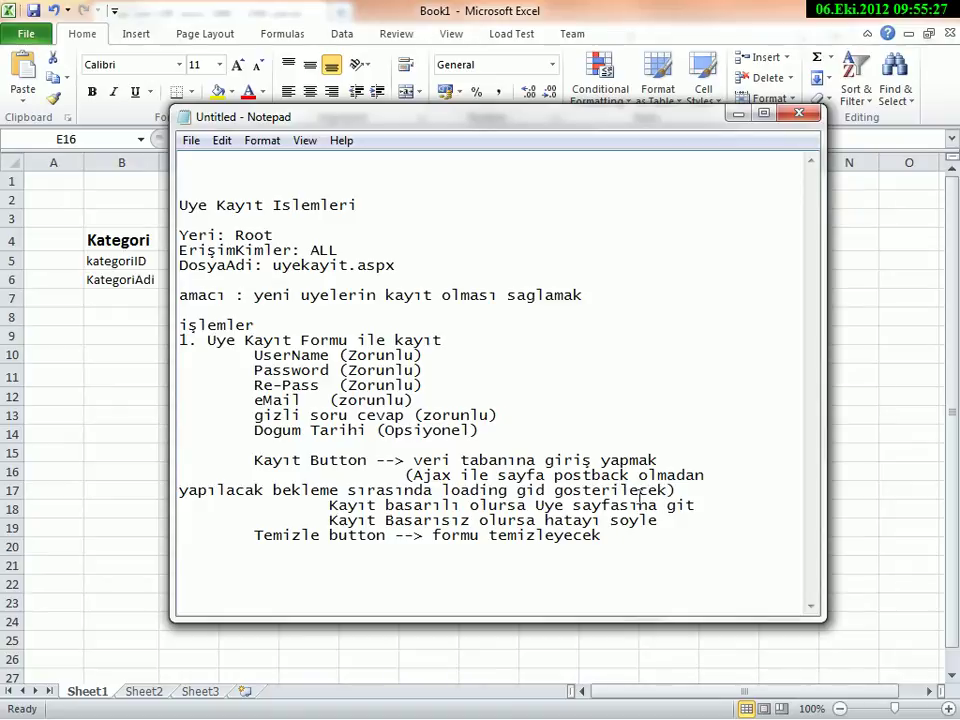
- Add several blank lines below the "Temizle button" line
click(634, 540)
key(Return)
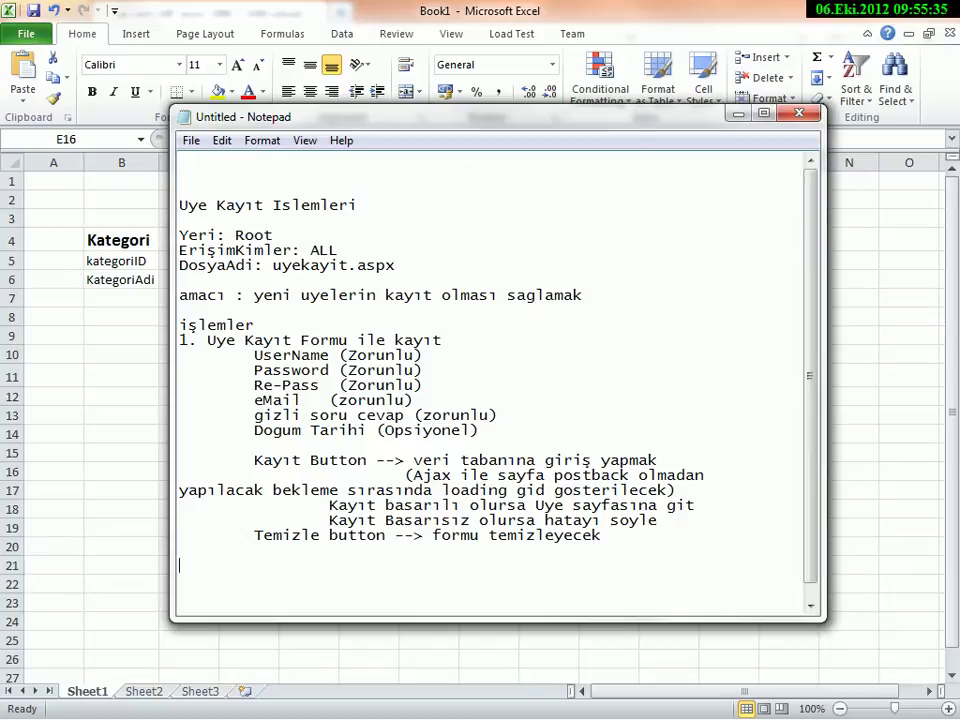
key(Return)
key(Return)
key(Return)
key(Return)
click(225, 536)
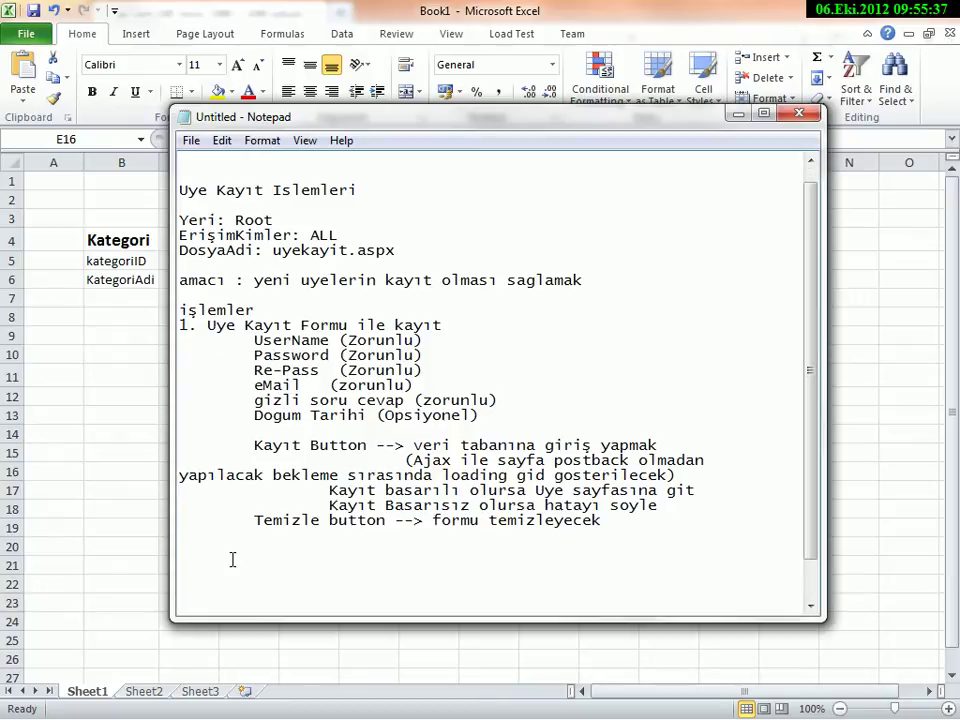
key(BackSpace)
key(Return)
text((UyeKAyıt Sa)
key(shift+Home)
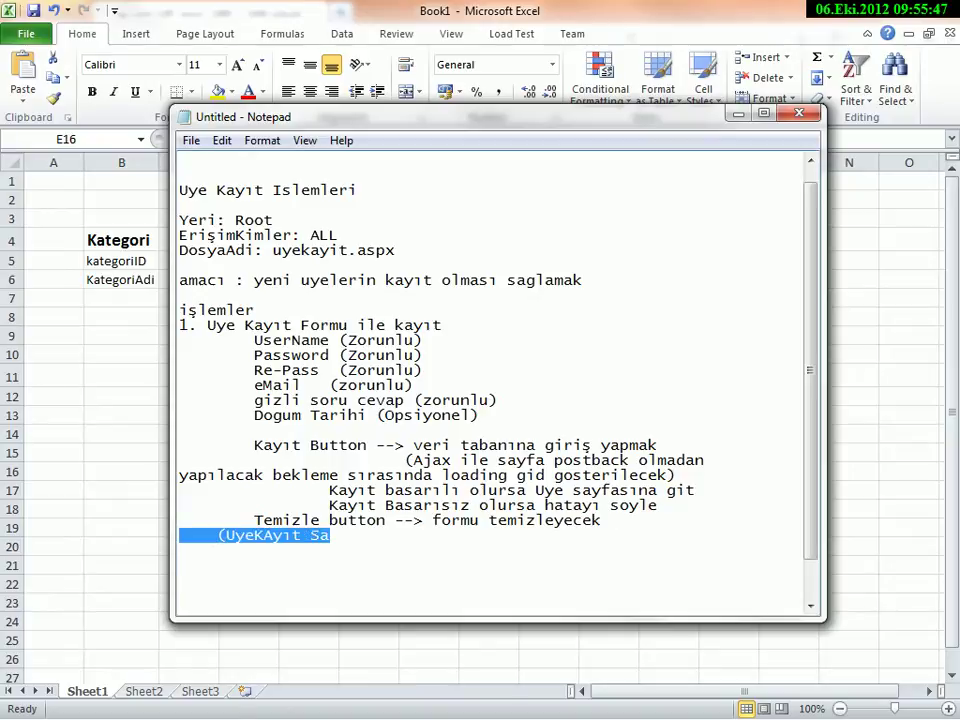
key(BackSpace)
- Add the heading "2. Uye Kayıt sayfasından" with the indented line "Sadece Anasayfaya link olacak" beneath it
text(2. Uye )
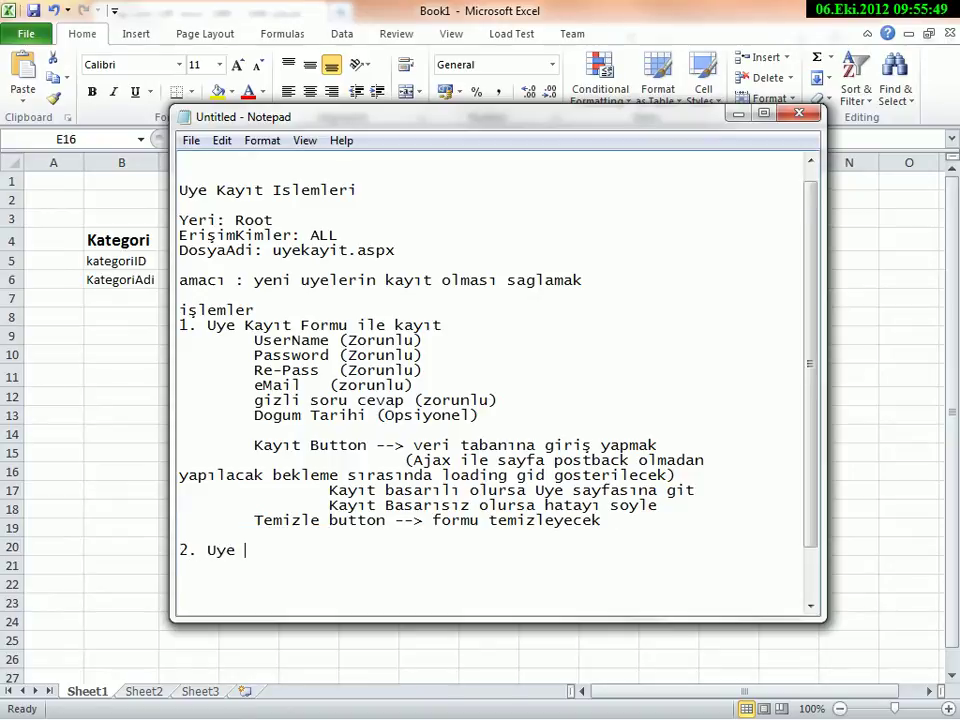
text(Kayıt sayfasında)
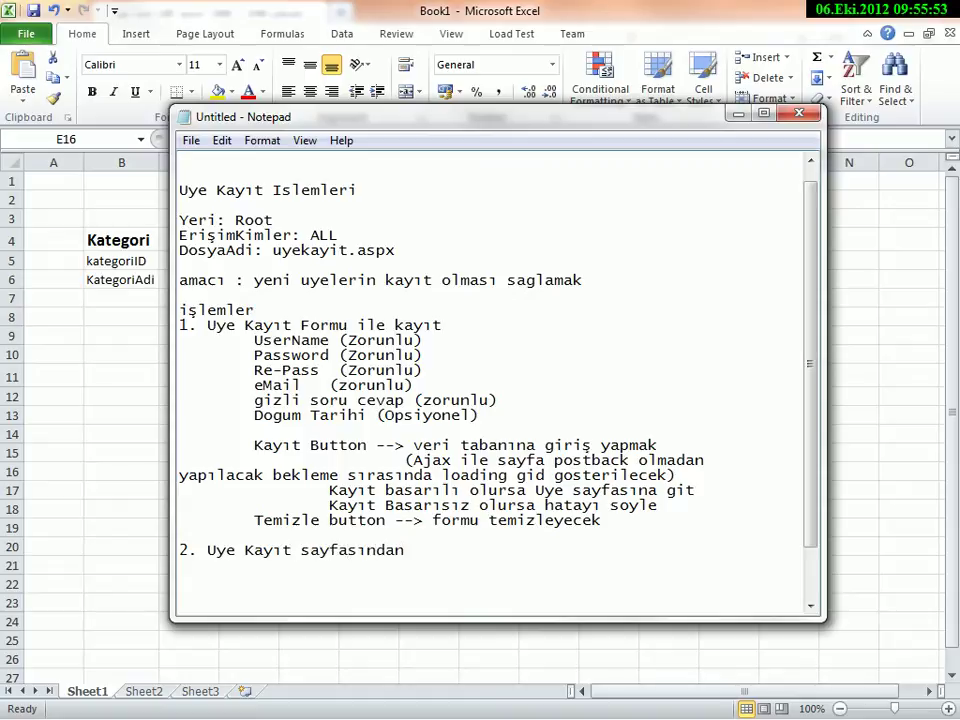
text(n)
key(Return)
key(Tab)
text(Sadece )
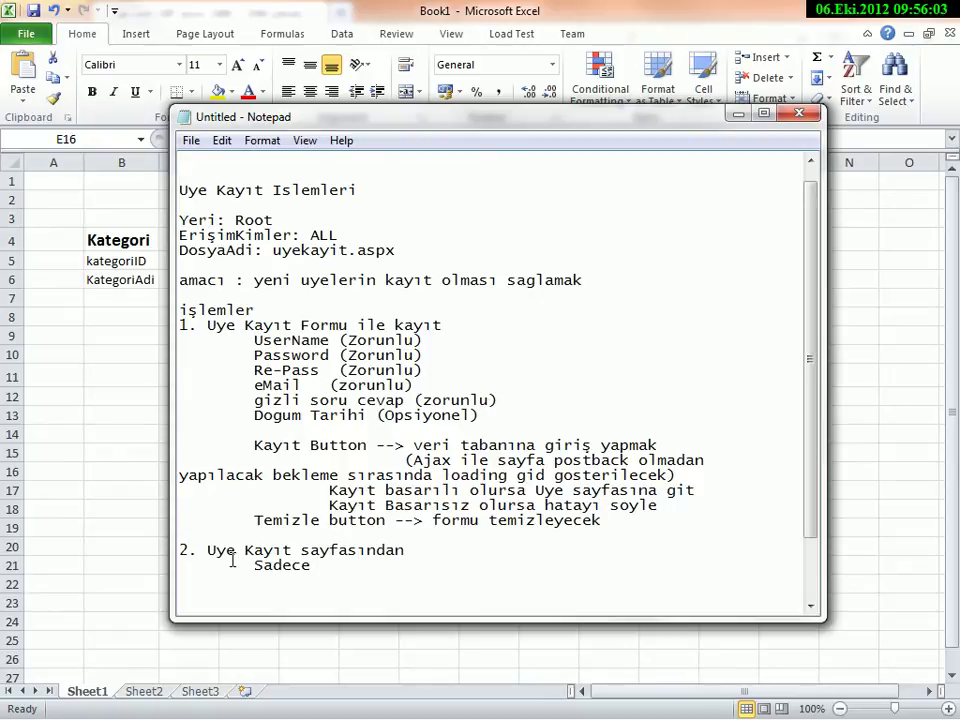
text(Anasayfaya lin)
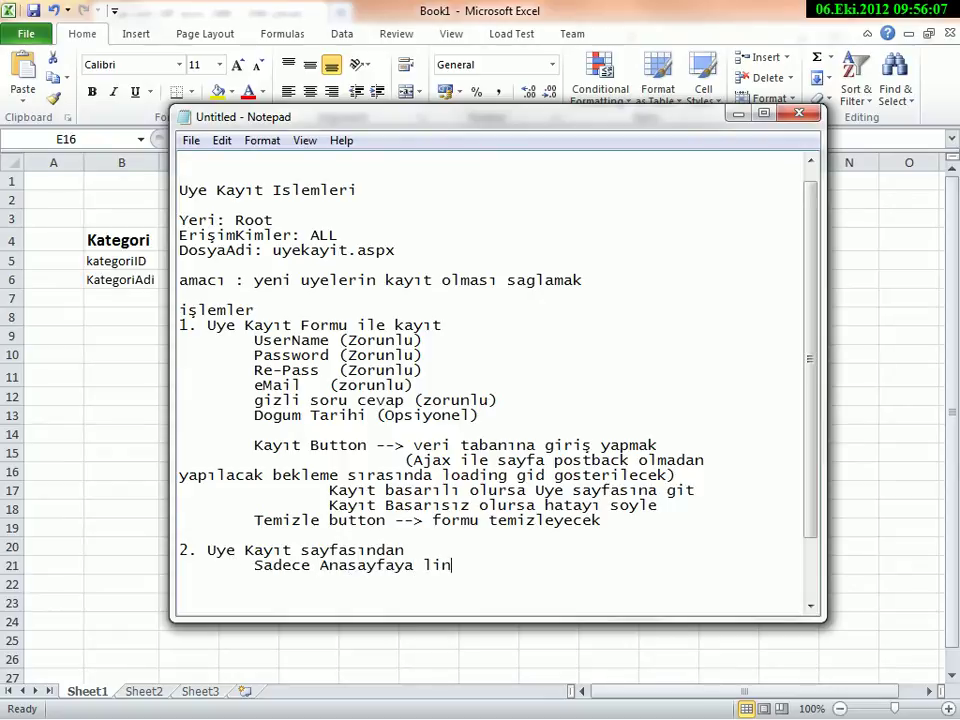
text(k olacak)
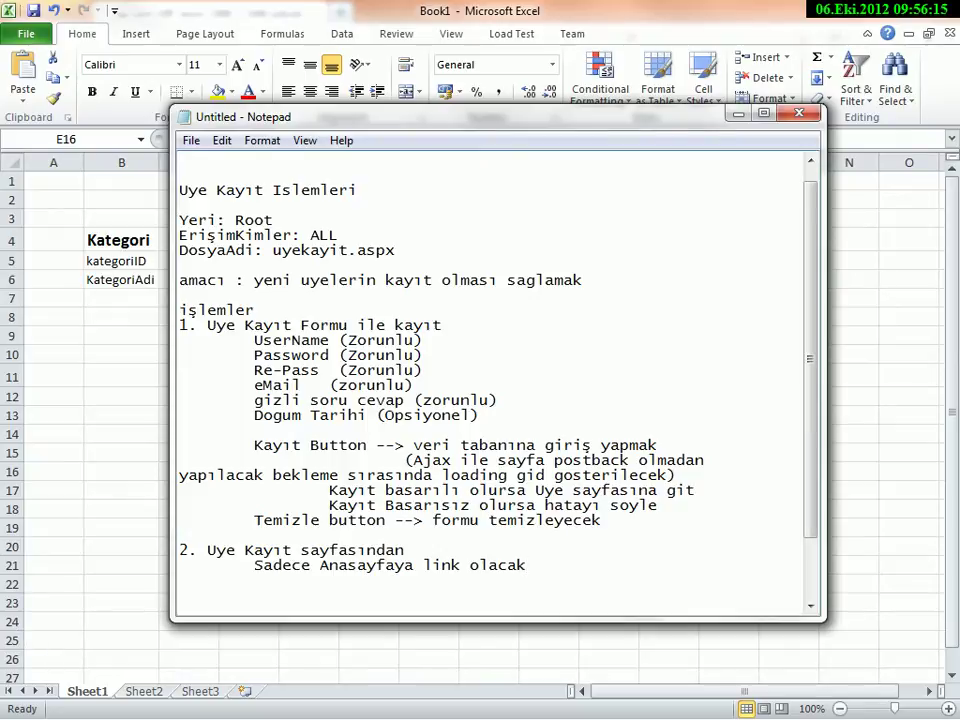
- Switch to Firefox and open the Turkish Airlines website using the address entry "thy"
key(alt+Tab)
click(393, 40)
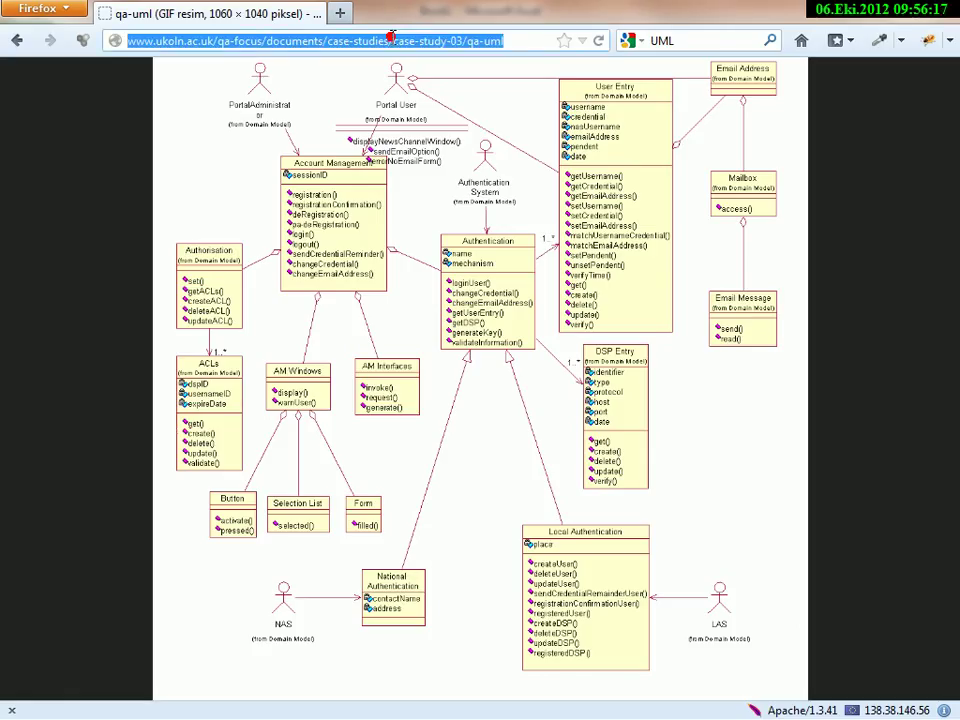
text(thy)
key(Return)
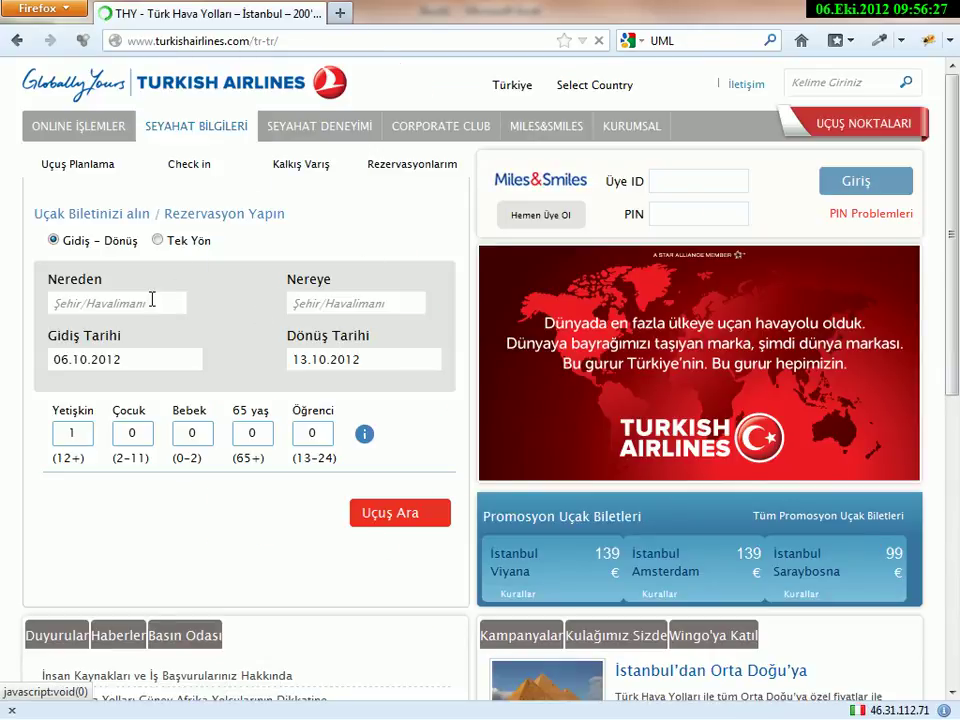
- Search for flights from İstanbul Atatürk to İzmir Adnan Menderes and look through the flight availability page
click(155, 310)
text(ata)
click(189, 329)
click(290, 308)
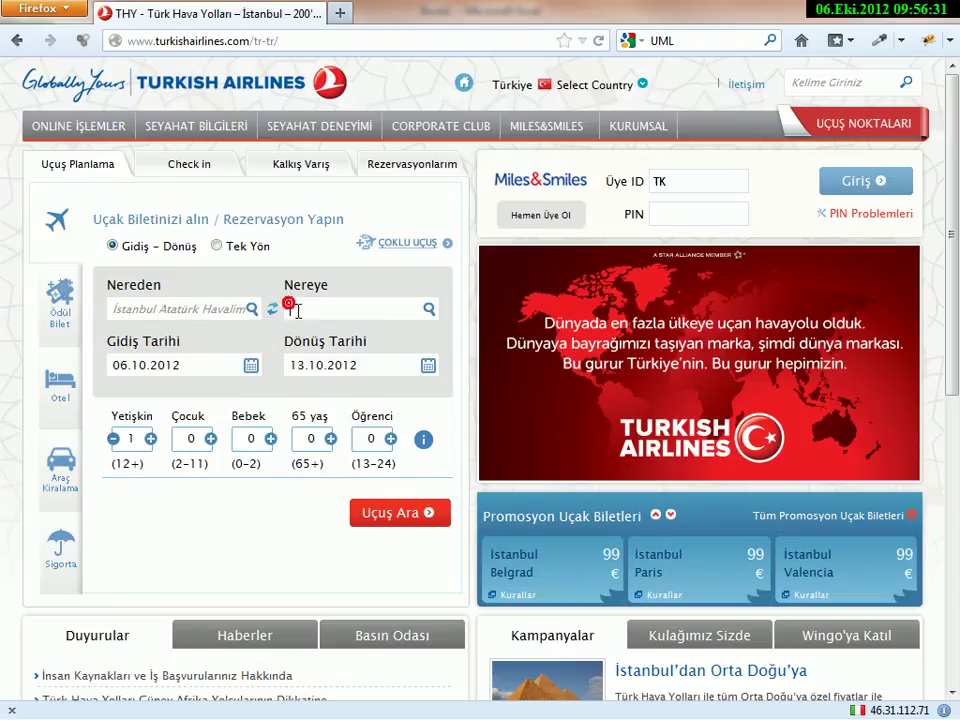
text(iz)
click(300, 327)
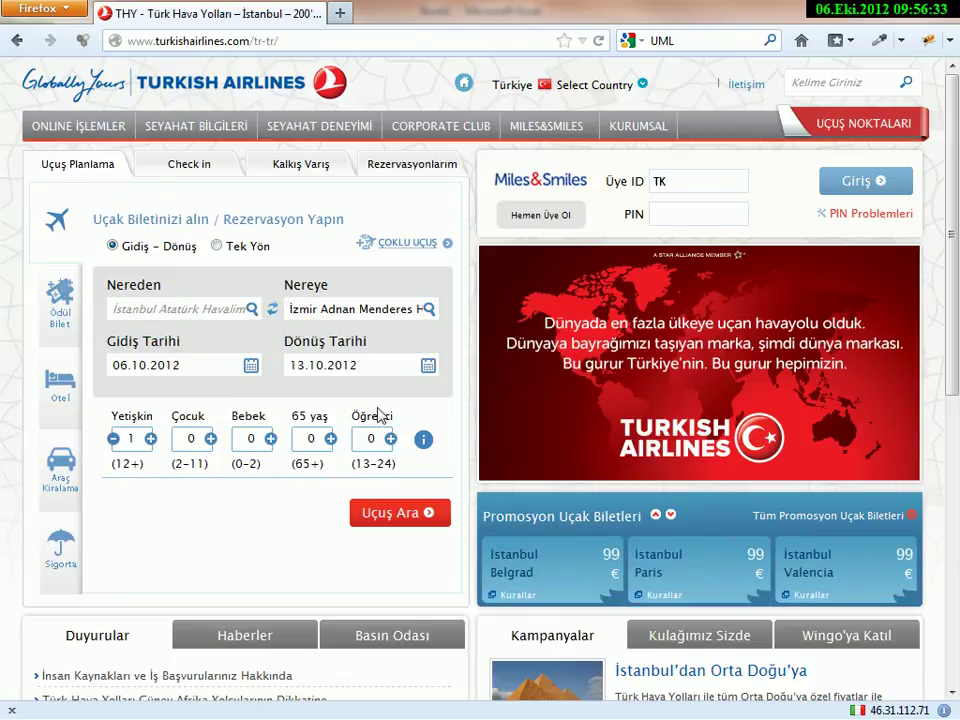
click(377, 515)
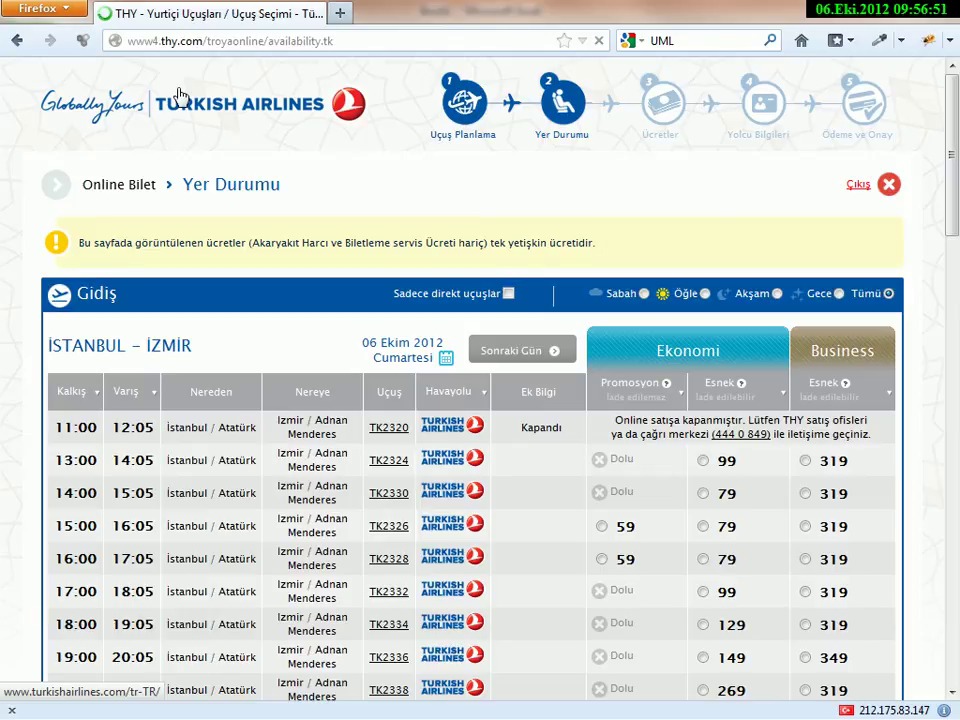
scroll(199, 124, down, 10)
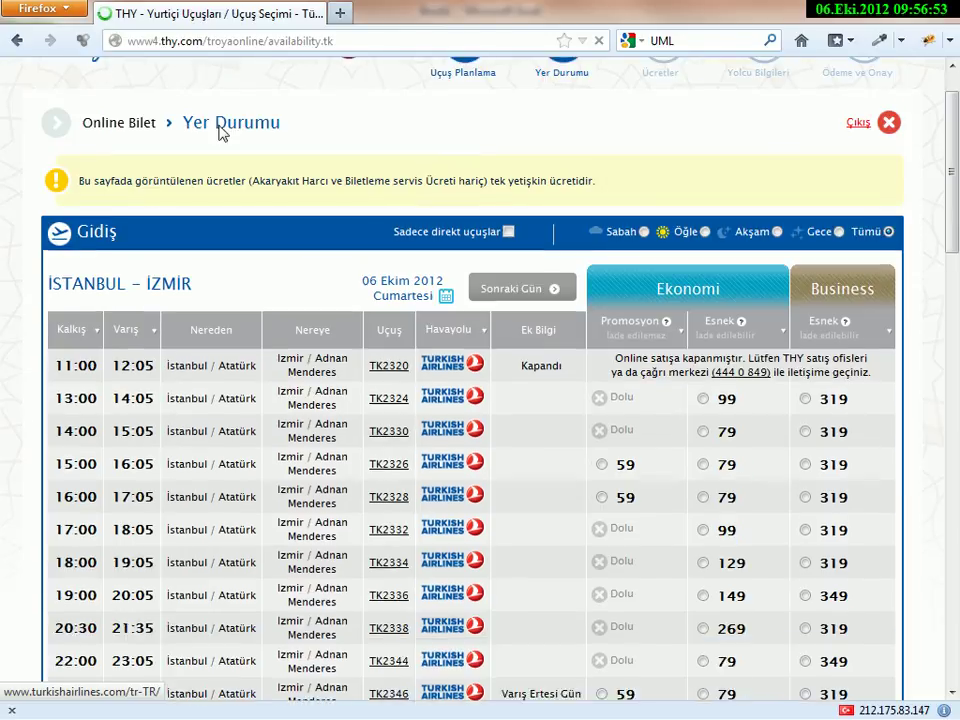
scroll(315, 185, down, 10)
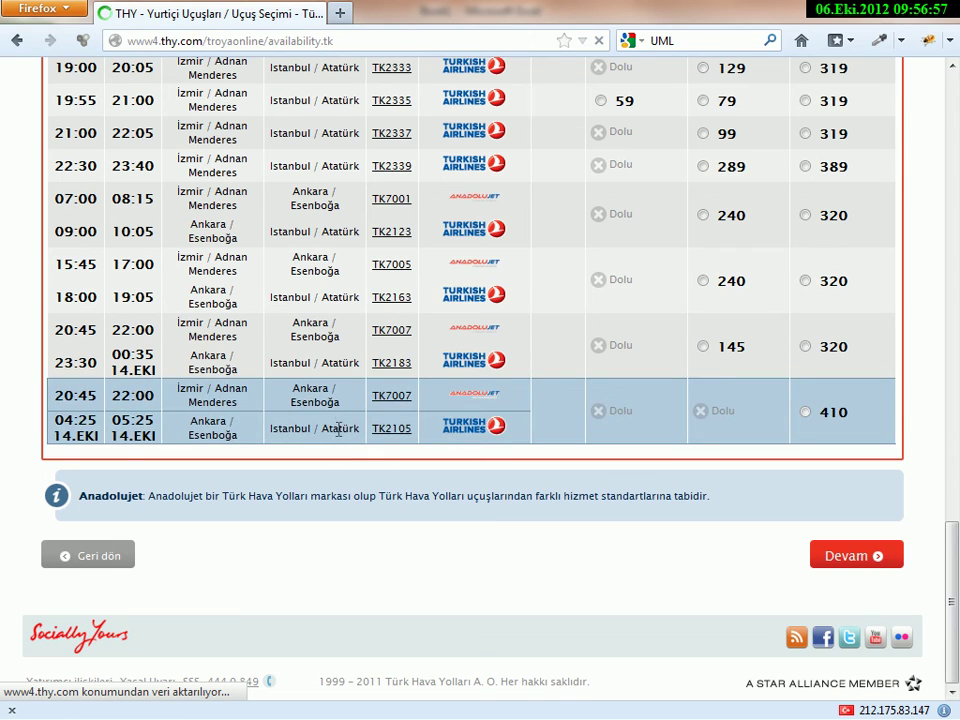
scroll(340, 427, up, 20)
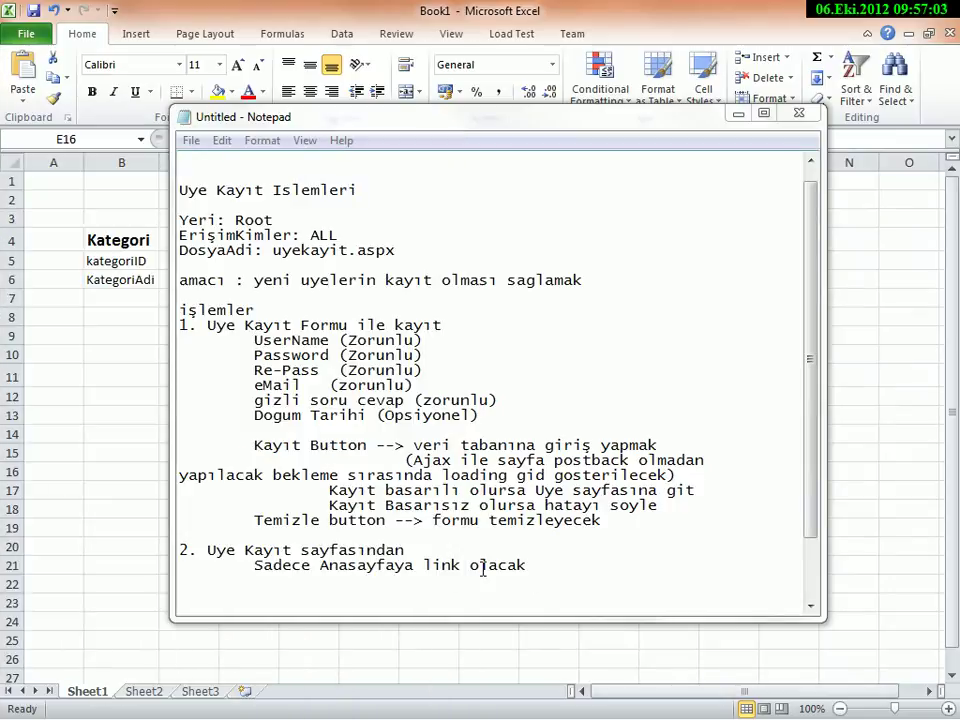
click(195, 569)
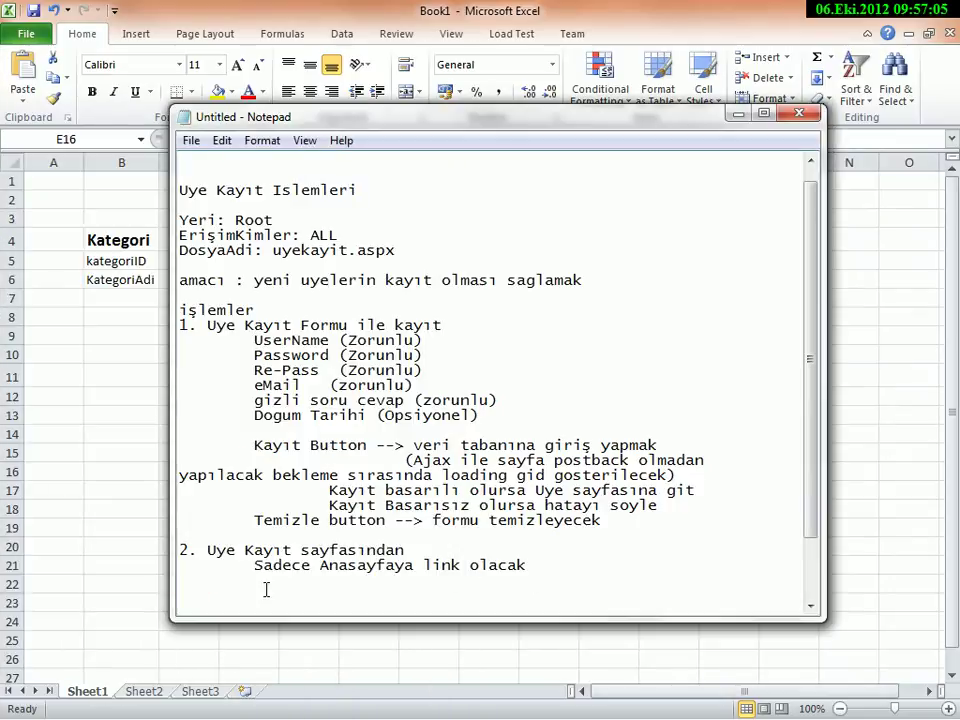
click(533, 566)
key(Return)
key(Return)
key(Return)
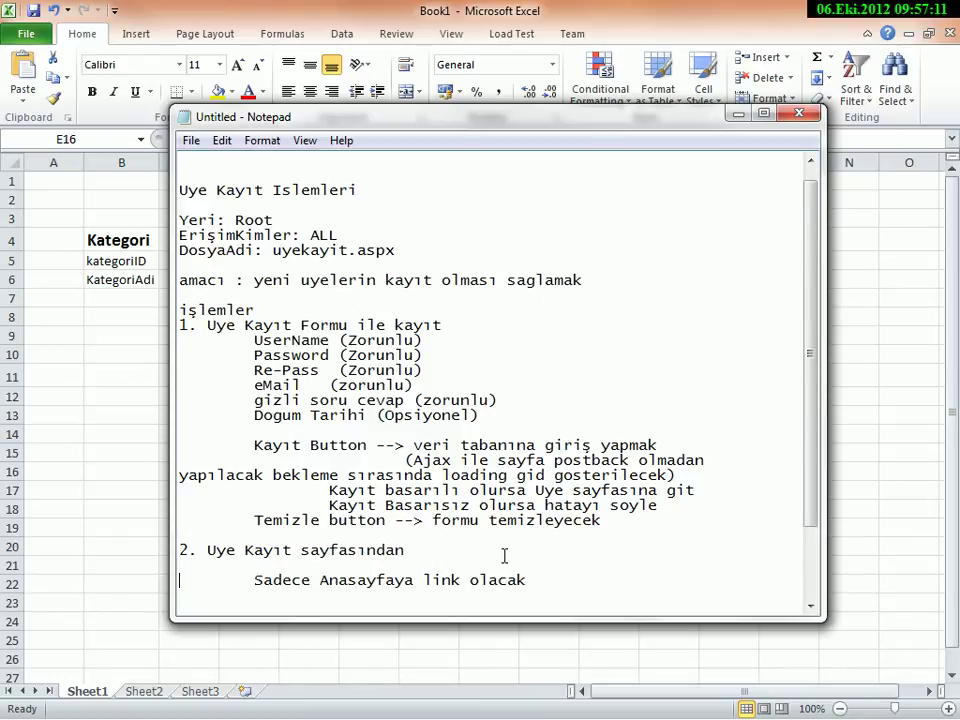
key(BackSpace)
key(BackSpace)
key(BackSpace)
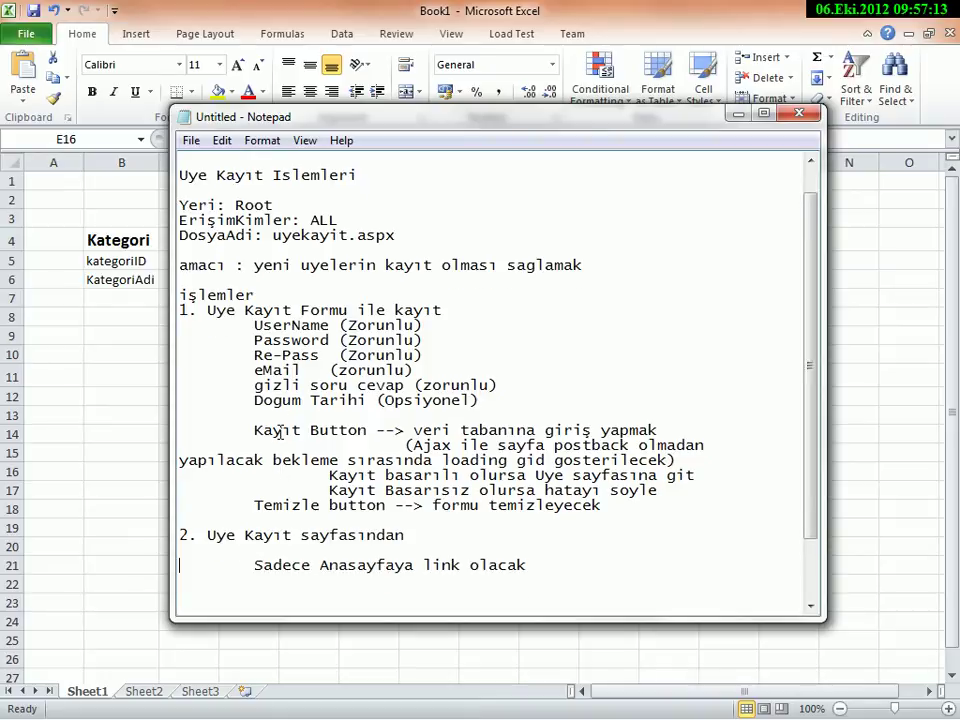
- Append blank lines below the "Sadece Anasayfaya link olacak" line
drag(300, 325, 322, 391)
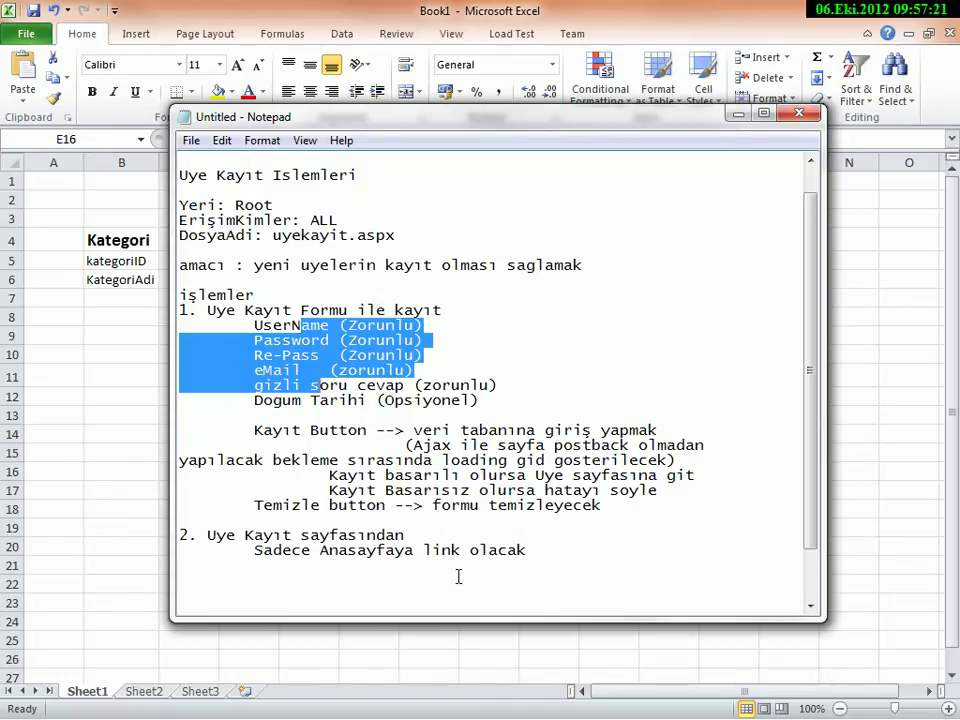
click(578, 565)
key(Return)
key(Return)
key(Return)
key(Return)
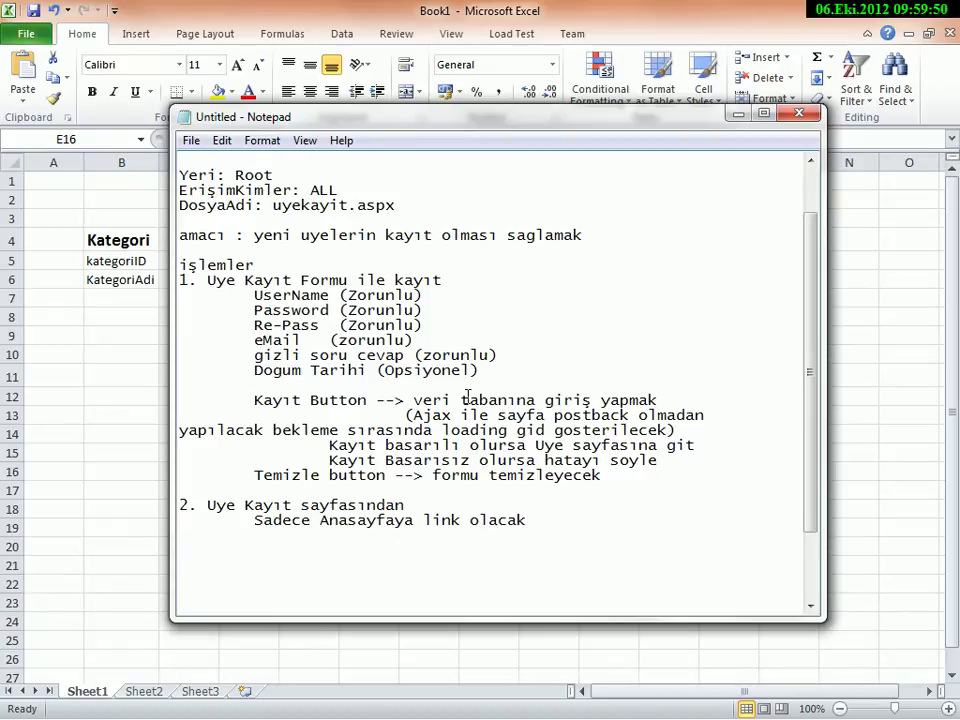
drag(501, 376, 406, 372)
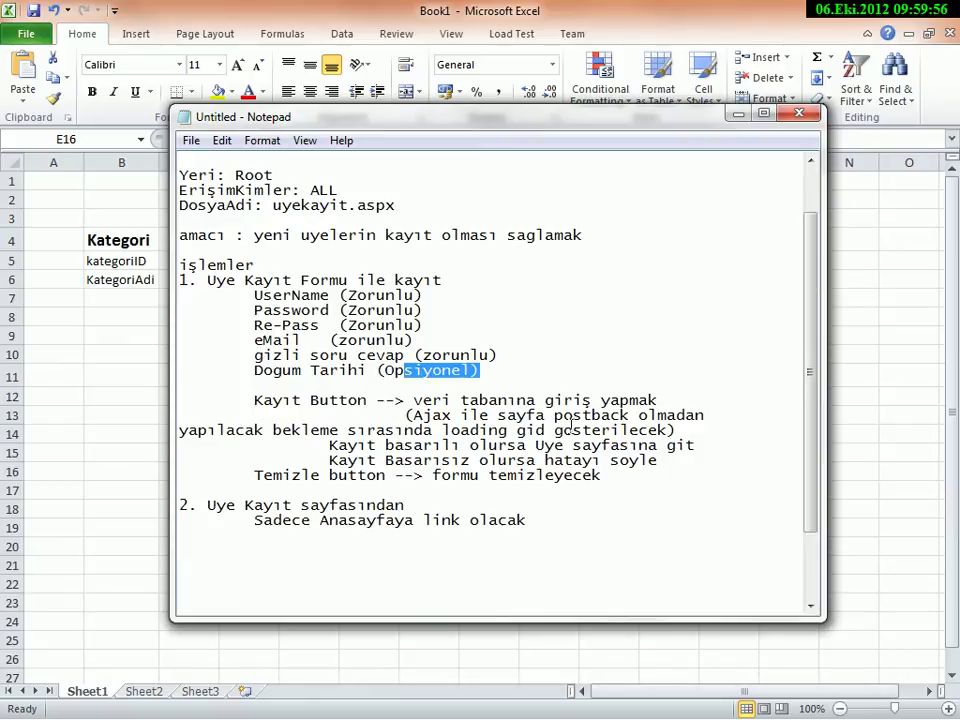
click(296, 398)
click(281, 475)
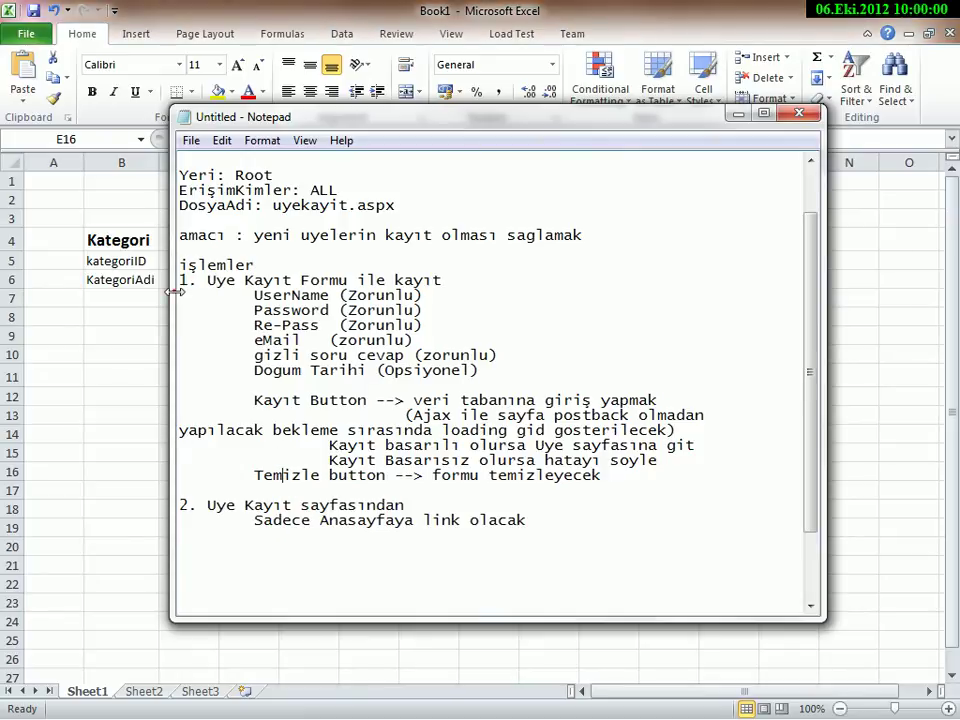
- Widen the Notepad window on both sides so the long note lines have more room
drag(171, 298, 36, 298)
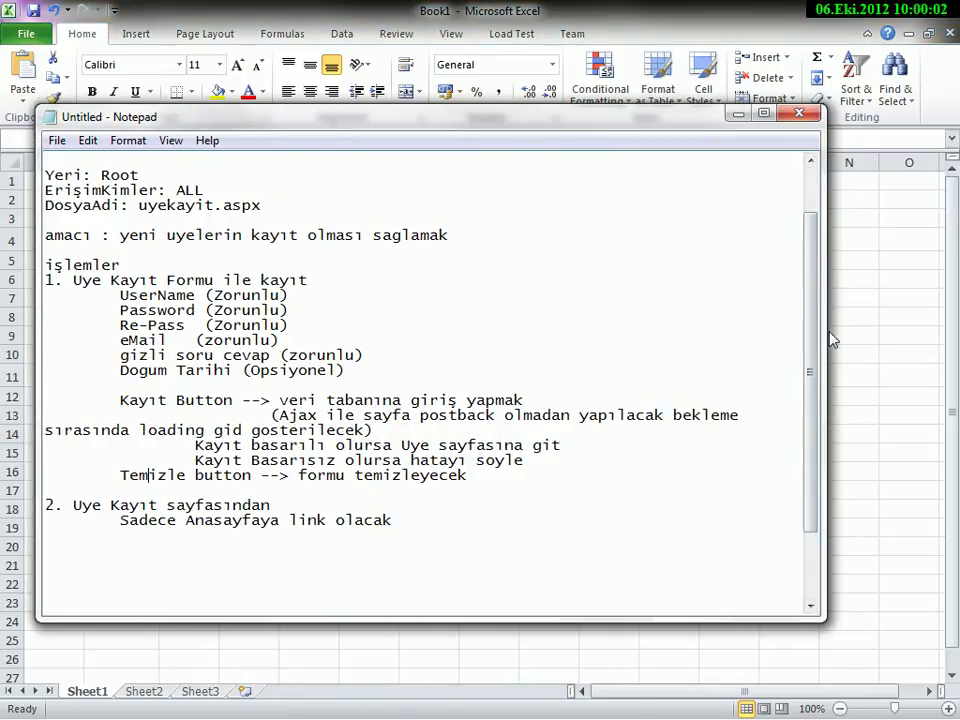
drag(827, 332, 938, 370)
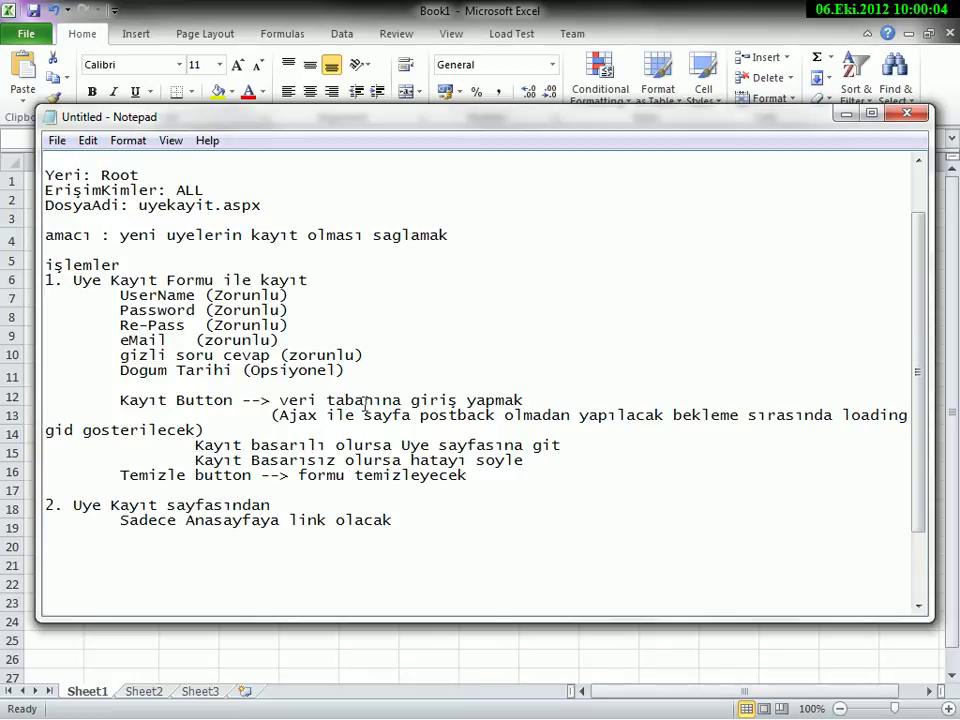
drag(268, 415, 280, 425)
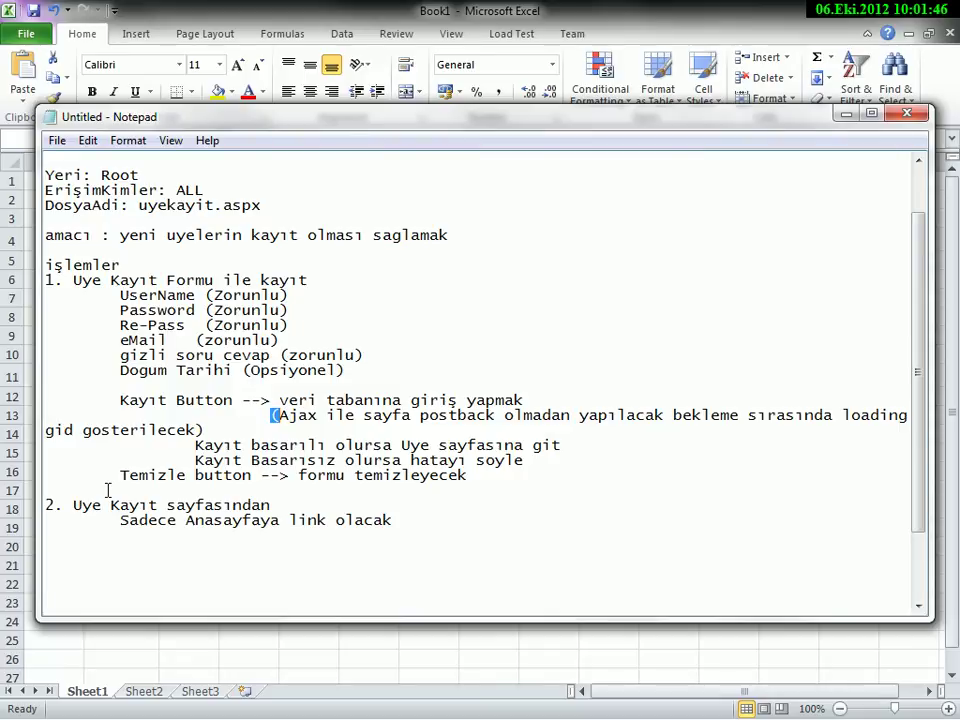
drag(45, 266, 205, 432)
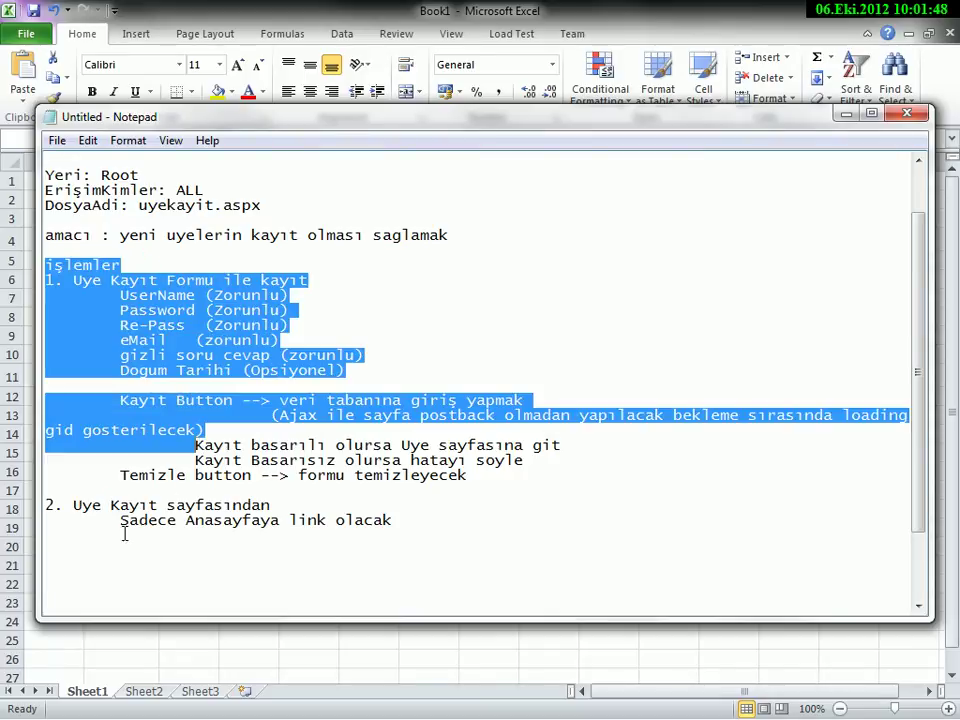
drag(120, 522, 290, 497)
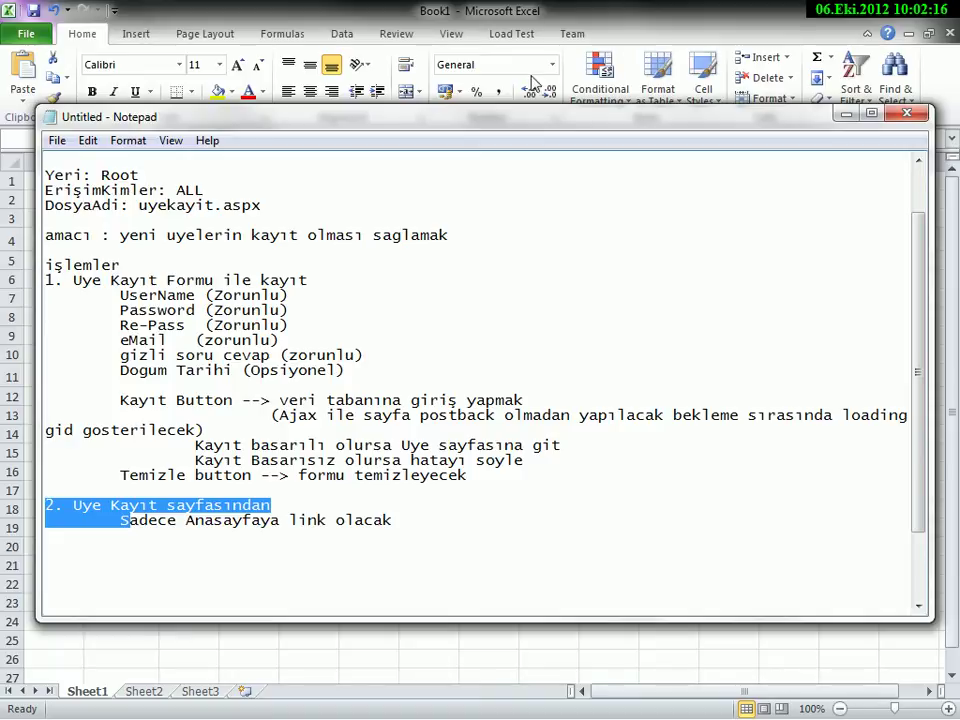
- Uncover the Excel worksheet to examine the sketched database tables, and bring the Notepad notes back in front
drag(510, 122, 435, 643)
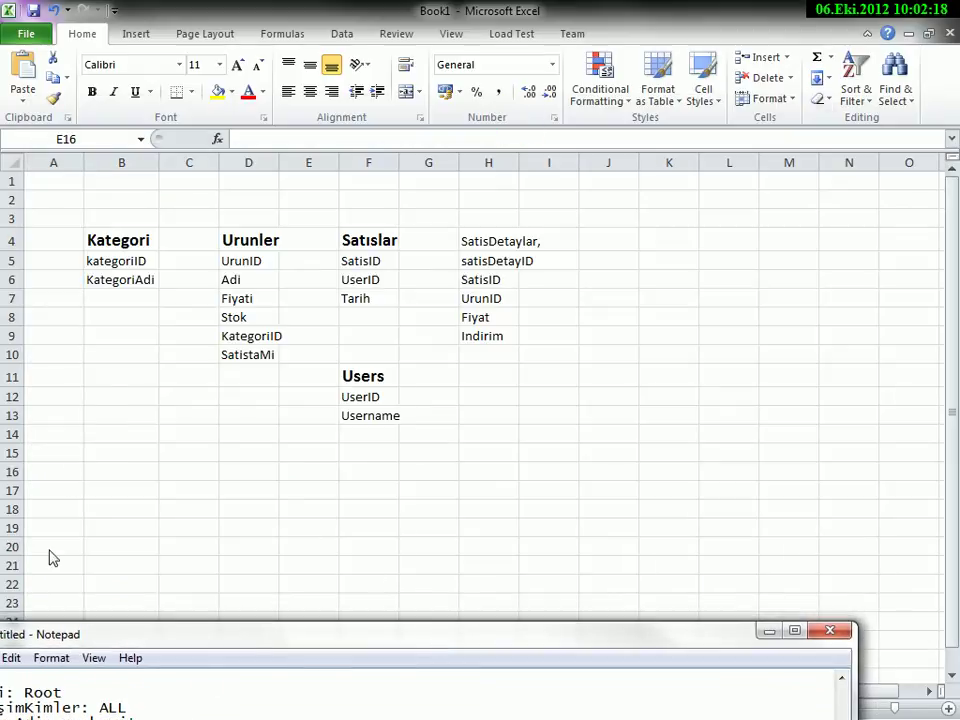
drag(210, 645, 313, 117)
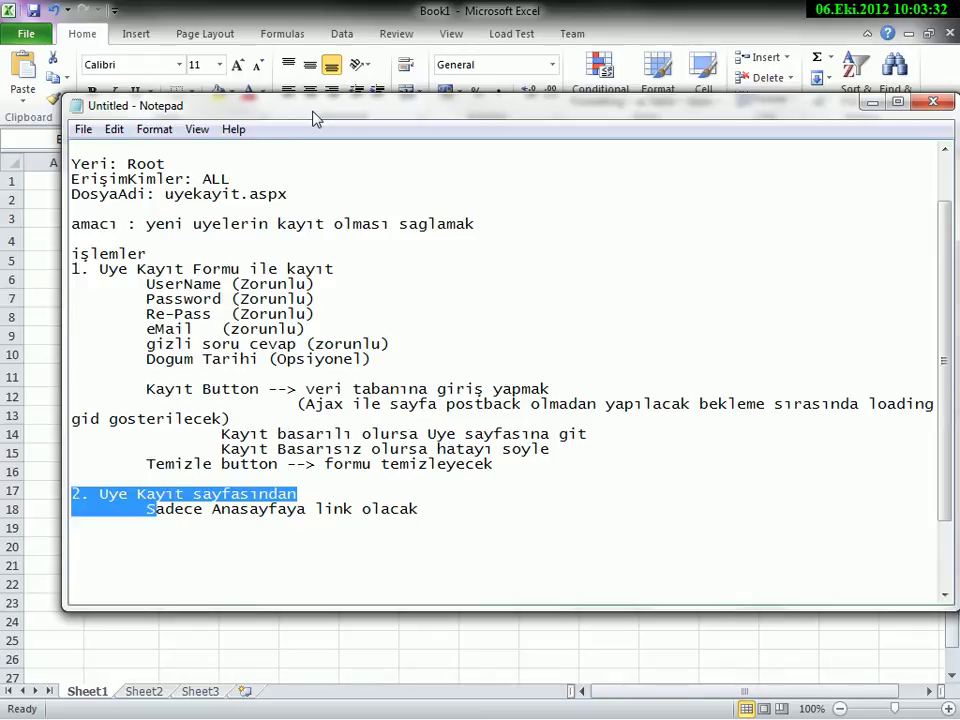
key(alt+Tab)
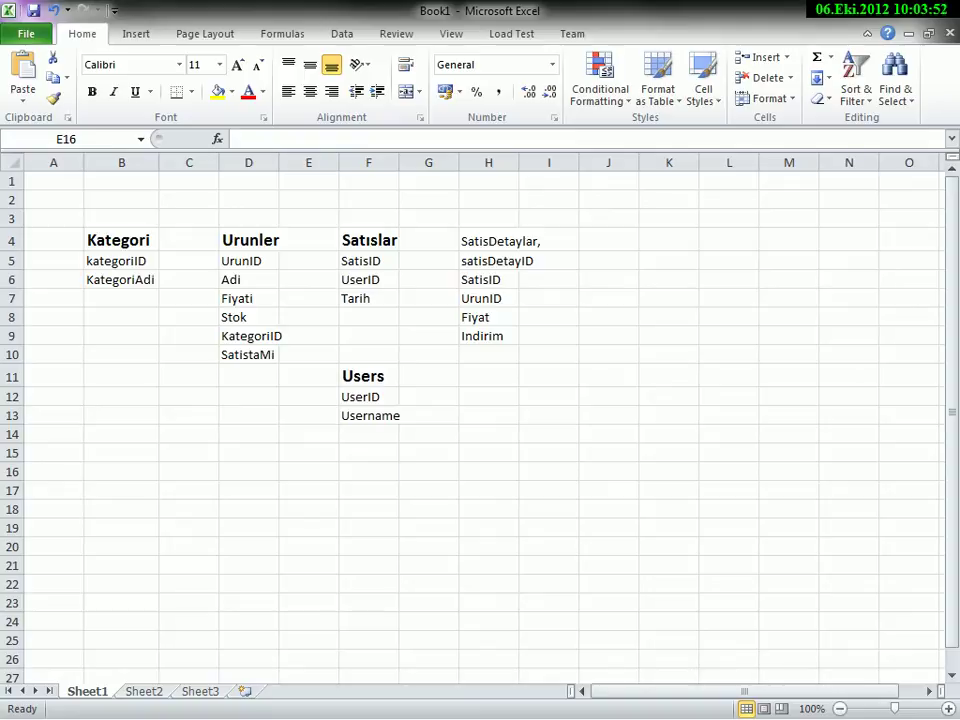
key(alt+Tab)
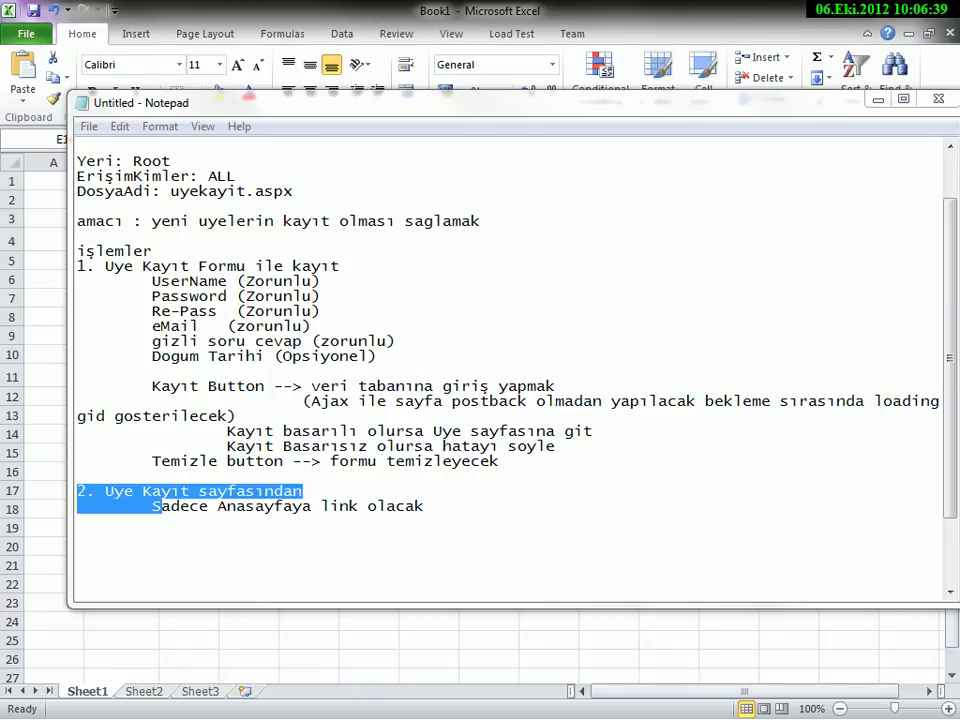
- Switch to Word, look through the tables in IK Yönetim Sistemi.doc, and return to the Notepad notes
key(alt+Tab)
scroll(273, 440, down, 5)
scroll(273, 440, up, 15)
scroll(273, 440, down, 10)
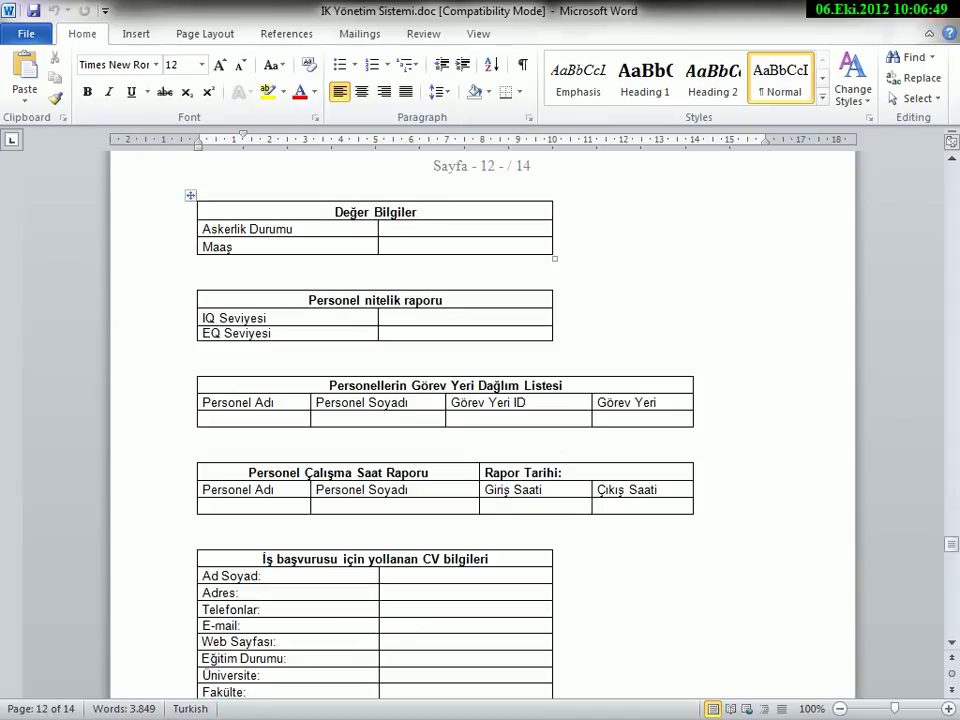
key(alt+Tab)
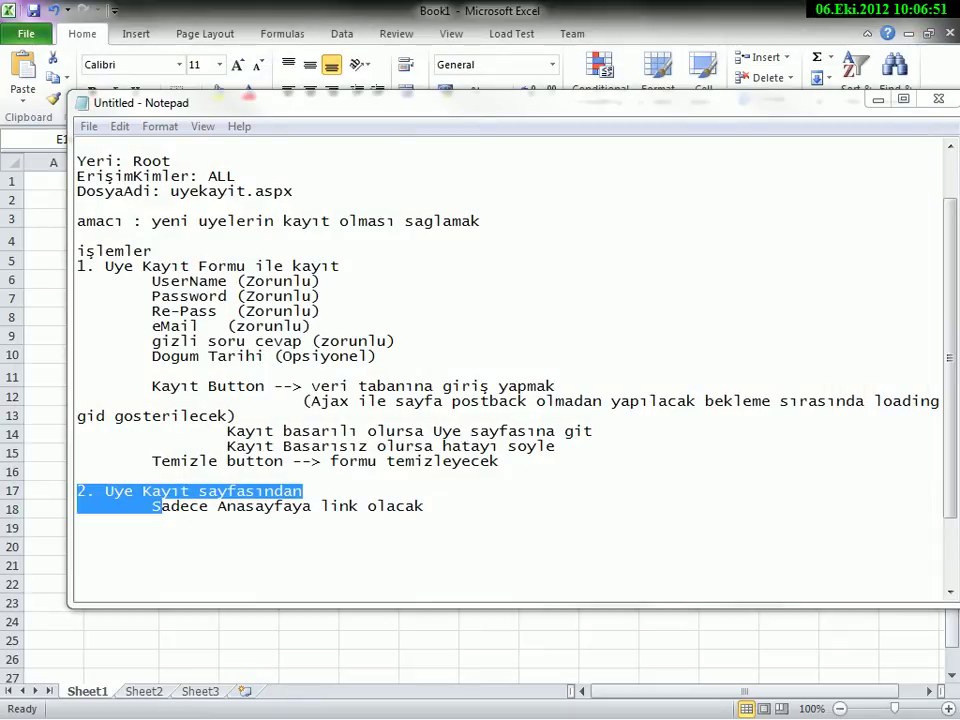